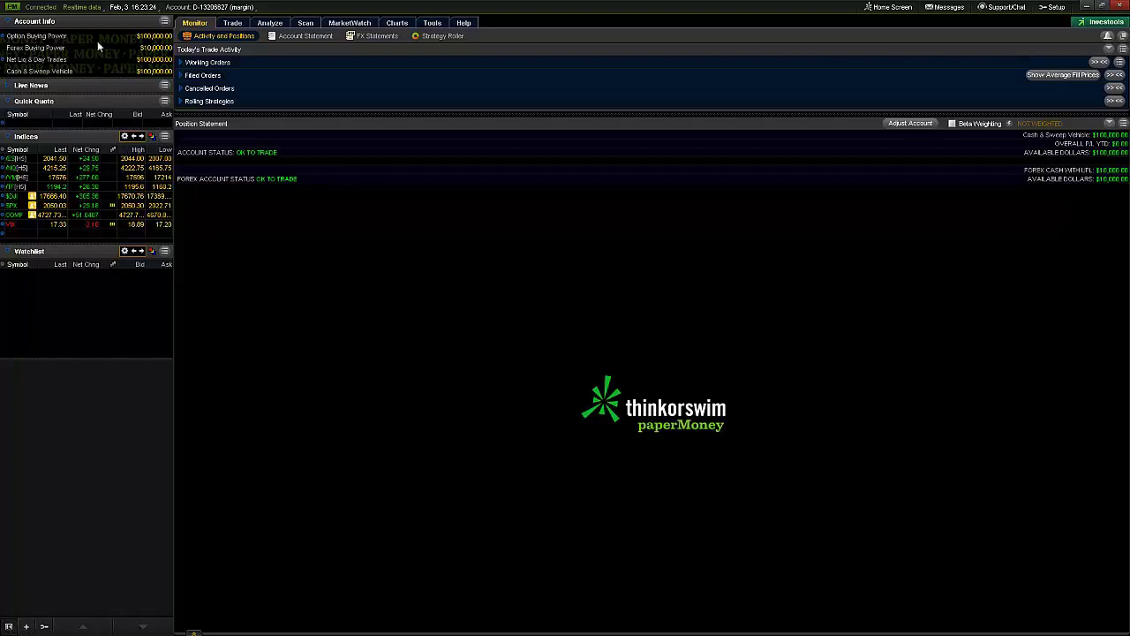
- Hide the account sidebar and arrange the charts page as a grid of four columns by two rows
click(10, 626)
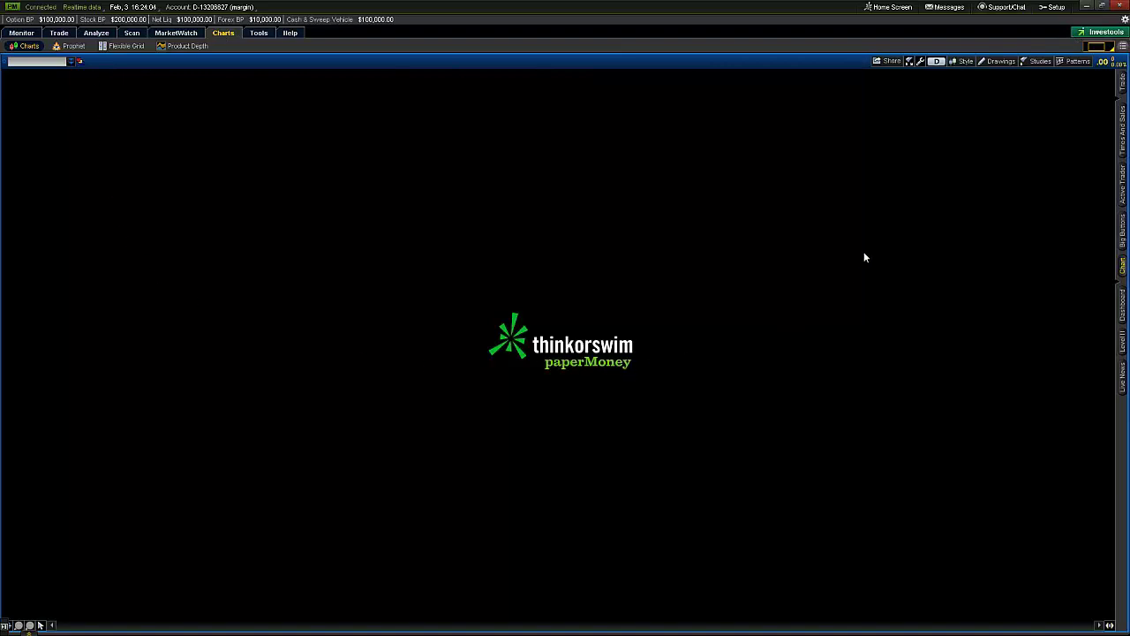
click(1097, 47)
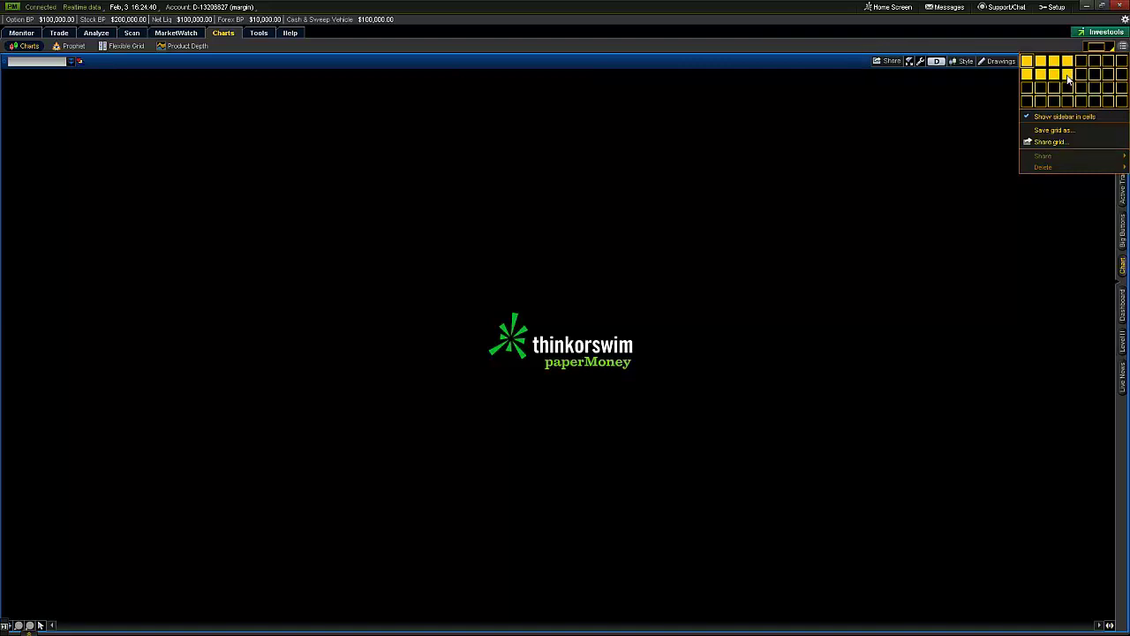
click(1068, 76)
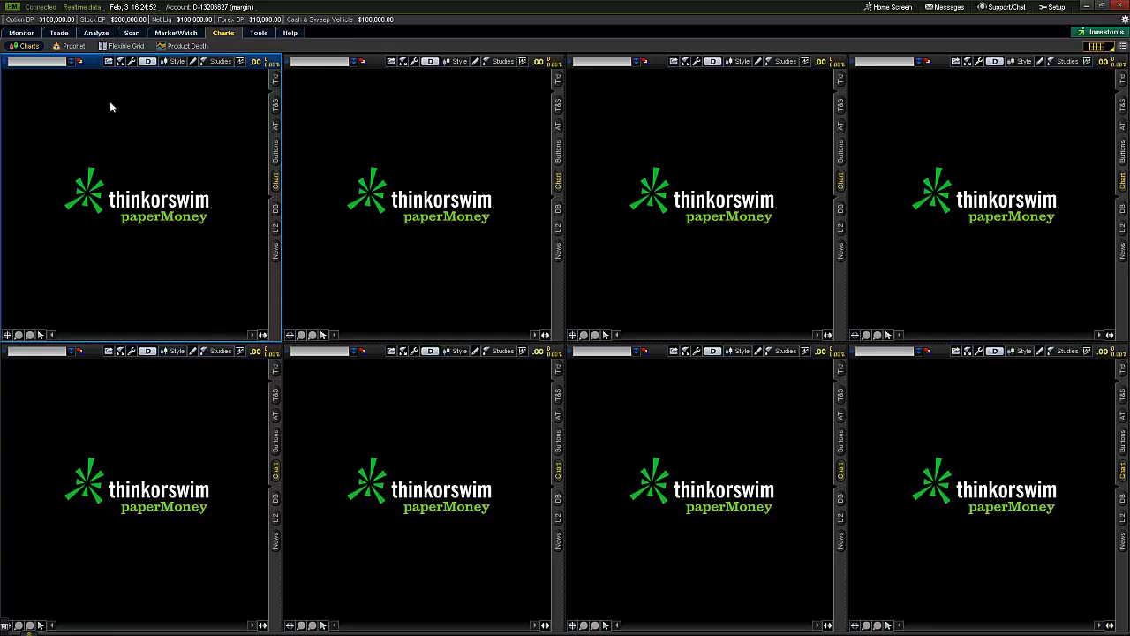
- Link all four charts in the grid's upper row to the Red symbol group
click(80, 62)
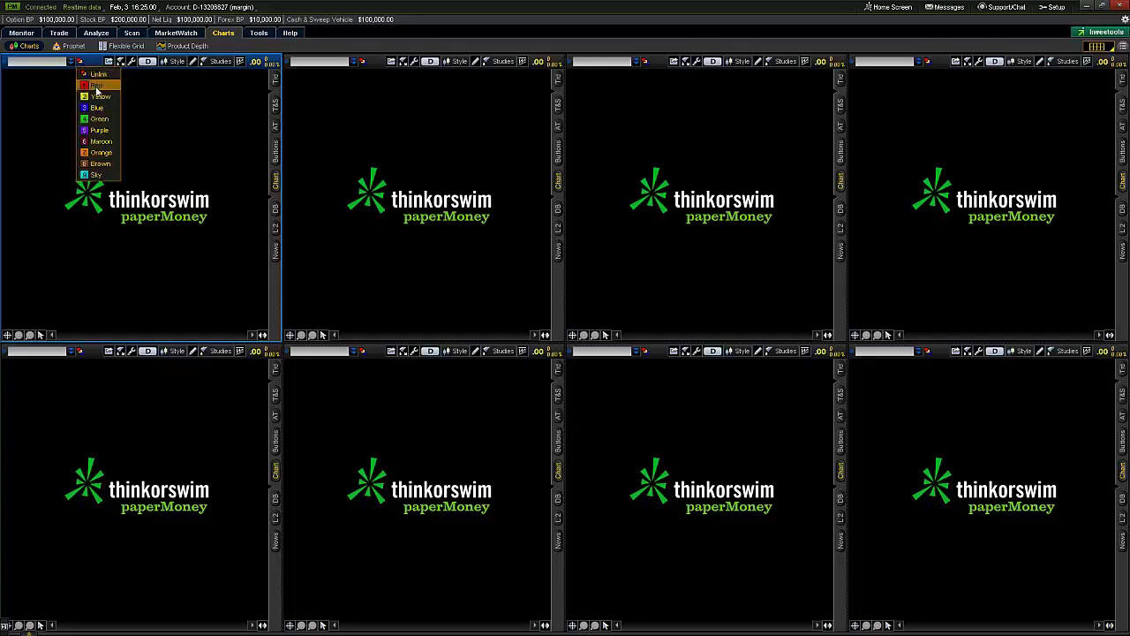
click(97, 90)
click(367, 63)
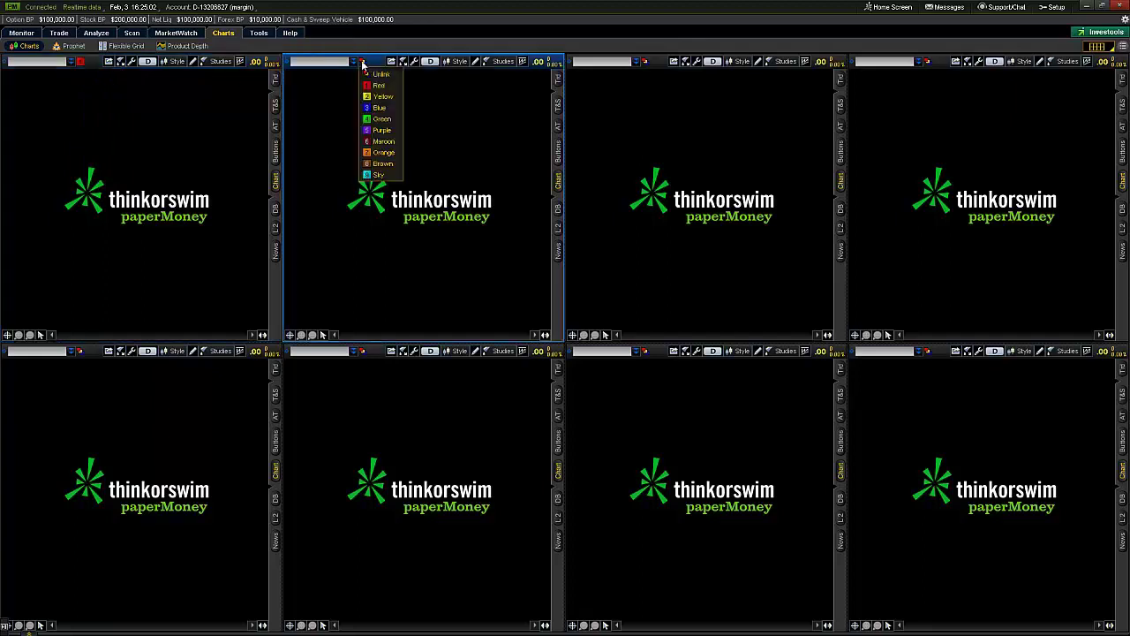
click(376, 90)
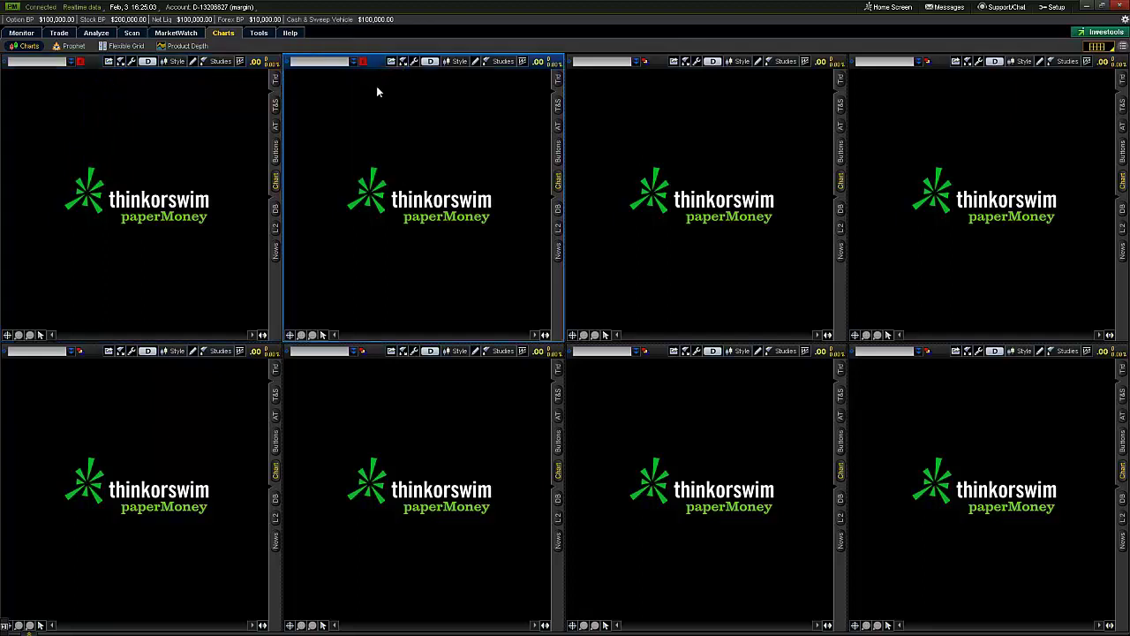
click(644, 62)
click(658, 90)
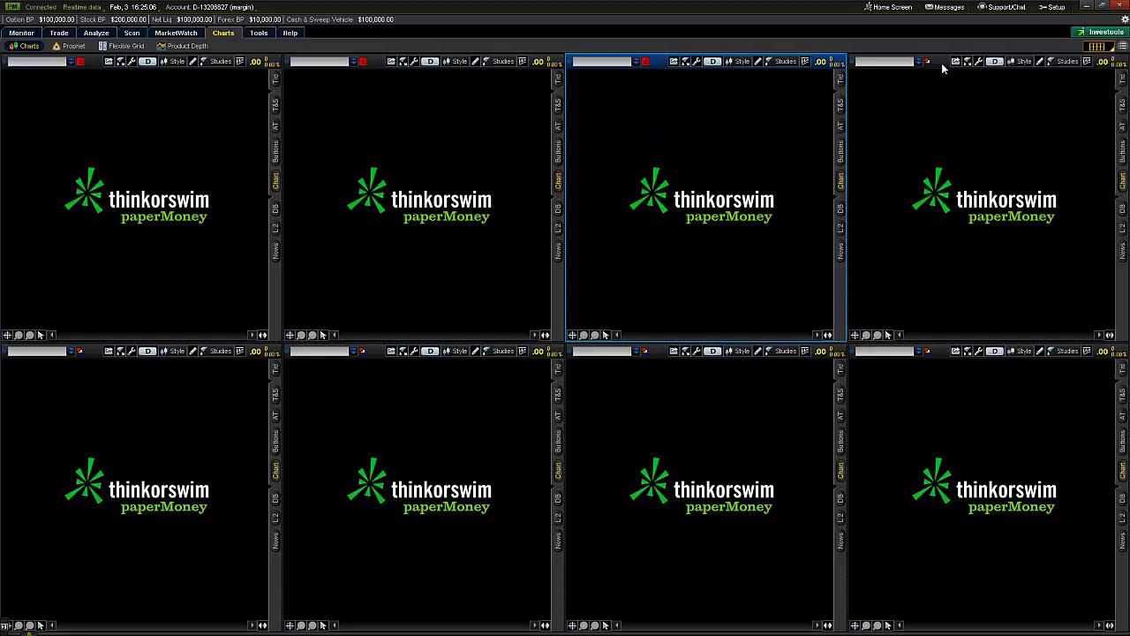
click(928, 62)
click(936, 90)
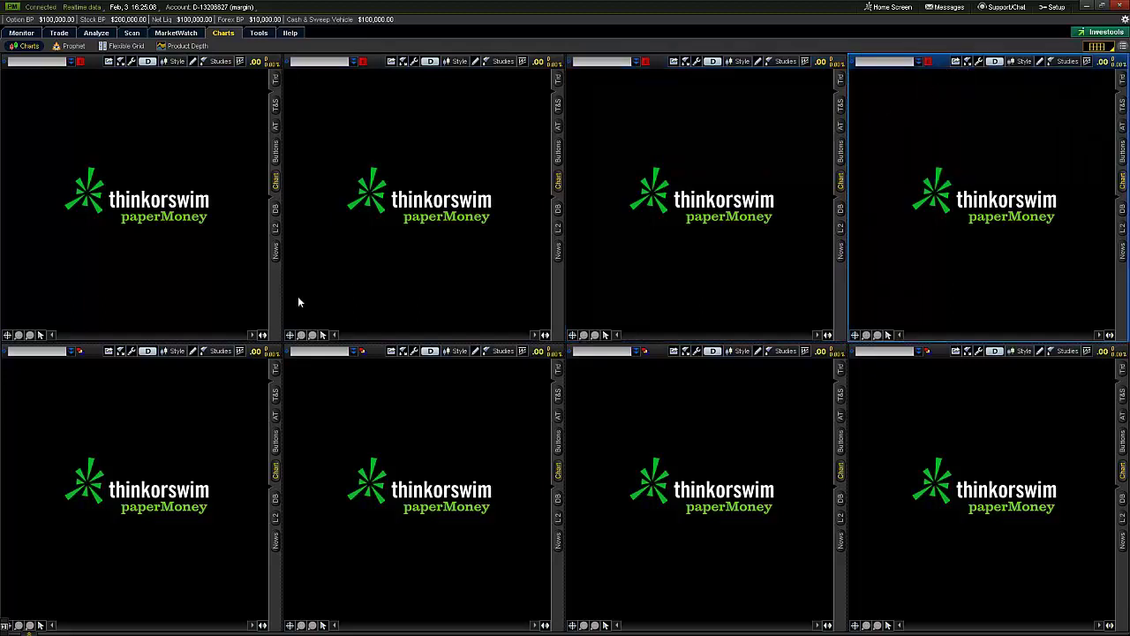
- Link all four charts in the grid's lower row to the Yellow symbol group
click(80, 351)
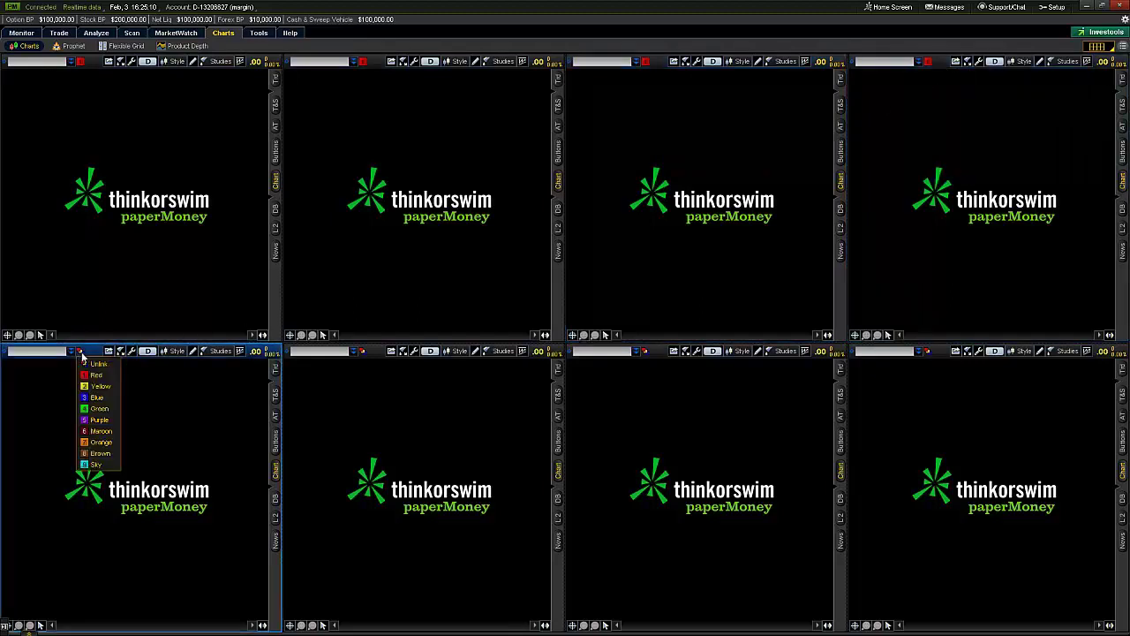
click(97, 383)
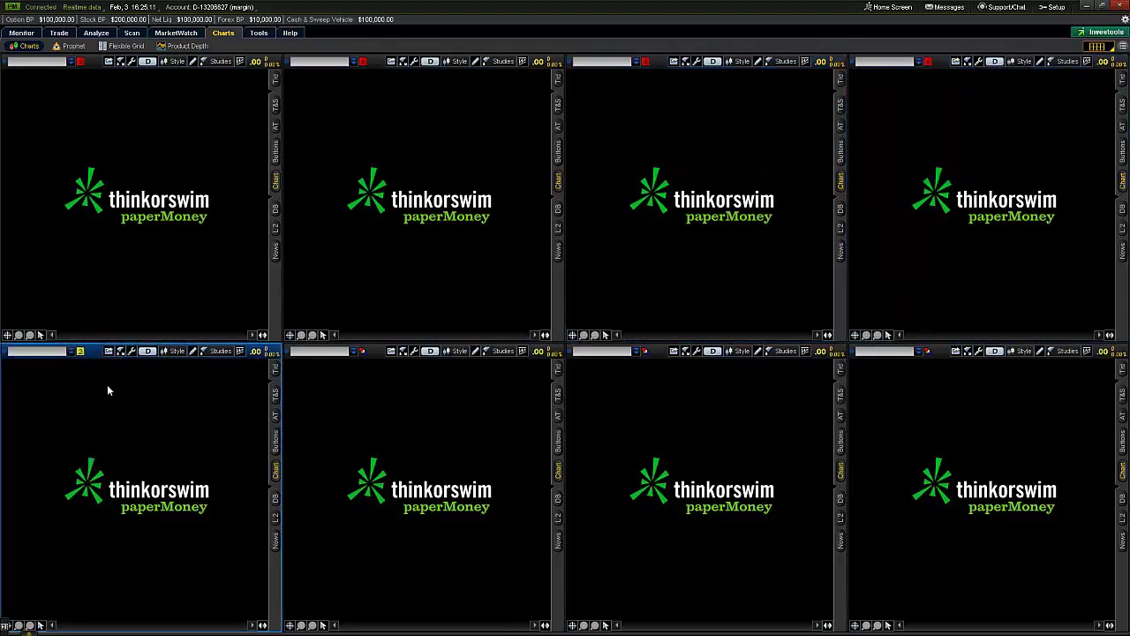
click(363, 351)
click(381, 385)
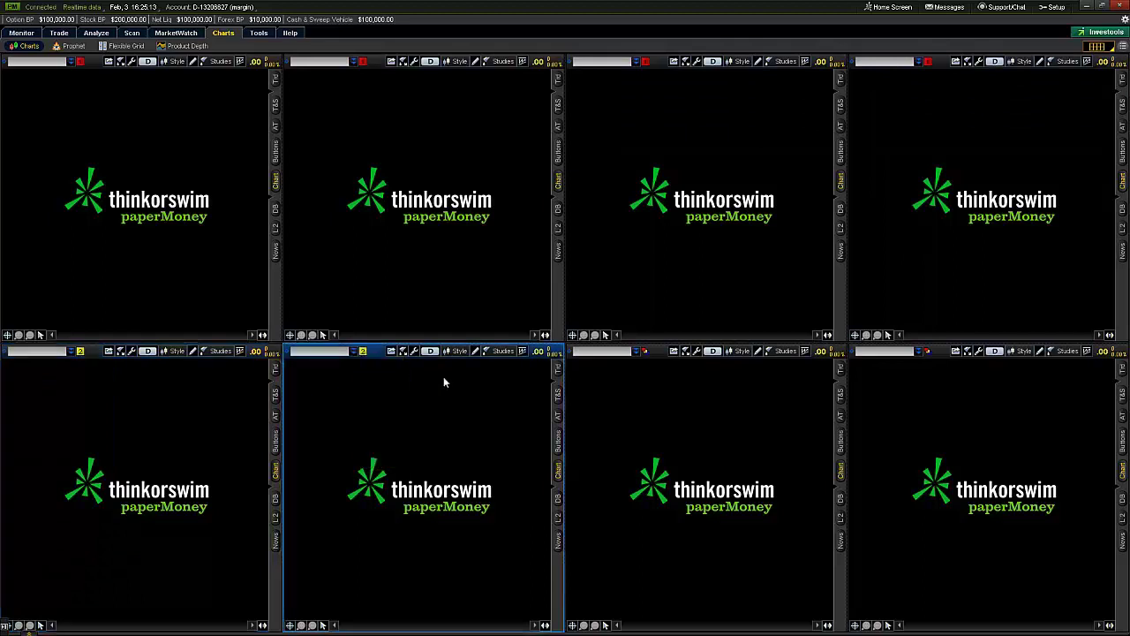
click(646, 352)
click(664, 384)
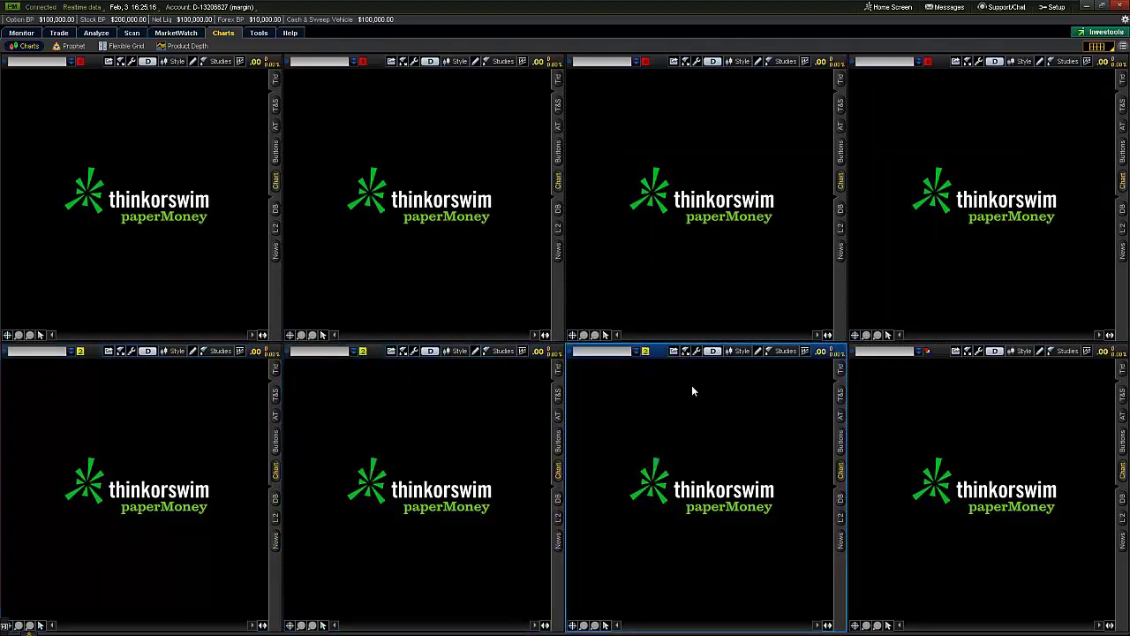
click(927, 354)
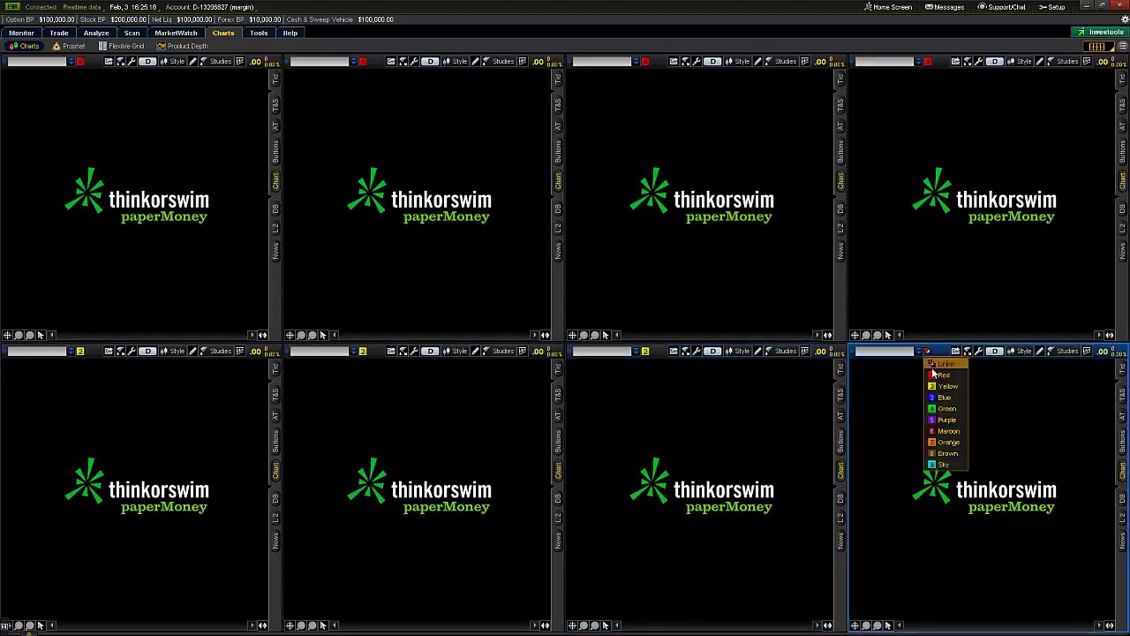
click(946, 384)
- Load FB into the red-linked charts and SPY into the yellow-linked charts
click(32, 62)
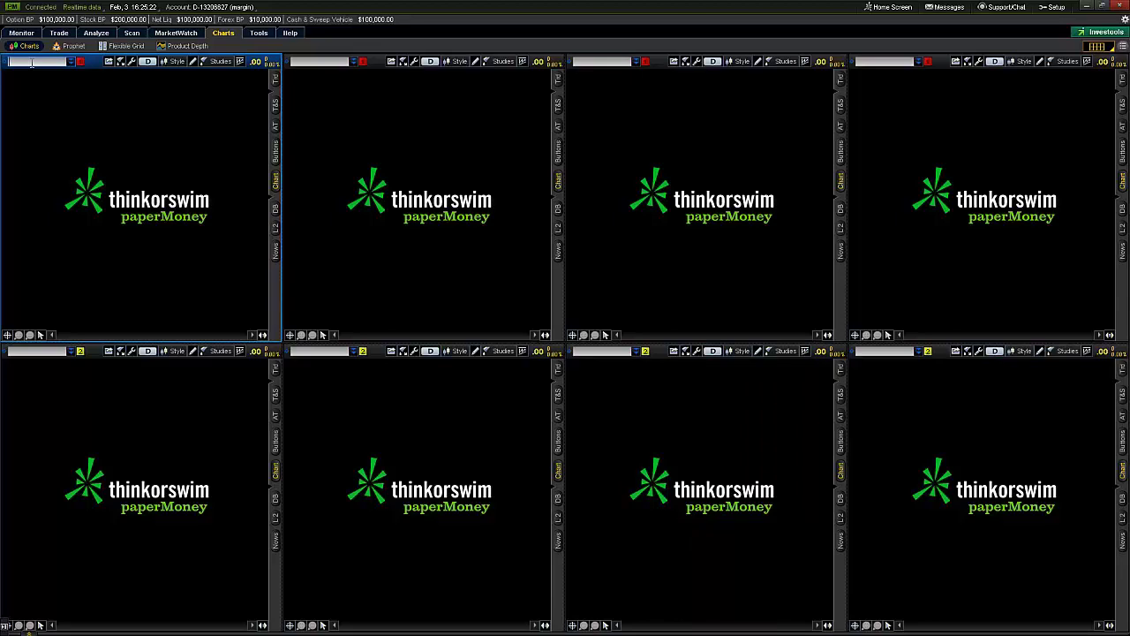
text(FB)
key(Return)
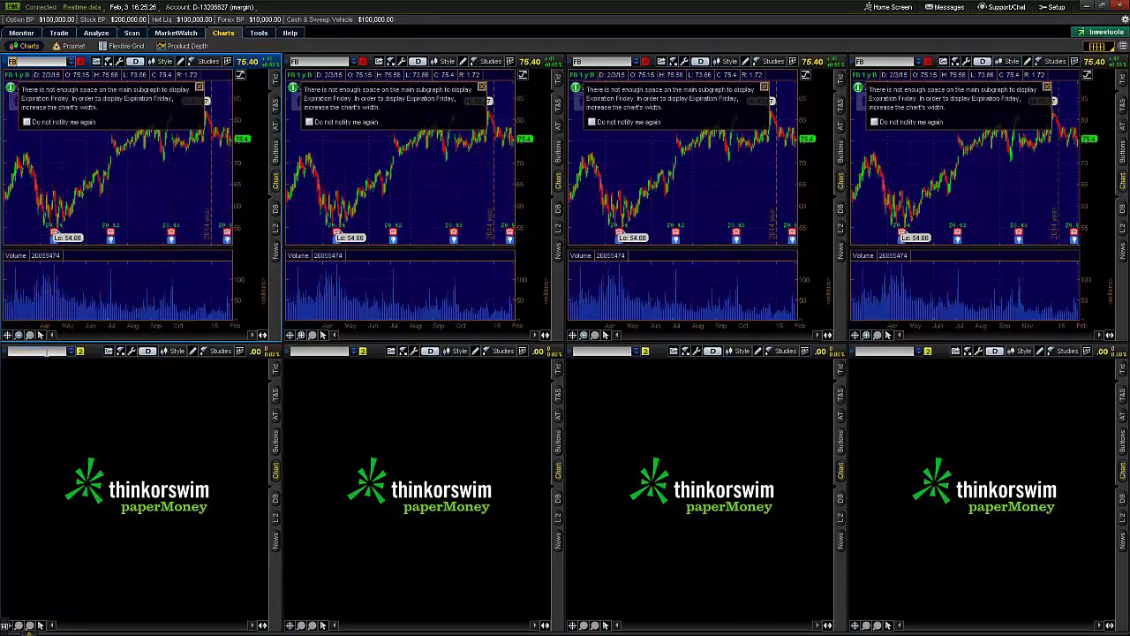
click(46, 352)
text(SPY)
key(Return)
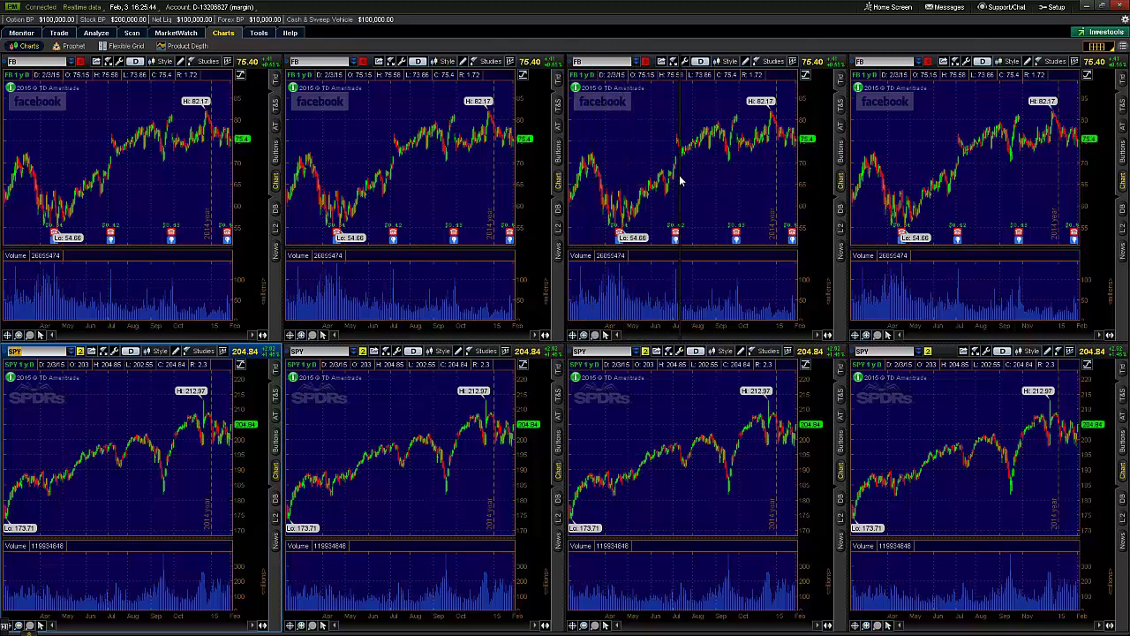
- Try widening the third upper chart, restore its width, and make the upper row slightly shorter, dismissing the last chart's space notice
drag(566, 175, 501, 177)
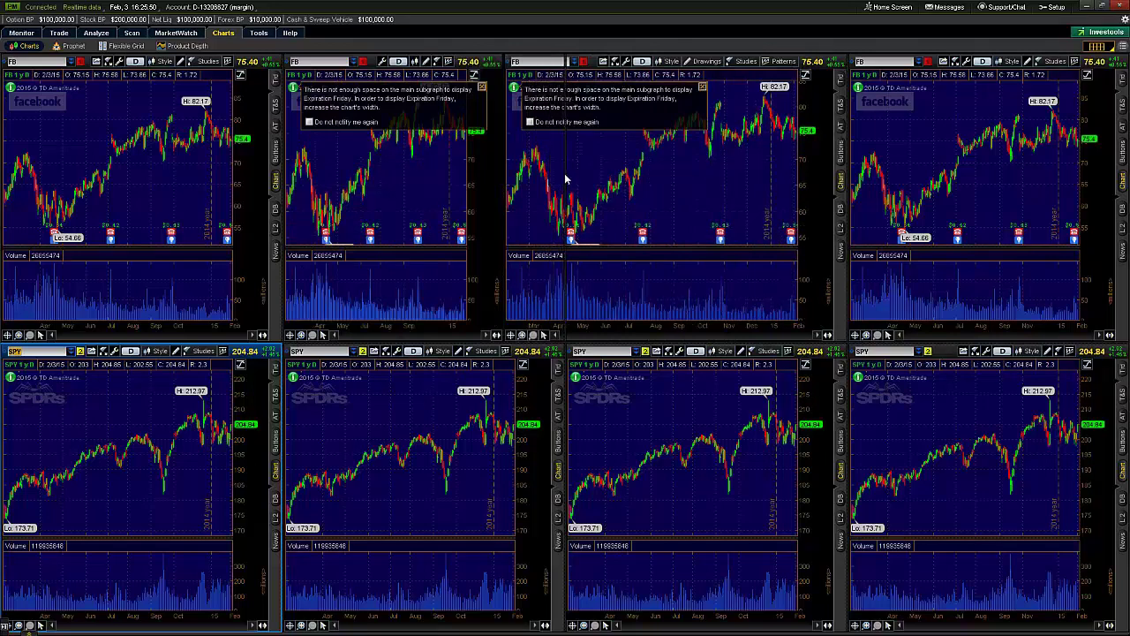
drag(564, 173, 565, 173)
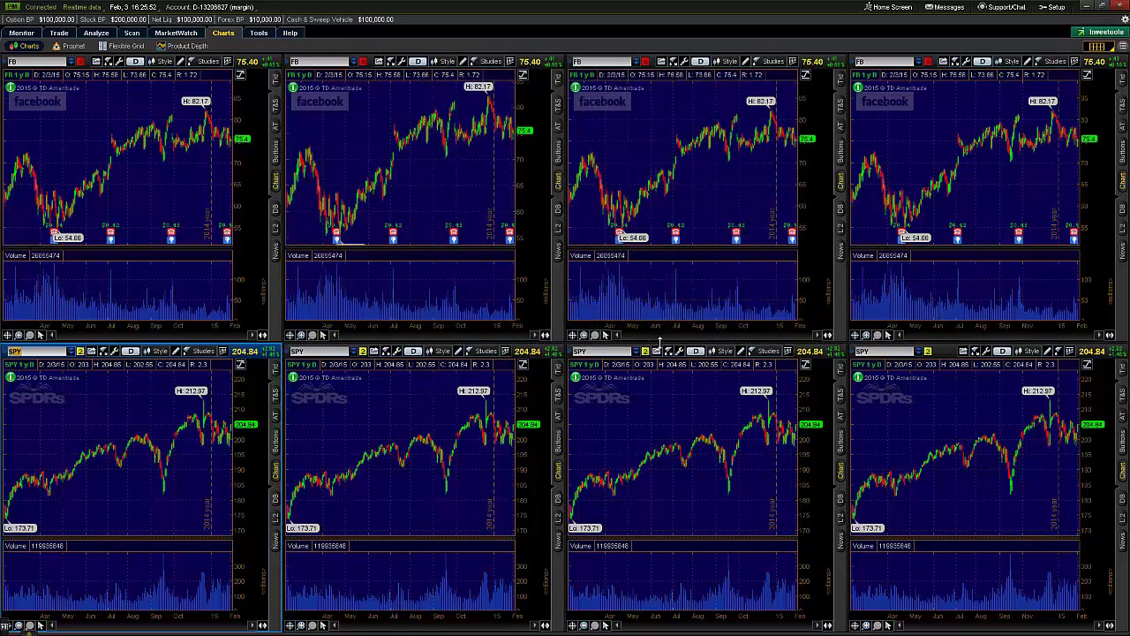
mouse_move(659, 343)
mouse_down()
mouse_move(667, 183)
mouse_move(668, 328)
mouse_up()
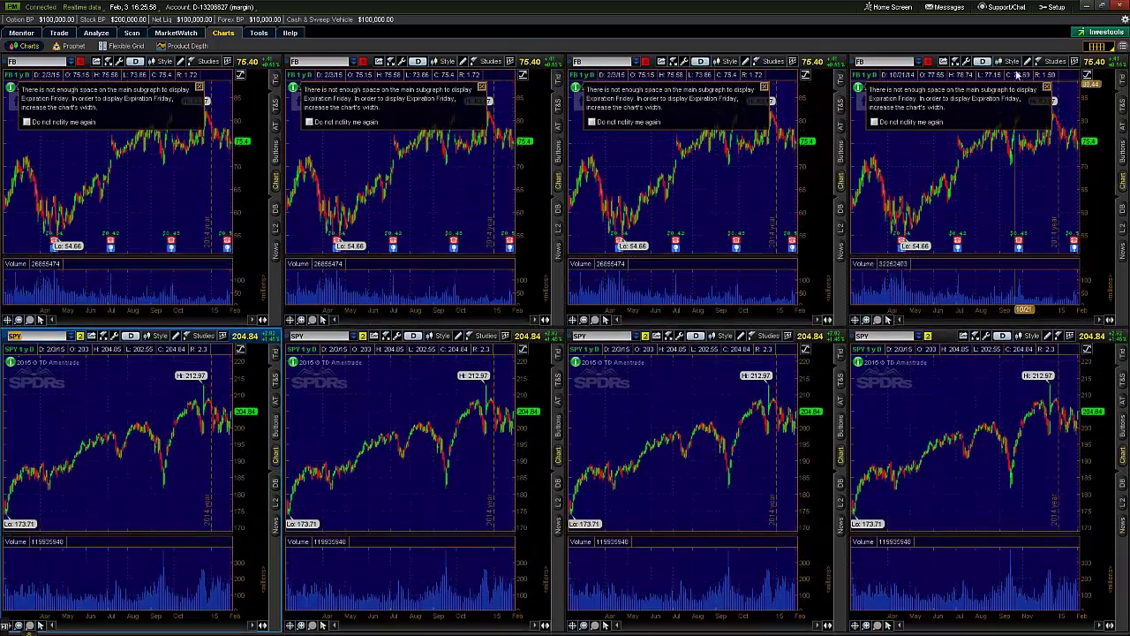
click(1047, 89)
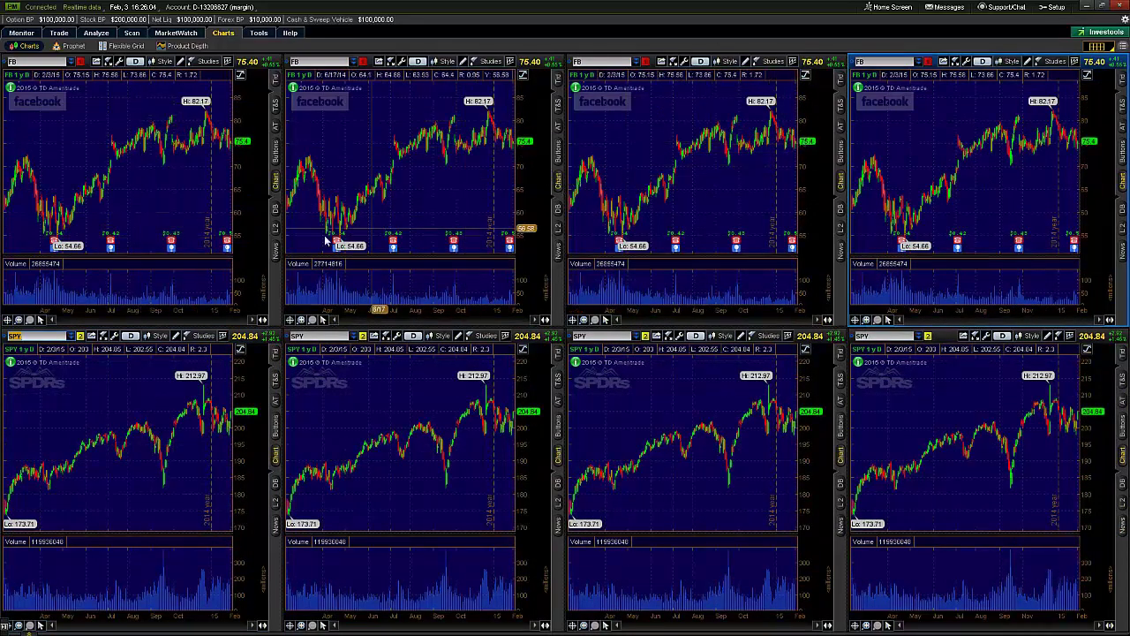
right_click(158, 188)
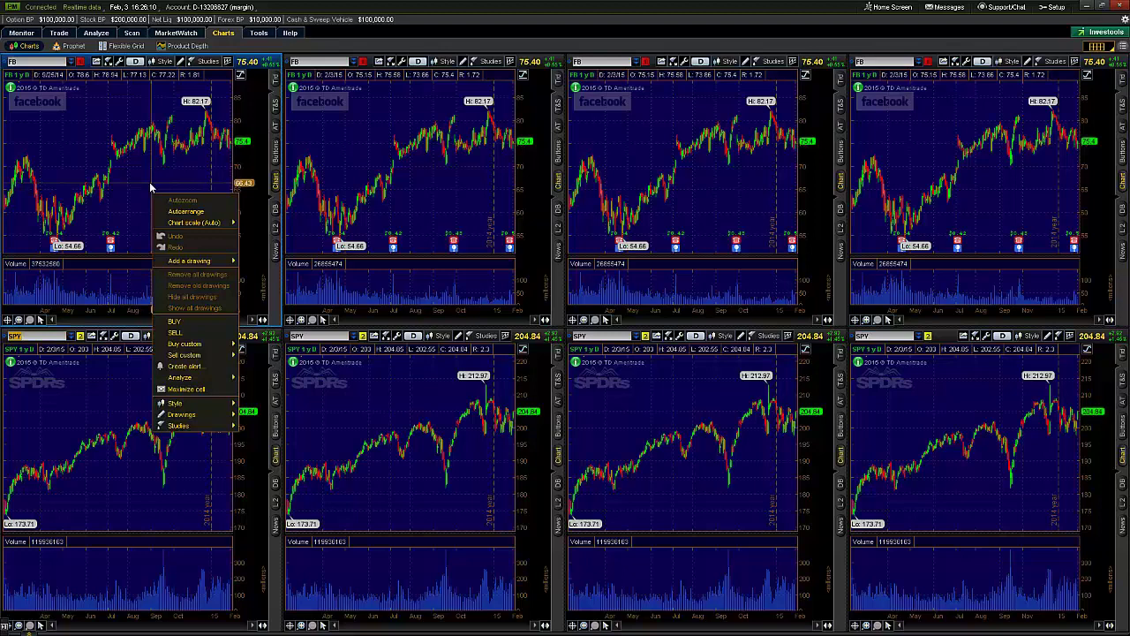
click(150, 182)
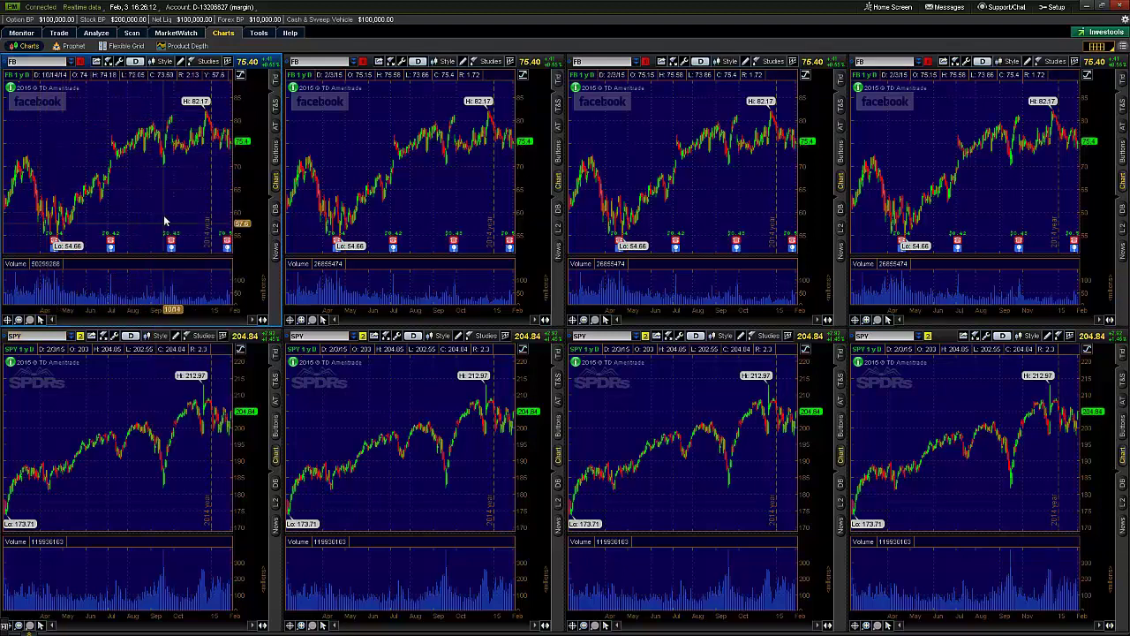
right_click(145, 144)
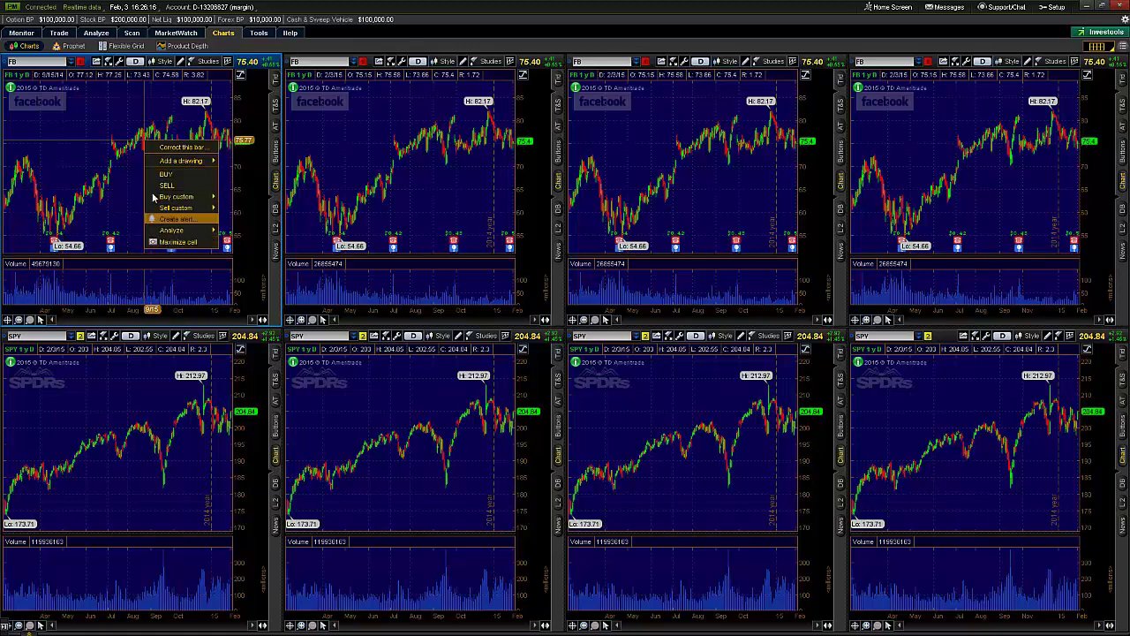
click(102, 128)
- Open the study editor for the first FB chart, search for "sim", and add three SimpleMovingAvg studies to the price graph
right_click(142, 201)
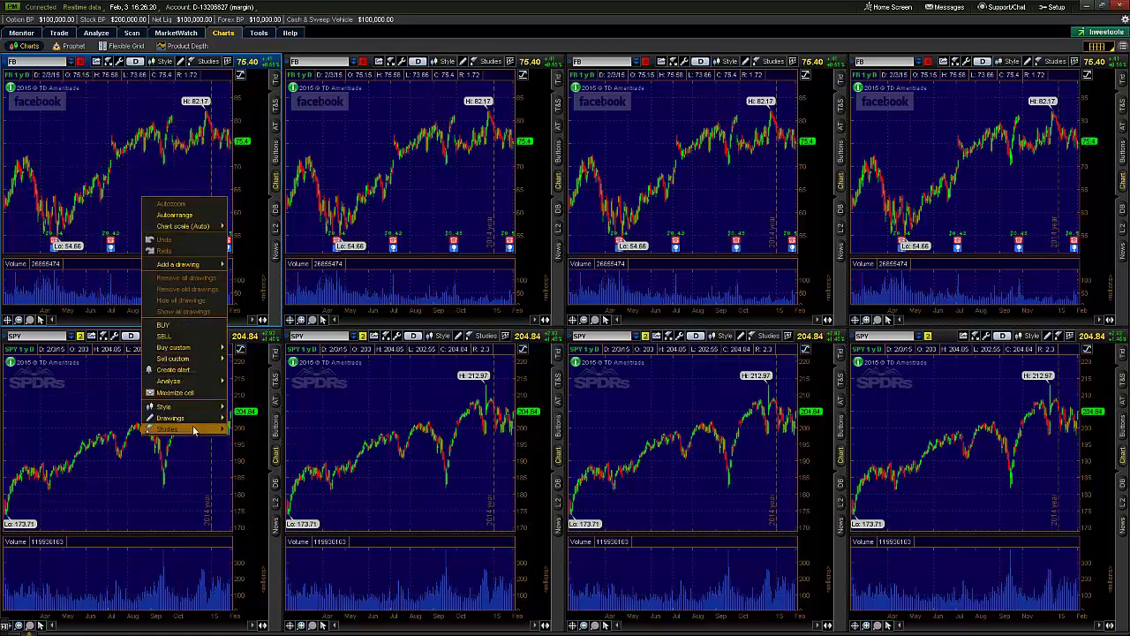
mouse_move(203, 429)
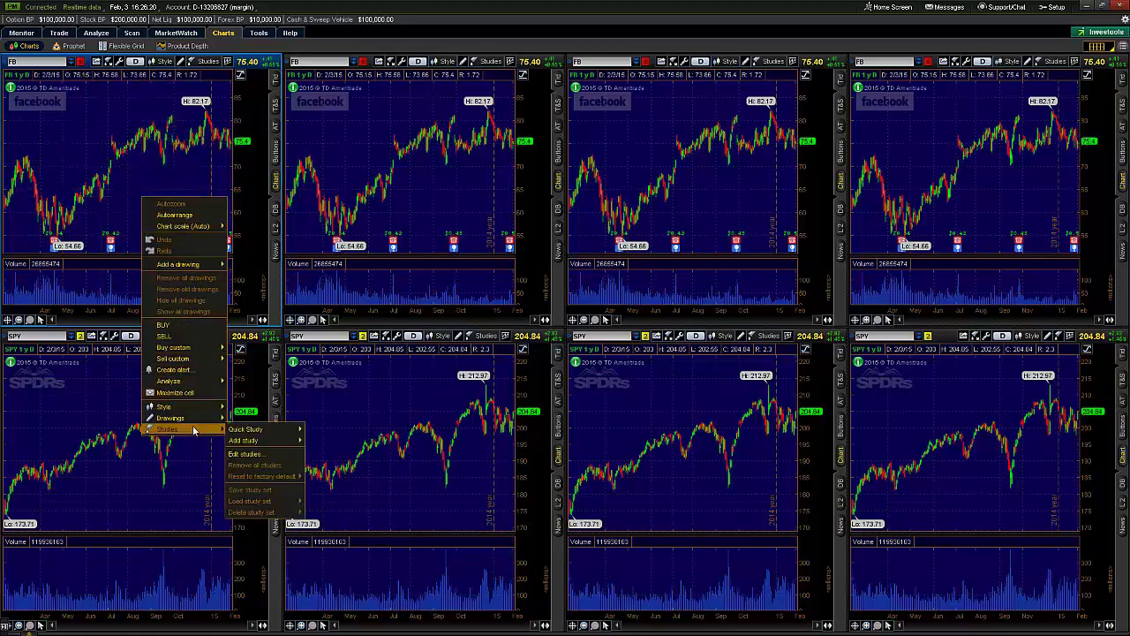
click(247, 454)
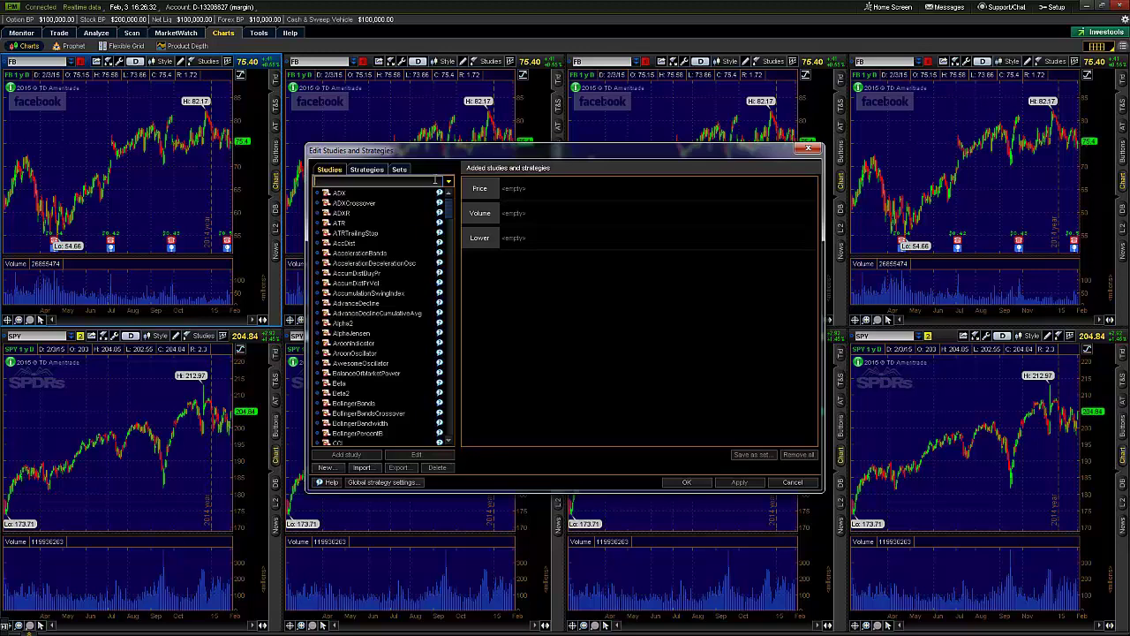
text(im)
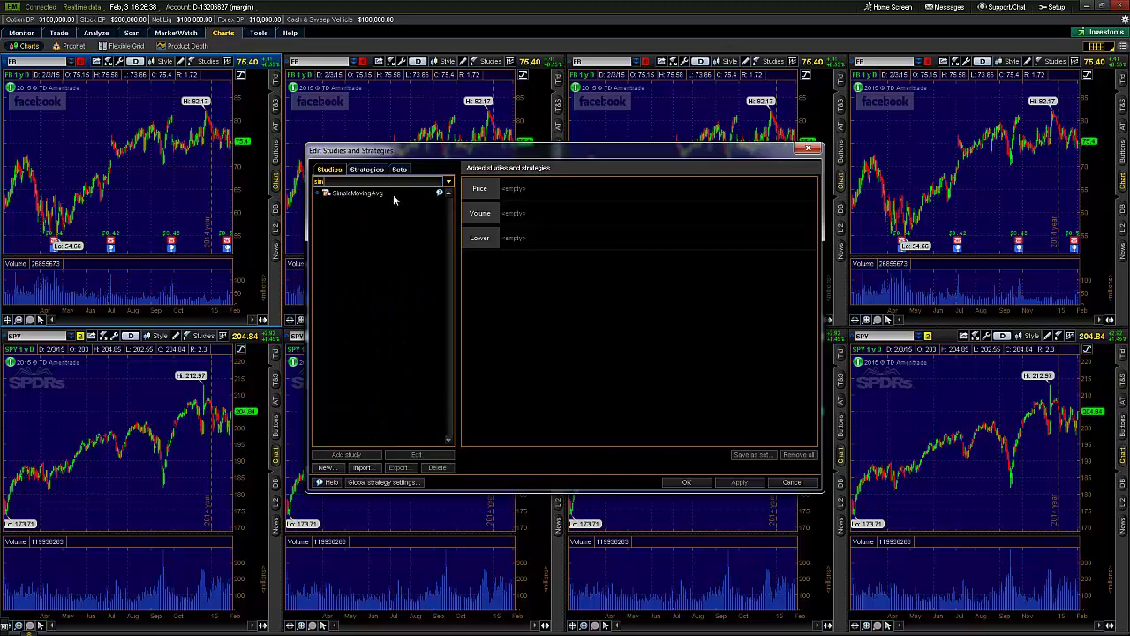
double_click(393, 196)
double_click(393, 196)
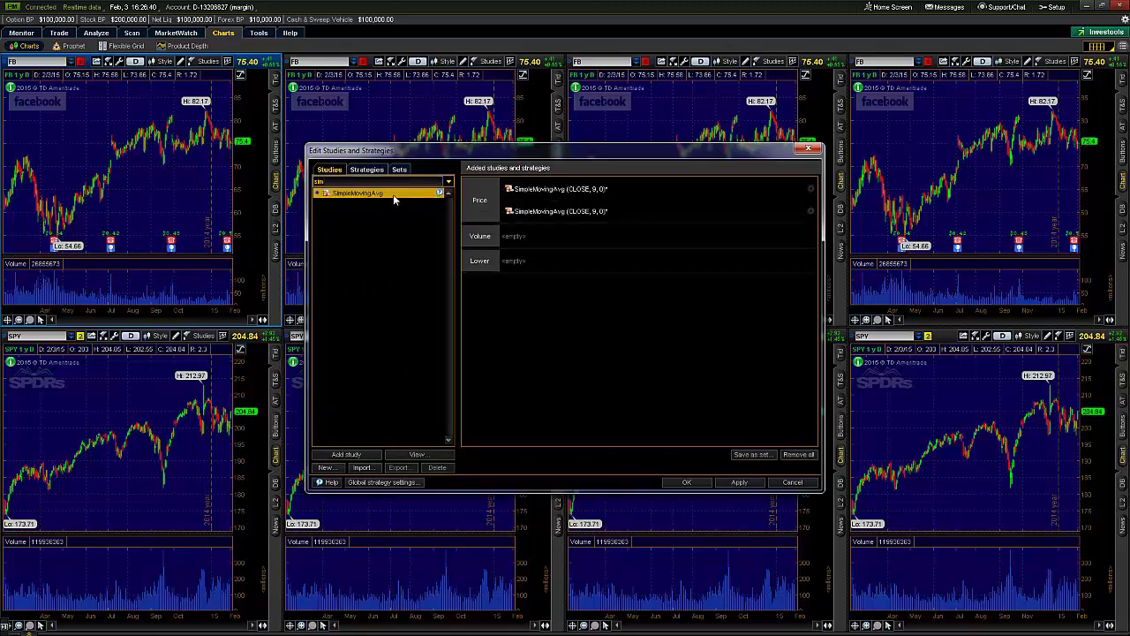
double_click(393, 194)
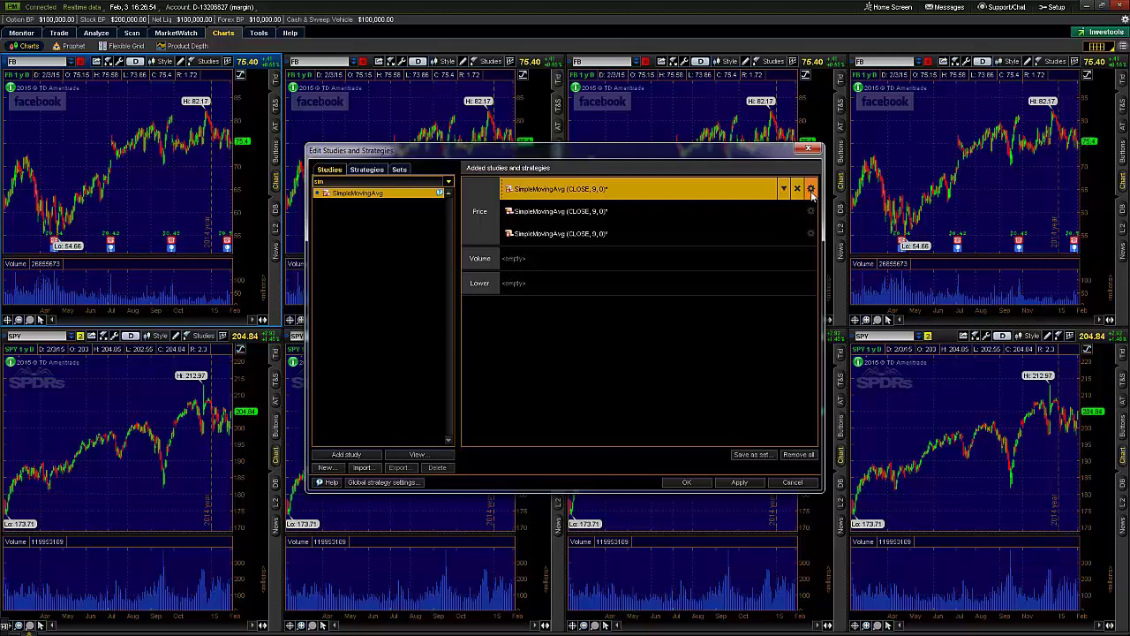
- Set the first SimpleMovingAvg study's length to 5
click(812, 191)
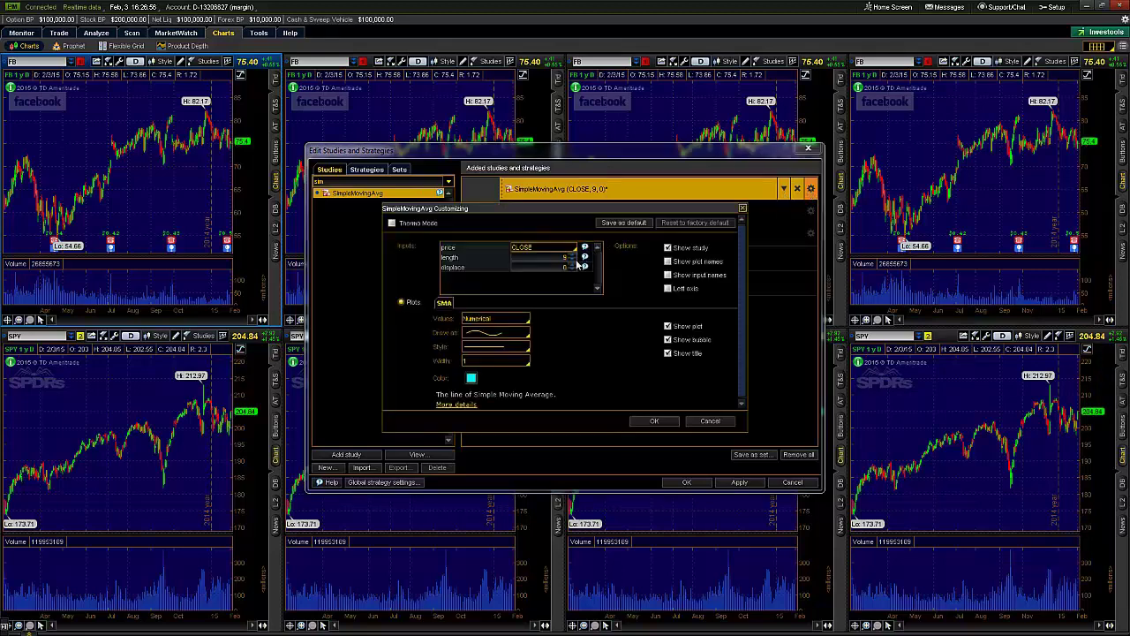
click(572, 259)
text(5)
click(651, 421)
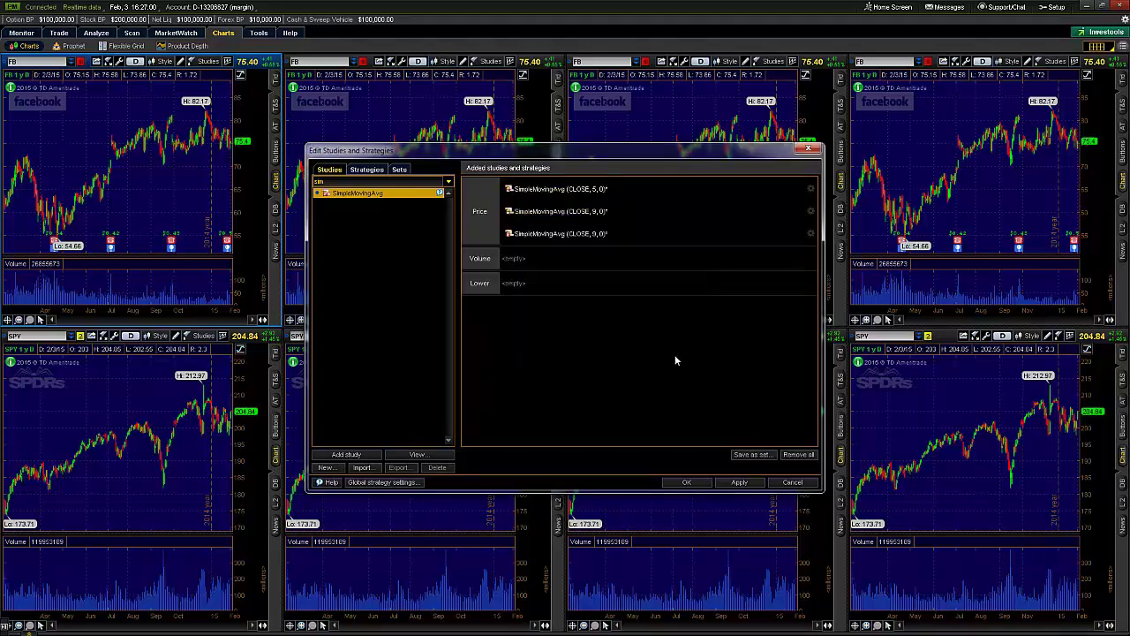
- Set the second SimpleMovingAvg study's length to 15 and its plot color to red
click(810, 211)
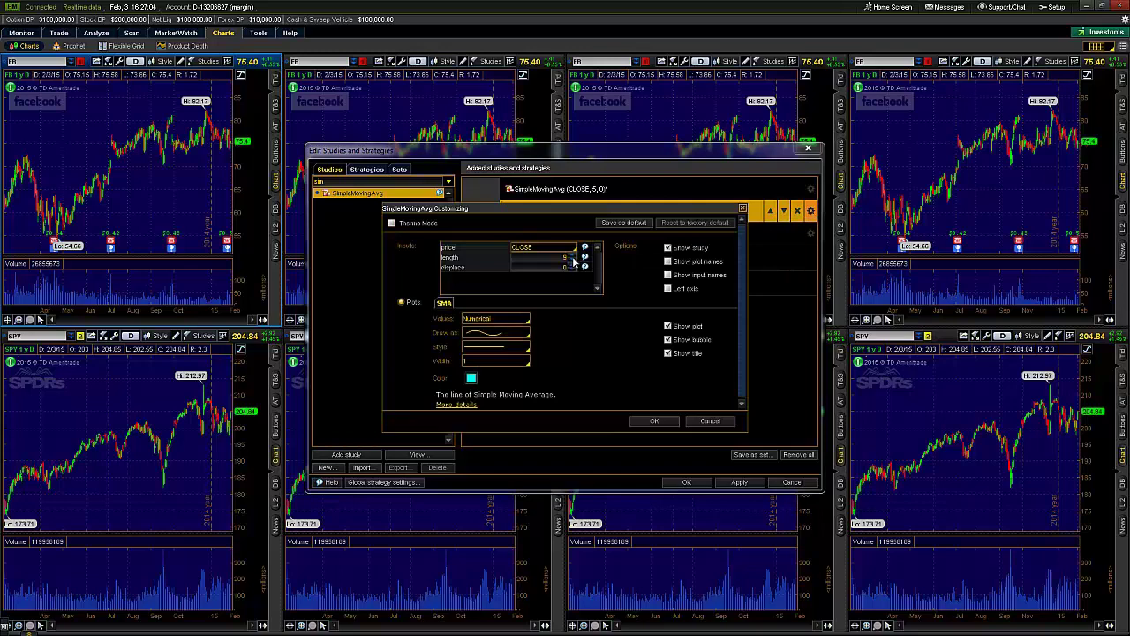
scroll(573, 257, up, 7)
click(471, 380)
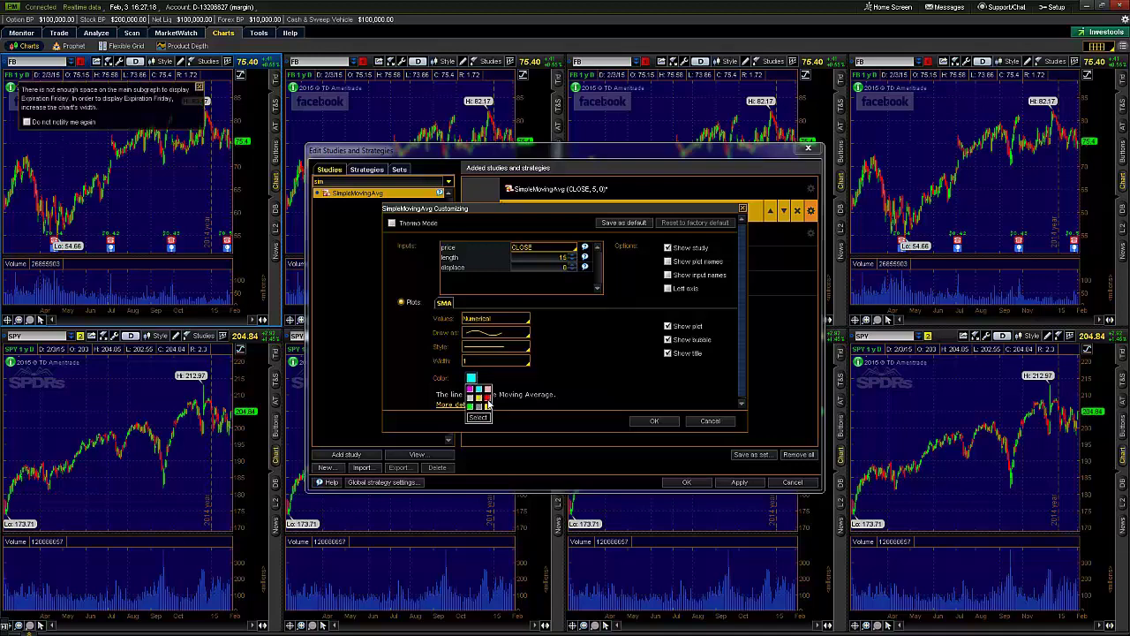
click(490, 399)
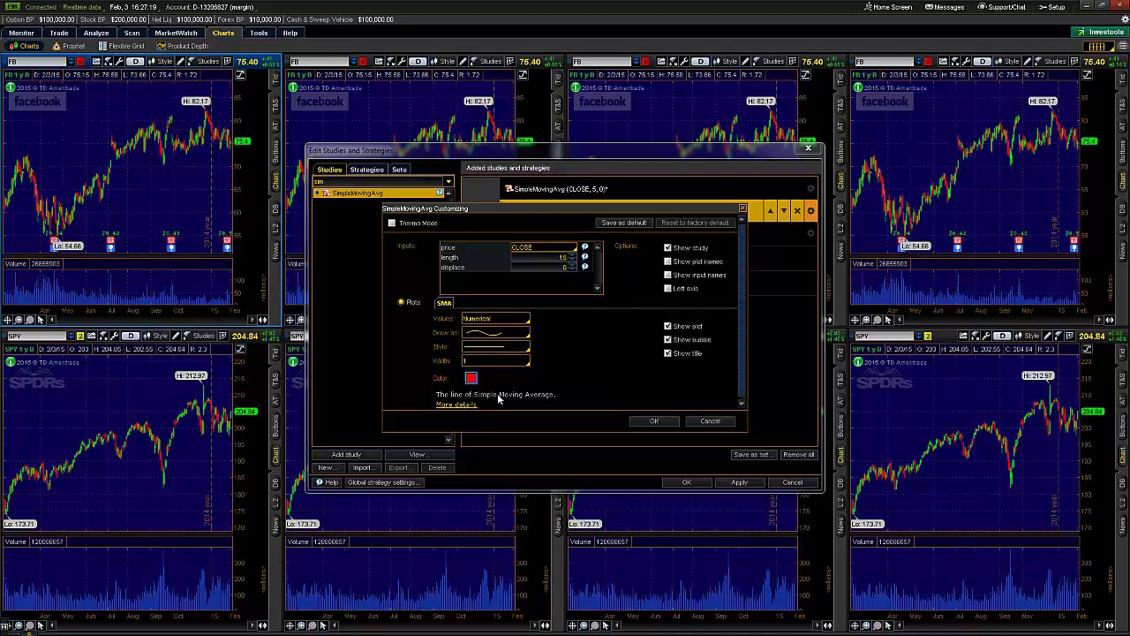
click(653, 421)
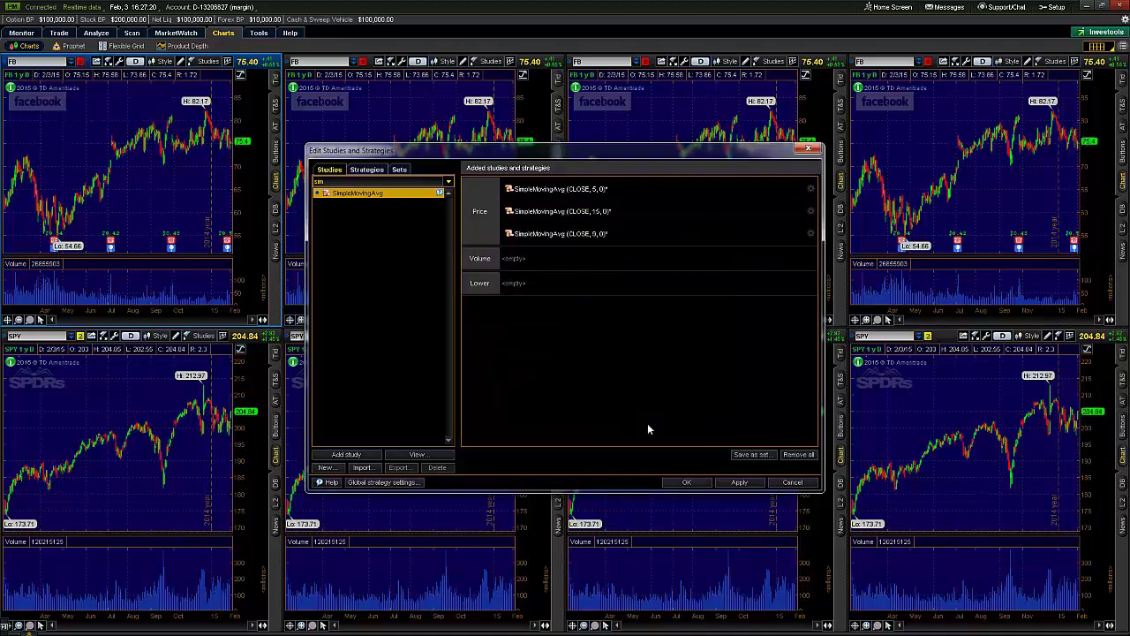
- Set the third SimpleMovingAvg study's length to 200 and its plot color to cyan
click(810, 233)
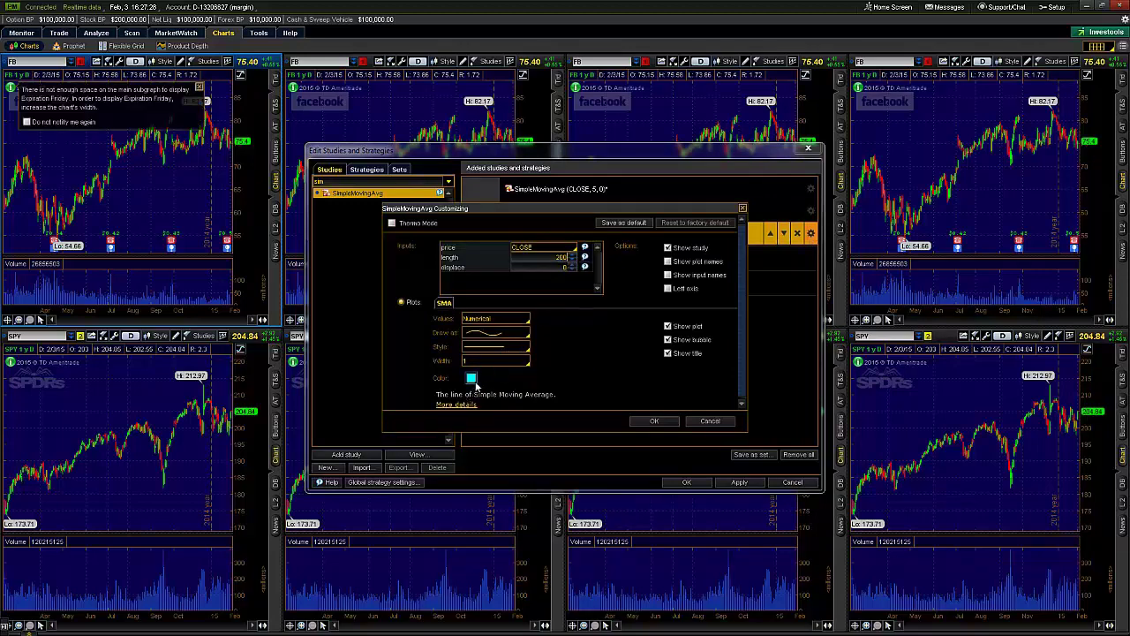
click(473, 379)
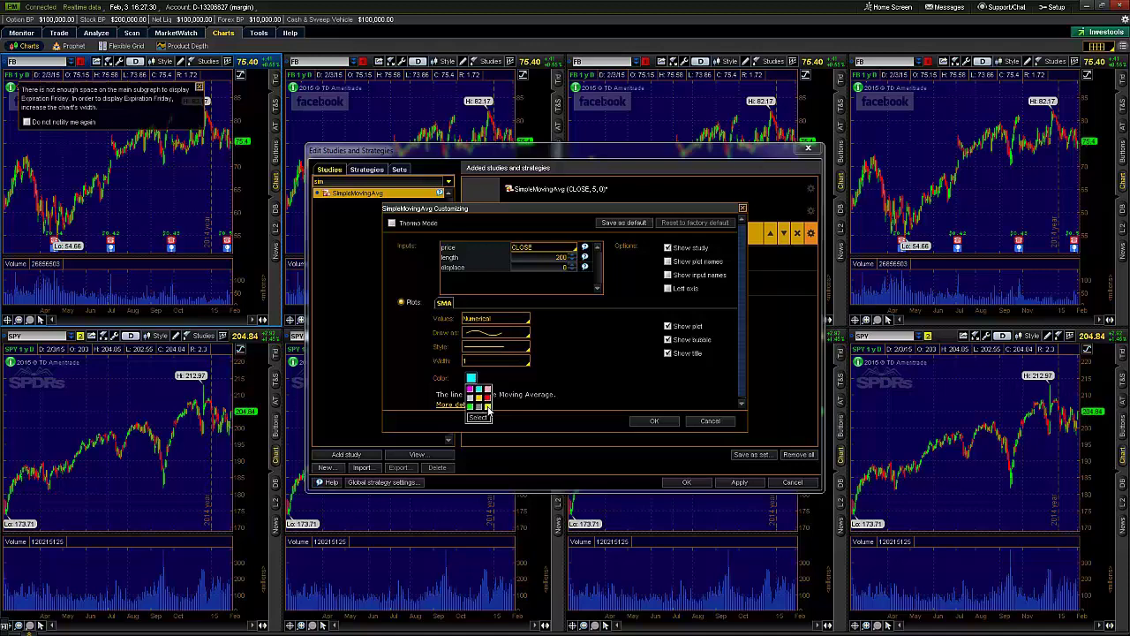
click(478, 396)
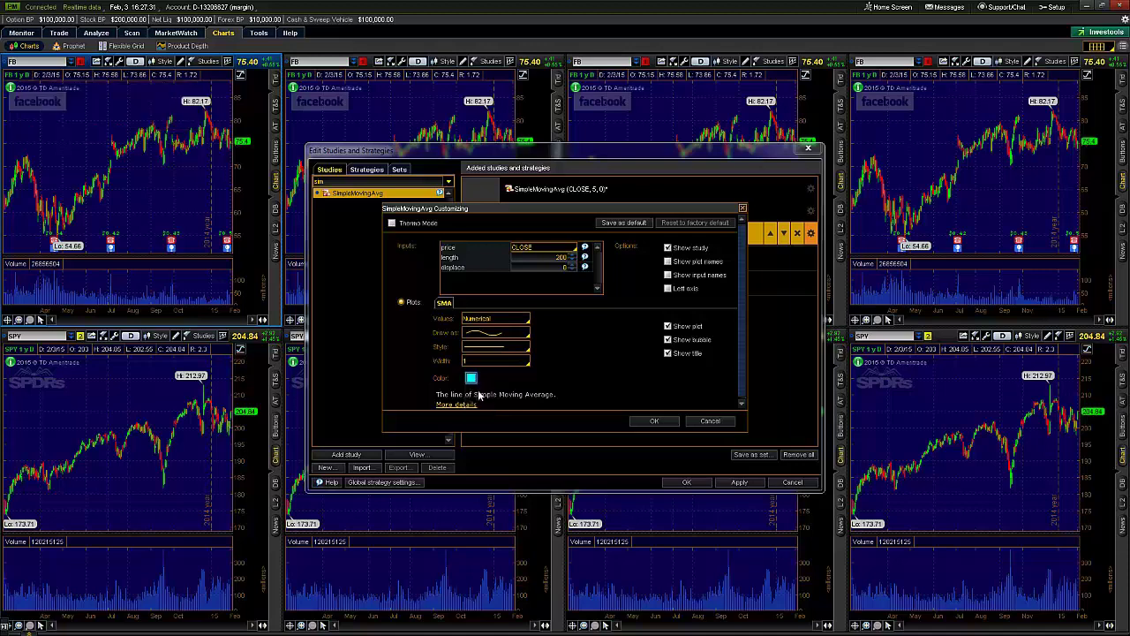
click(654, 422)
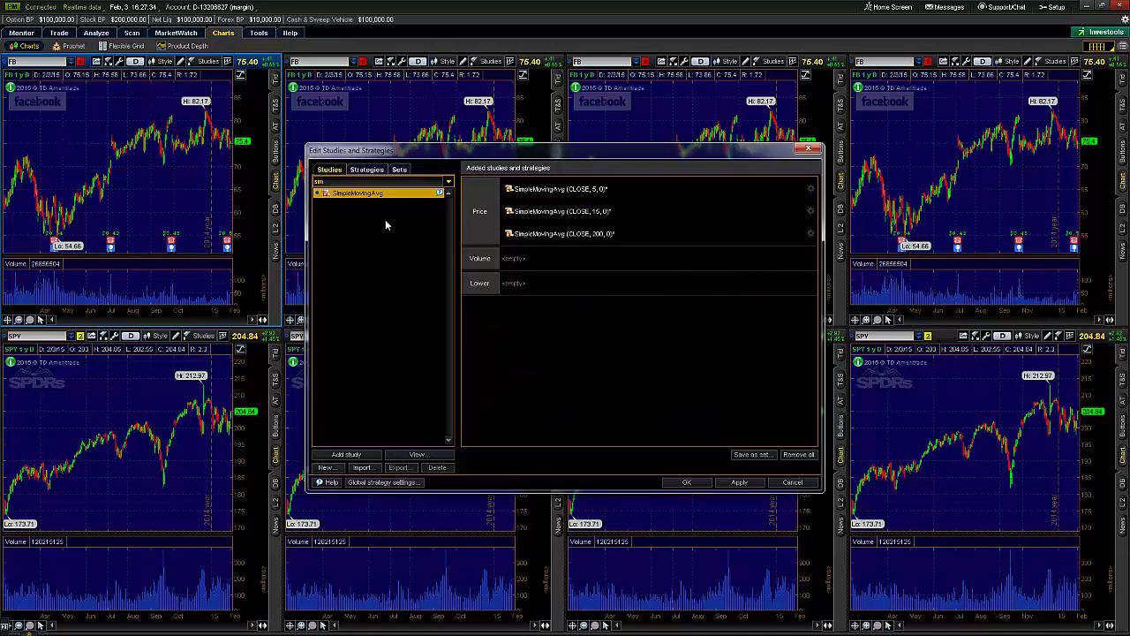
- Search the studies for "boll" and add BollingerBands to the price graph
click(377, 182)
key(BackSpace)
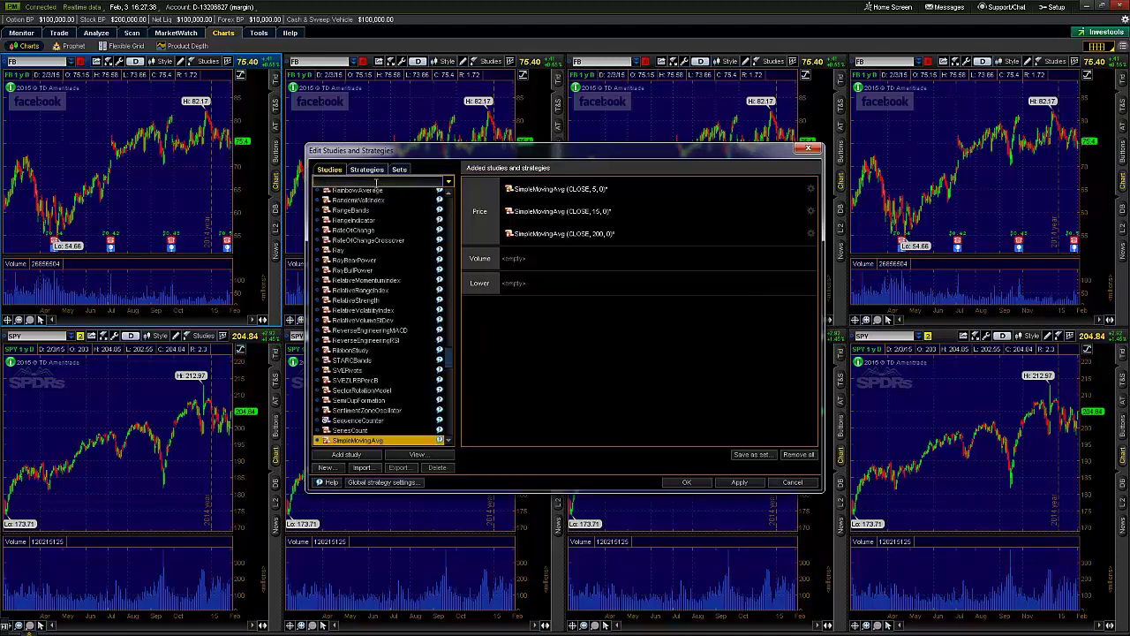
text(boll)
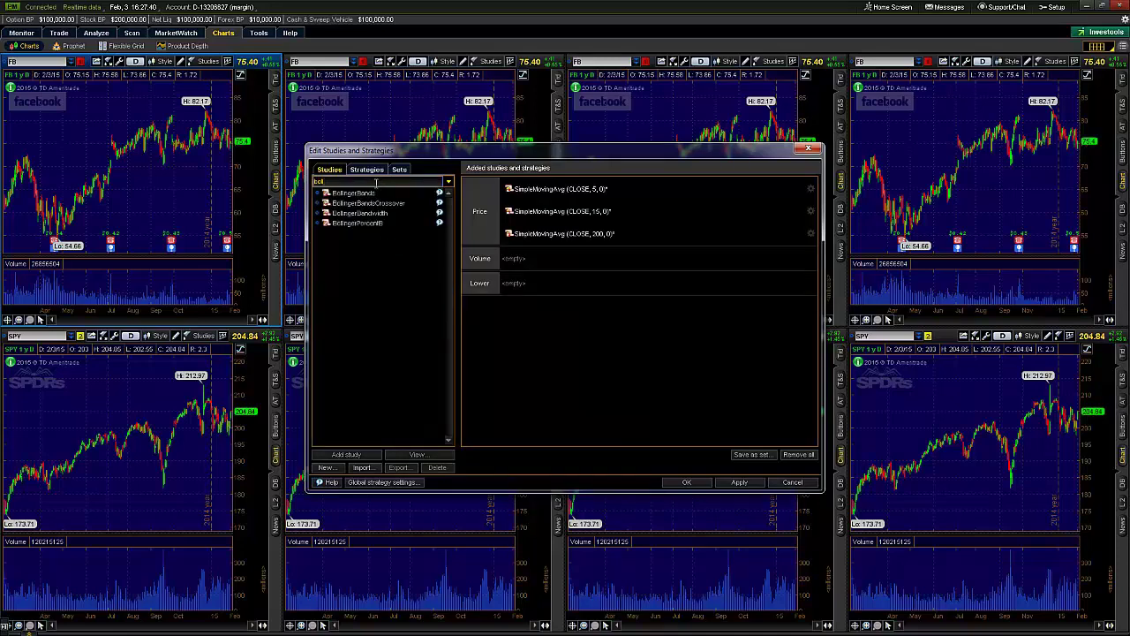
click(367, 195)
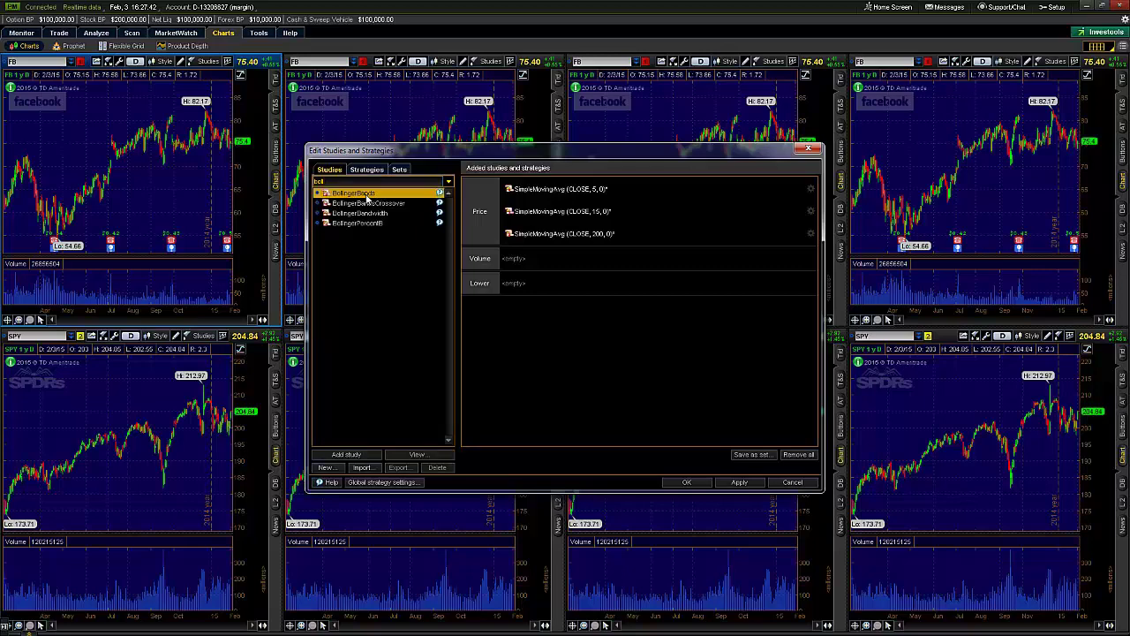
double_click(367, 196)
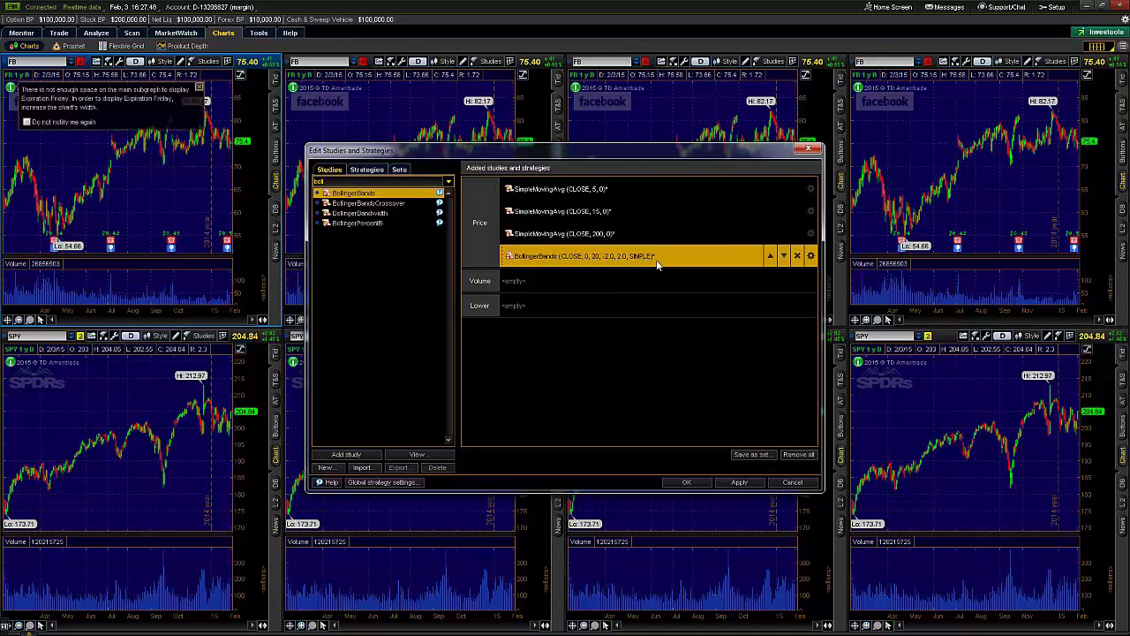
- Set the BollingerBands study's LowerBand plot color to red, matching the UpperBand
click(810, 255)
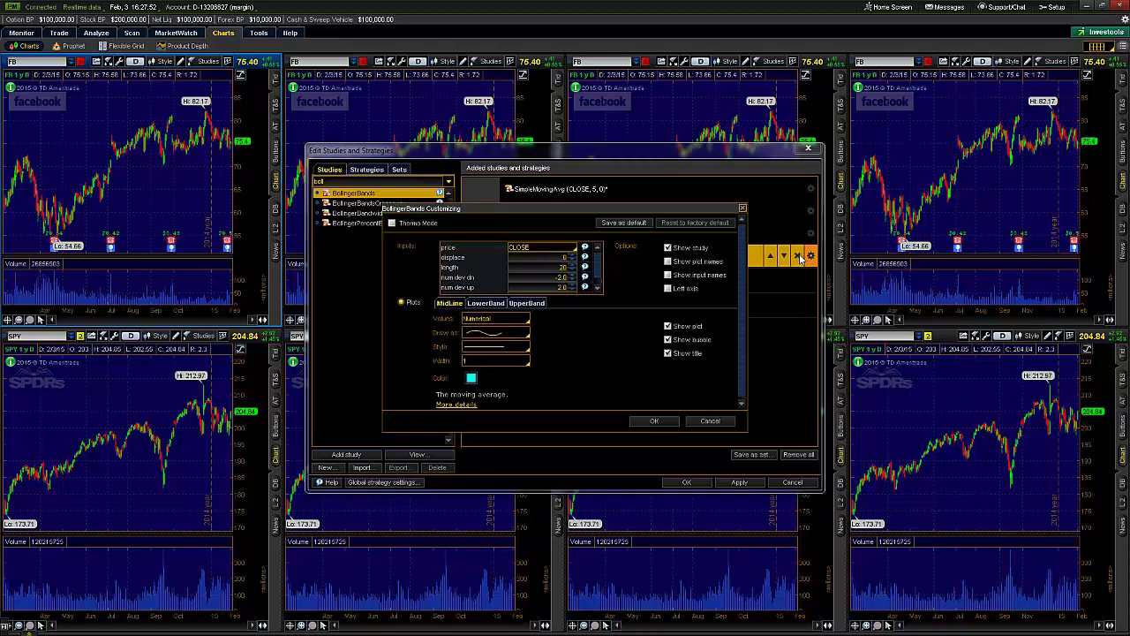
click(486, 305)
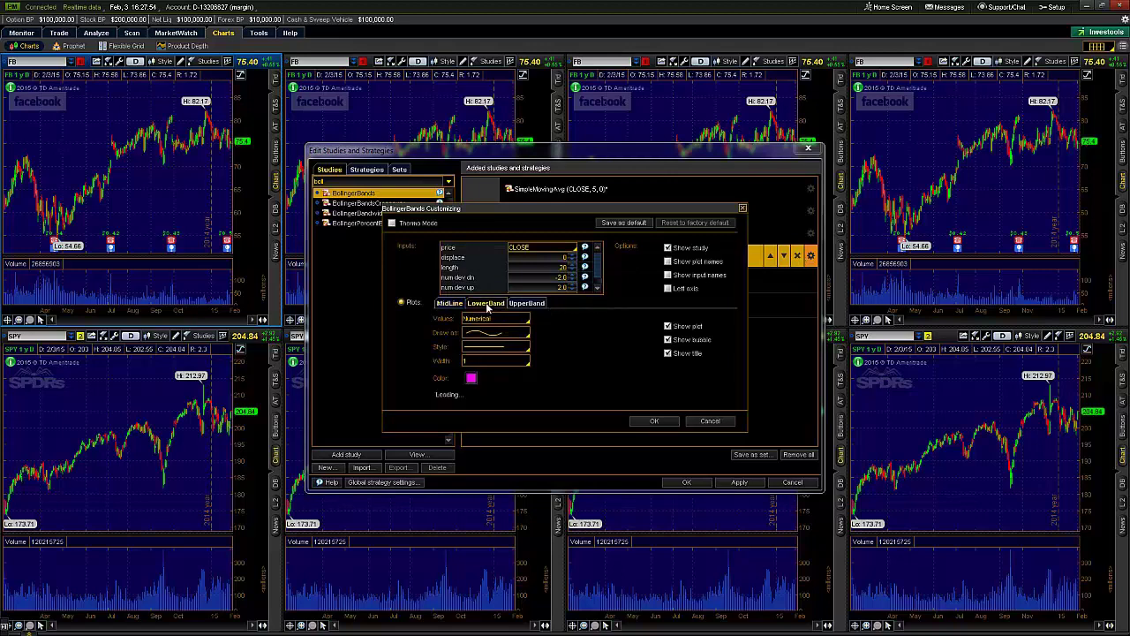
click(525, 305)
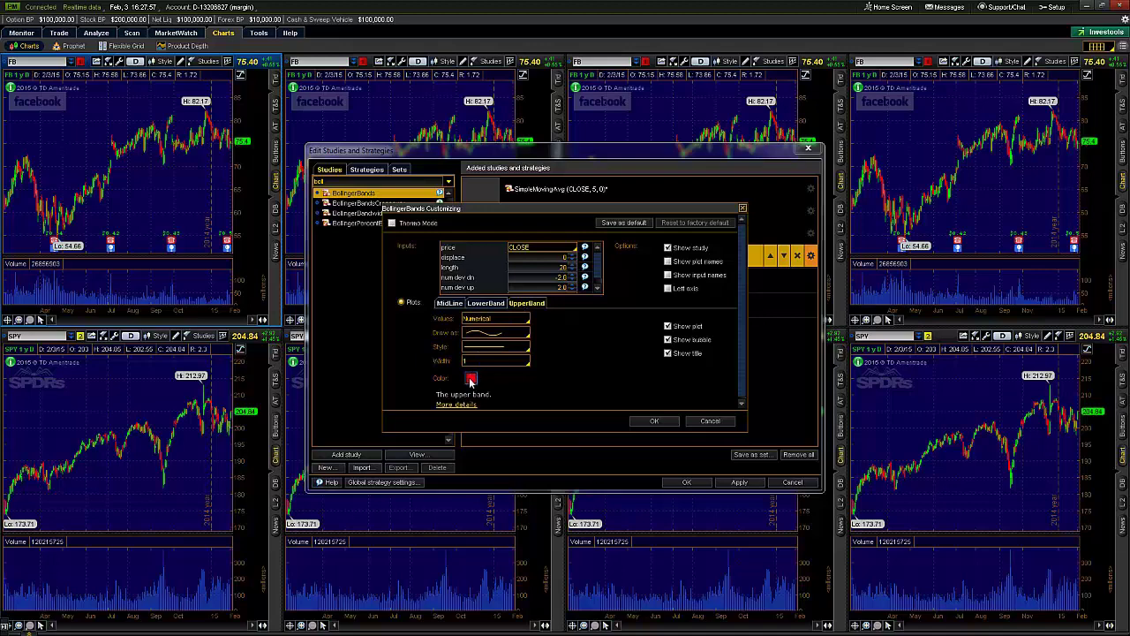
click(486, 305)
click(470, 378)
click(526, 305)
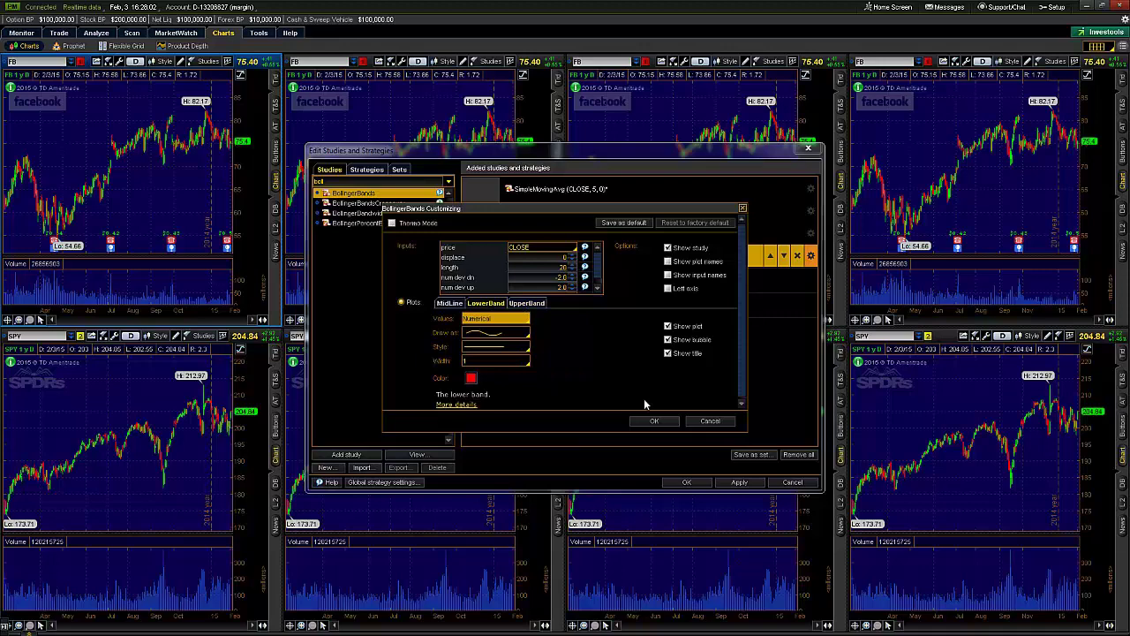
click(655, 420)
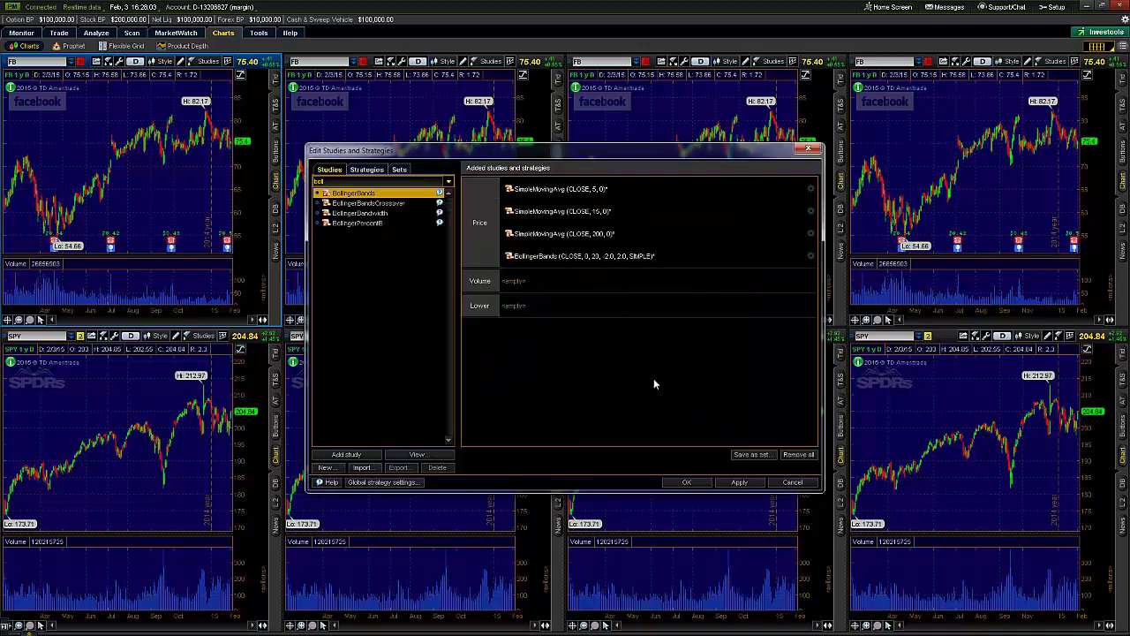
- Search the studies for "Stoch" and add StochasticFull as a lower study
double_click(386, 182)
key(BackSpace)
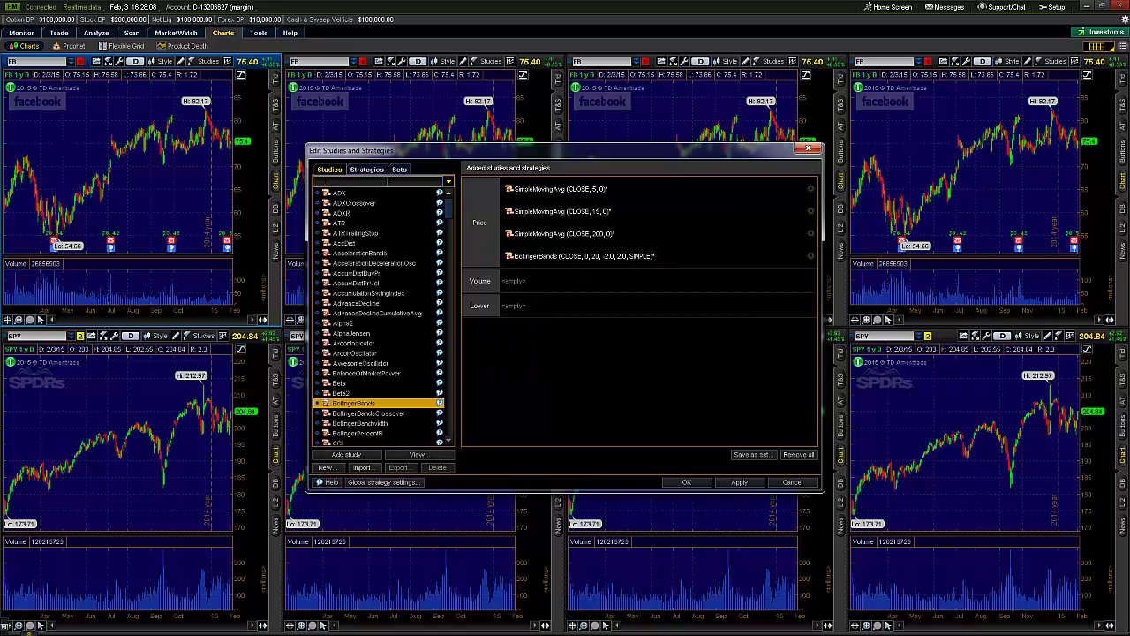
text(Stoch)
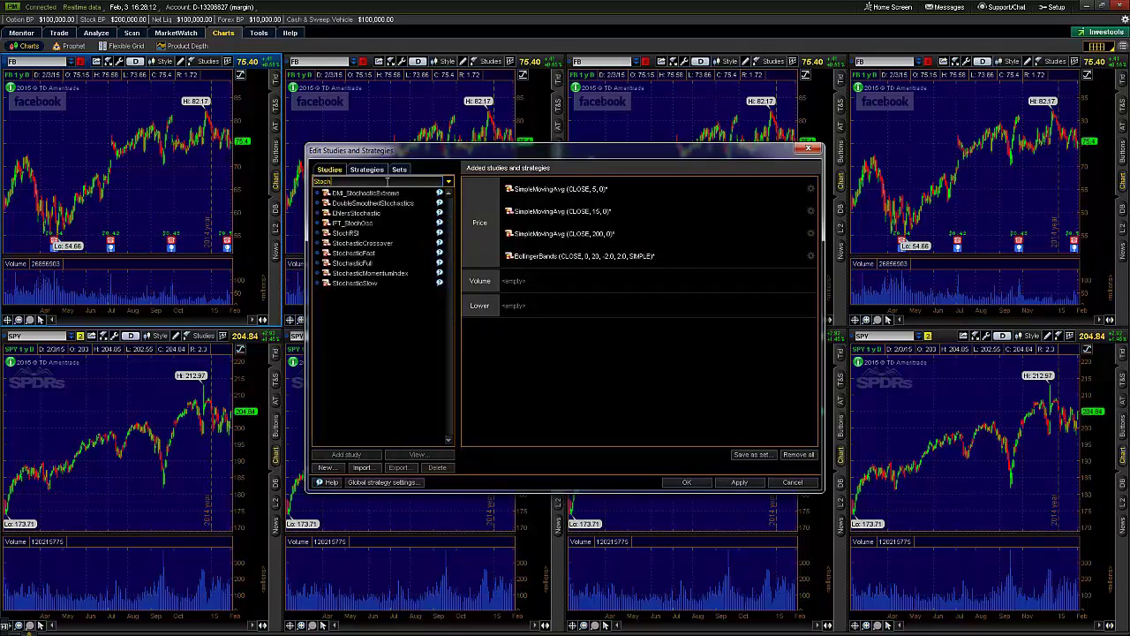
click(369, 263)
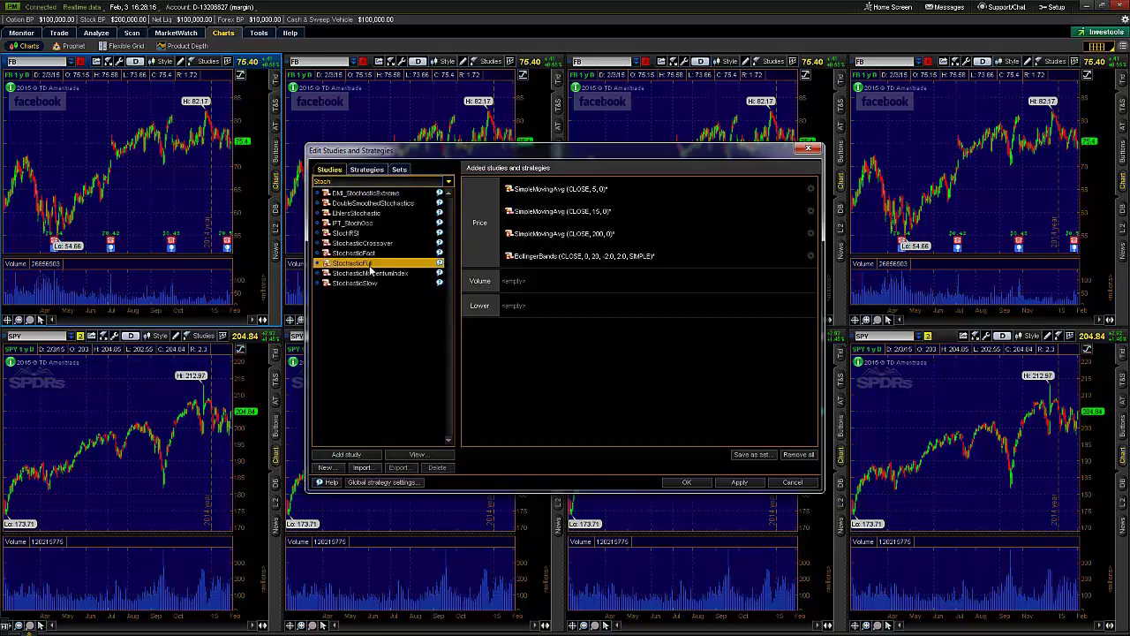
double_click(371, 264)
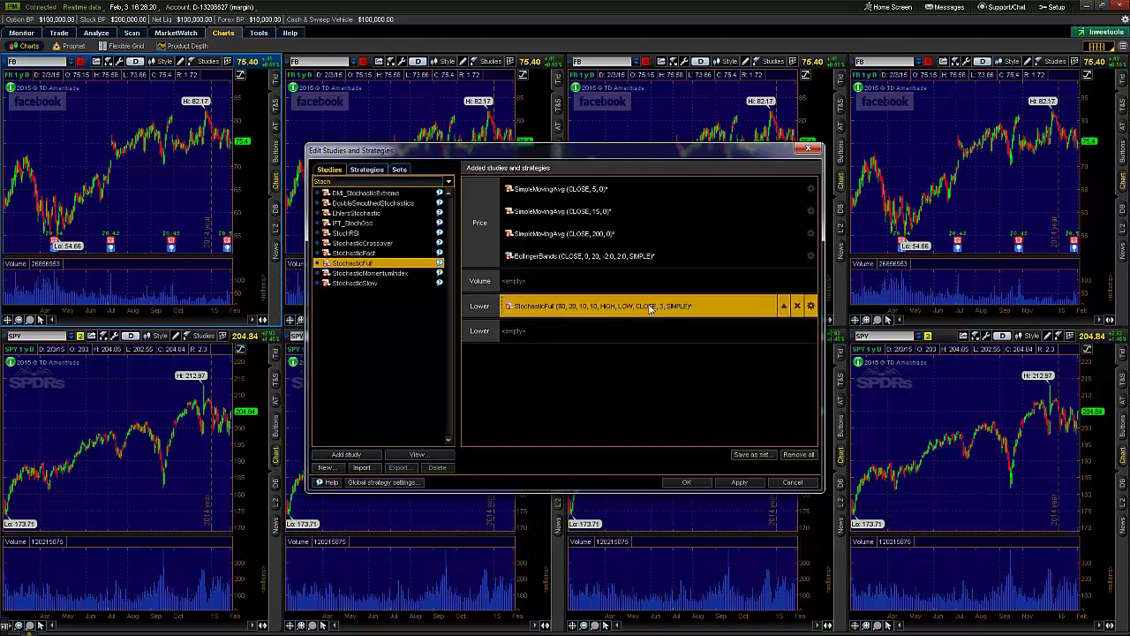
- Set the StochasticFull study's k period to 15 and its d period to 5
click(811, 306)
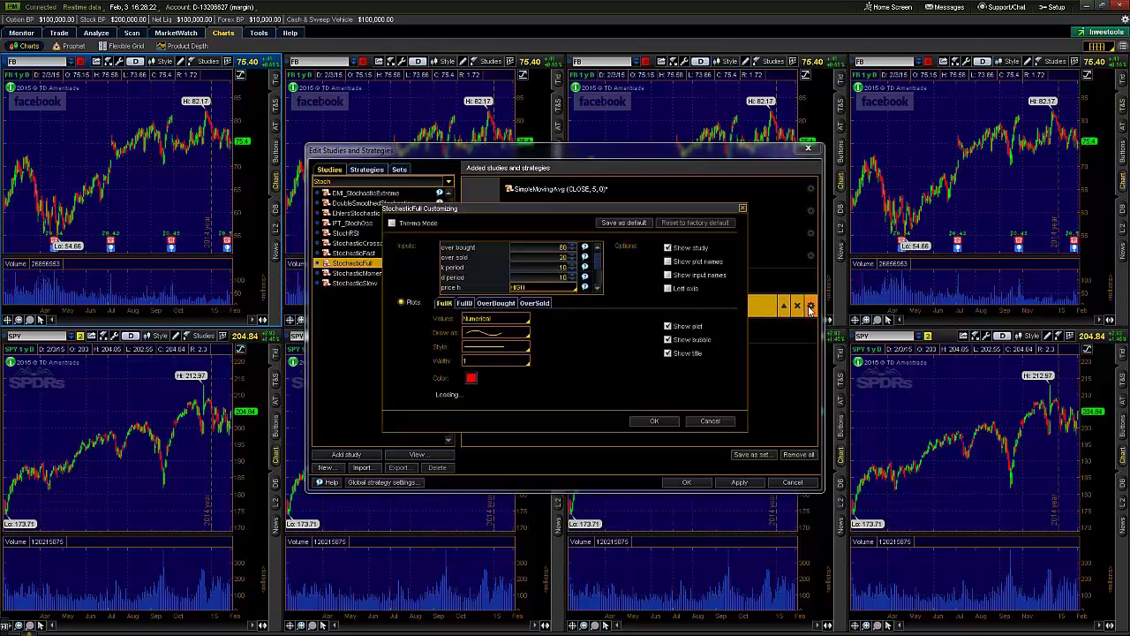
click(572, 264)
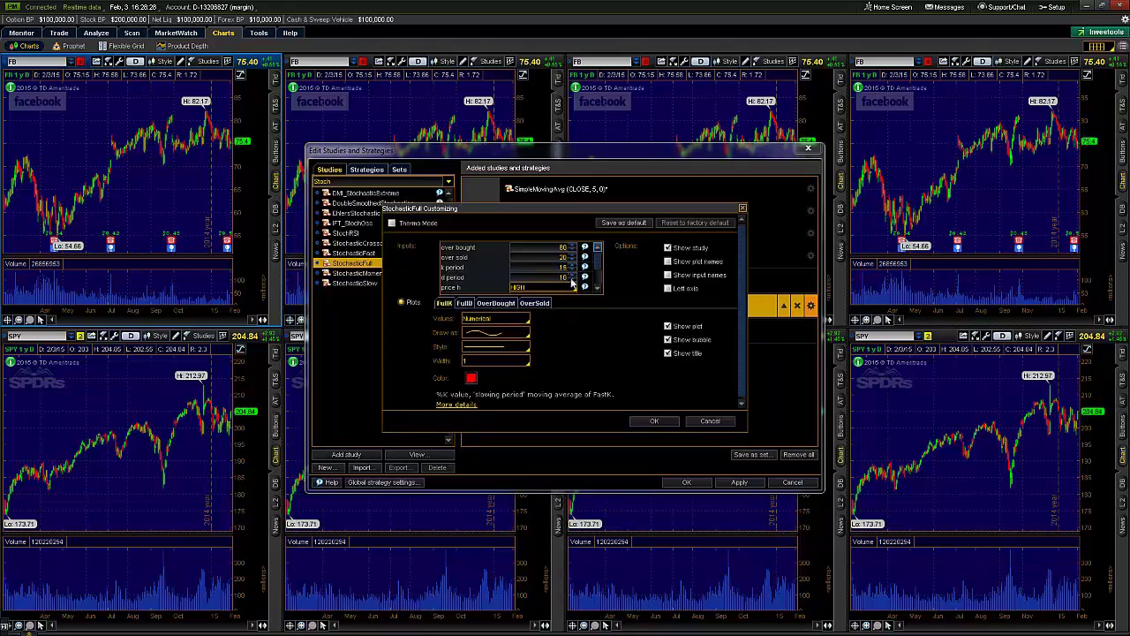
click(572, 280)
click(572, 280)
click(572, 280)
click(572, 281)
click(572, 280)
- Compare StochasticFull's FullK and FullD plot colors and give the FullD plot a different color
click(466, 303)
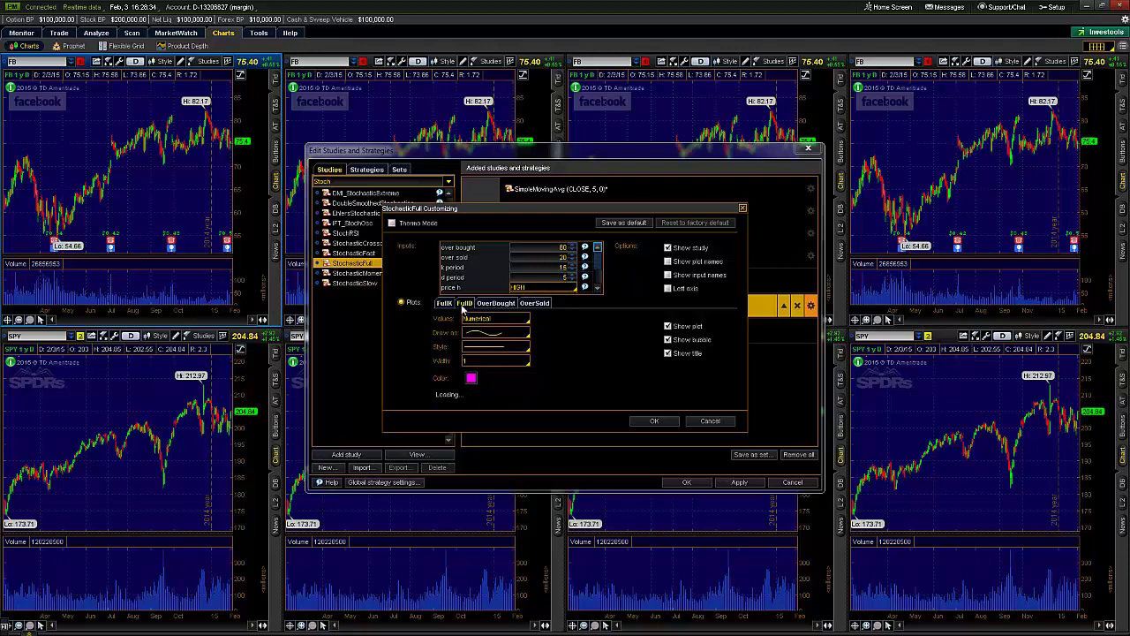
click(447, 305)
click(463, 306)
click(450, 306)
click(462, 307)
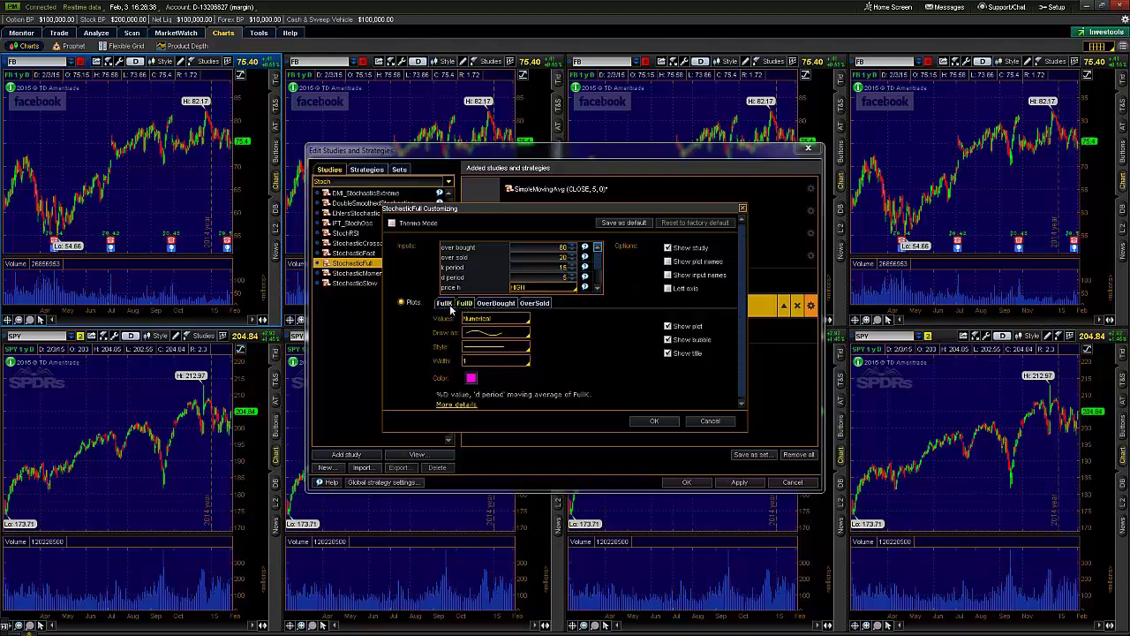
click(447, 307)
click(461, 307)
click(443, 307)
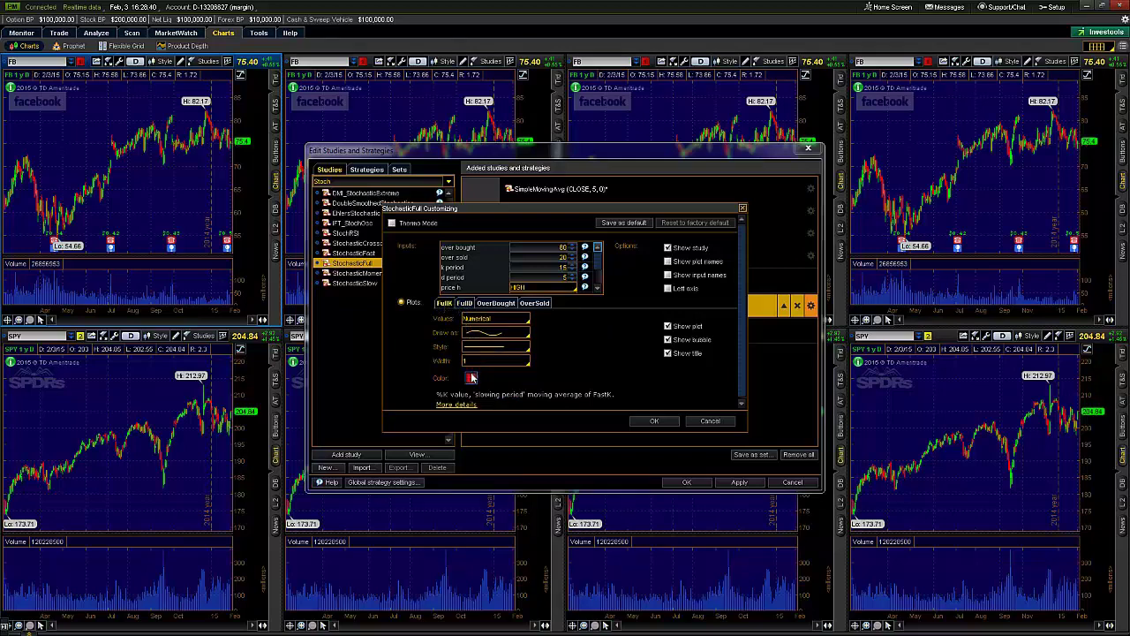
click(463, 308)
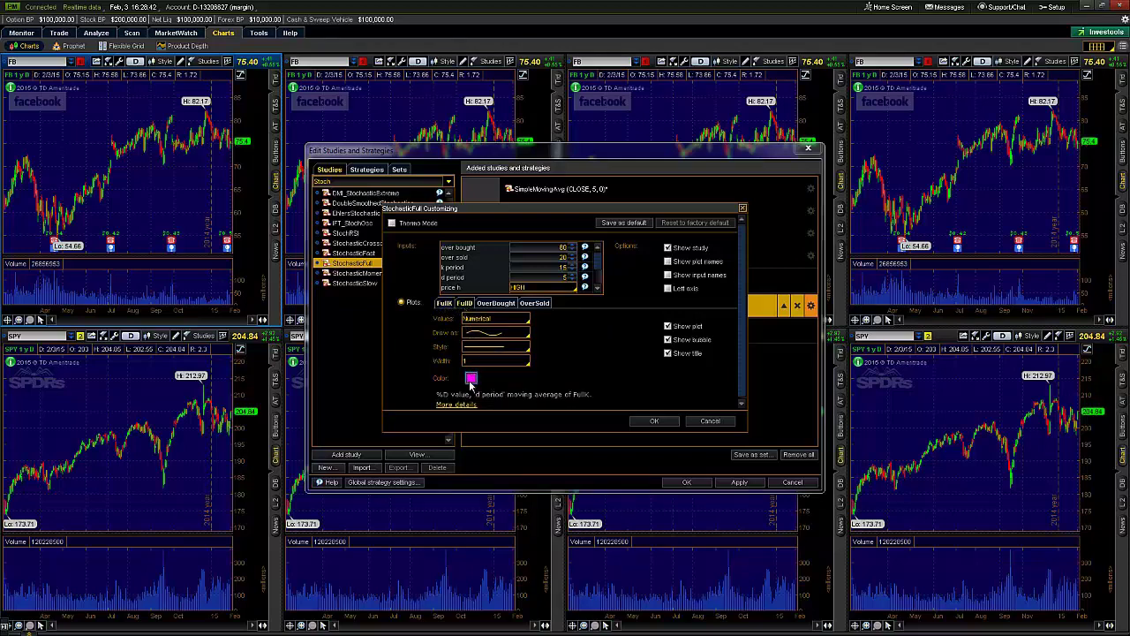
click(471, 378)
click(482, 420)
click(668, 424)
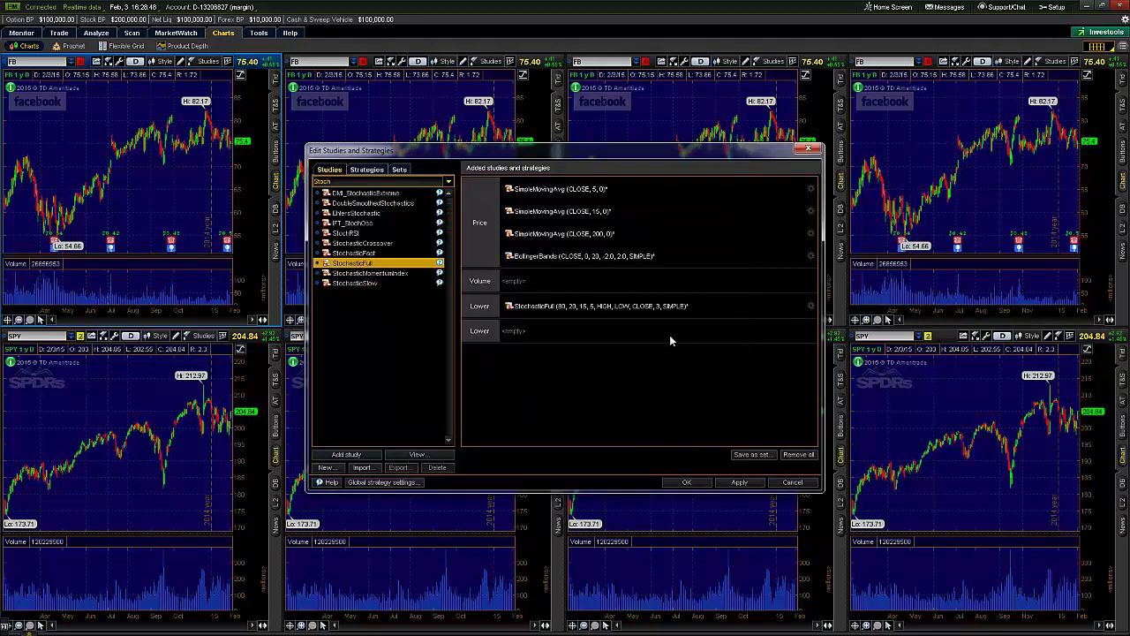
- Apply the studies to the first FB chart and dismiss its space notice
mouse_move(619, 314)
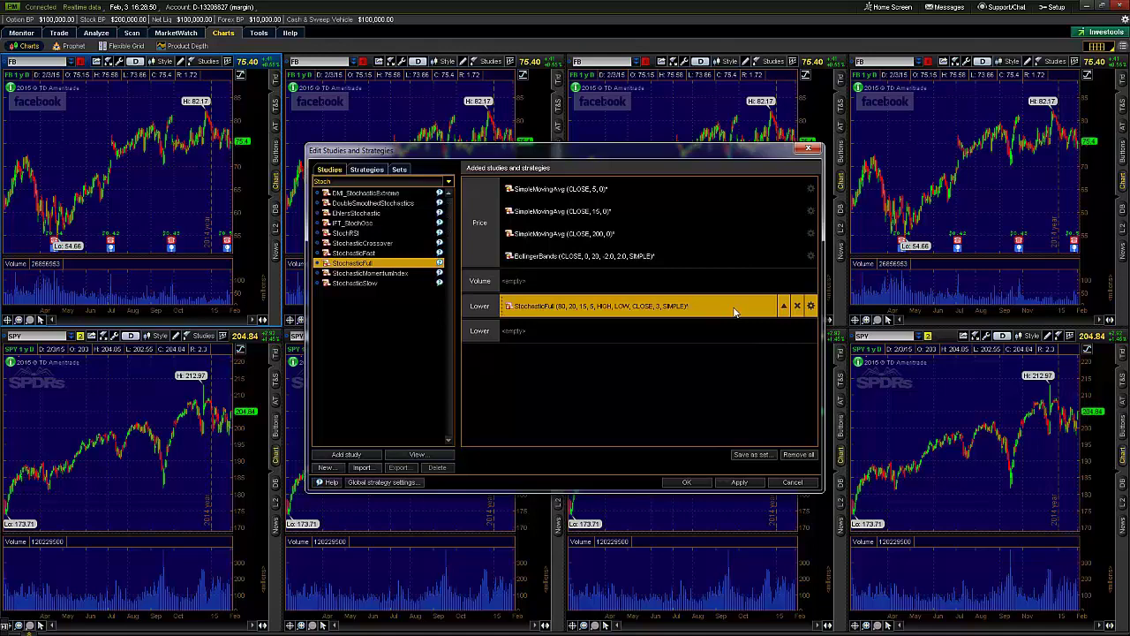
click(740, 484)
click(686, 483)
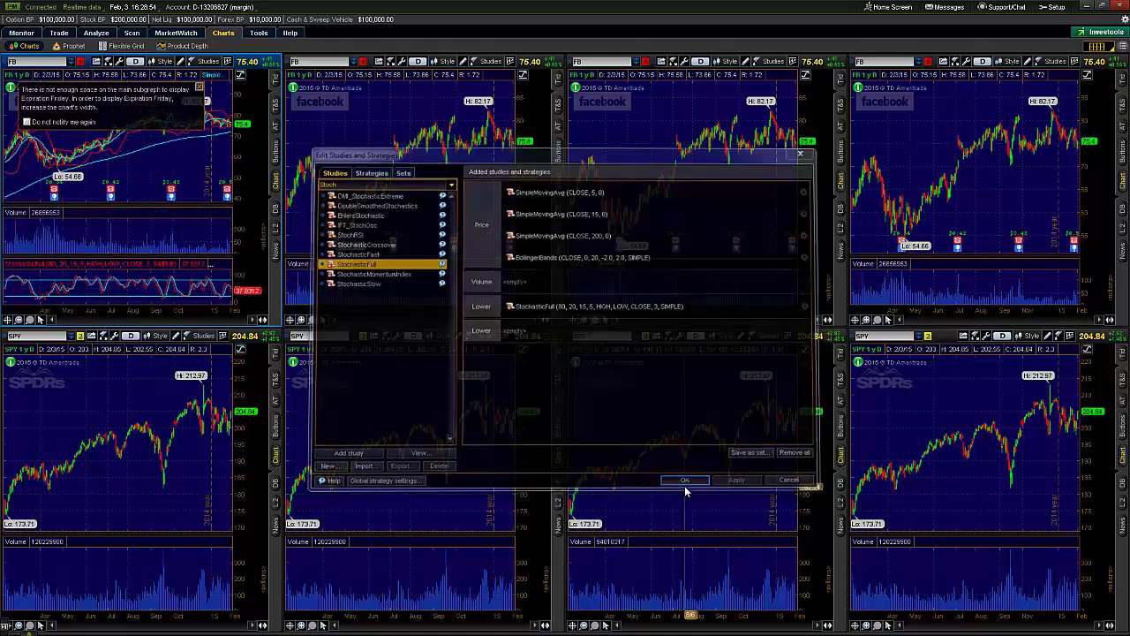
click(199, 88)
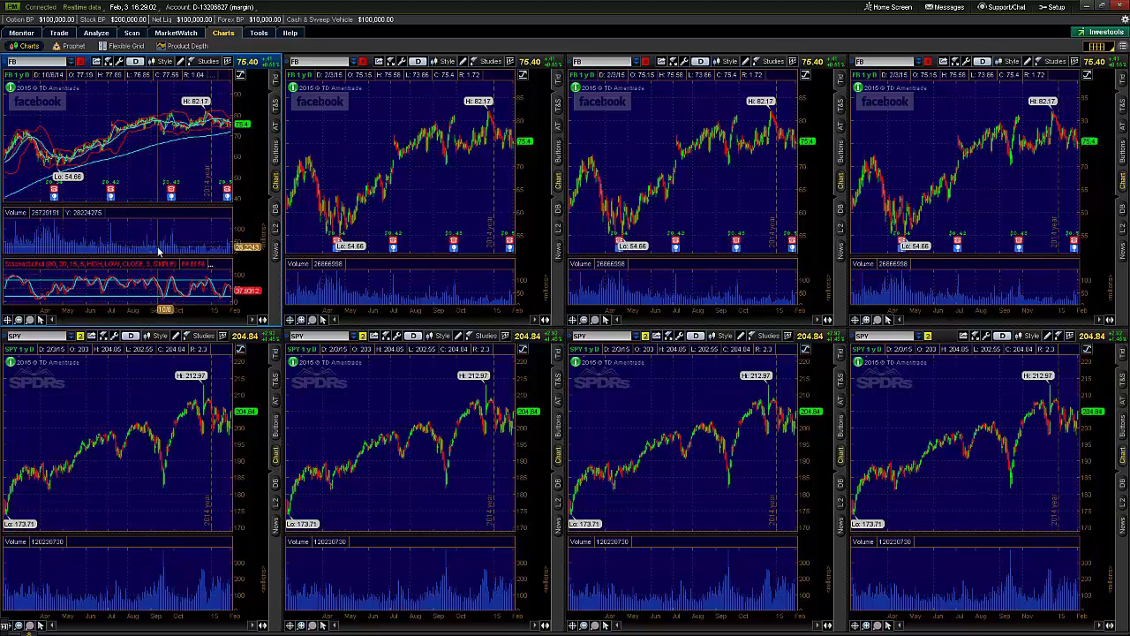
- Enable Overlap volume for the first FB chart, review its time axis settings, and dismiss the space notice after applying
right_click(155, 163)
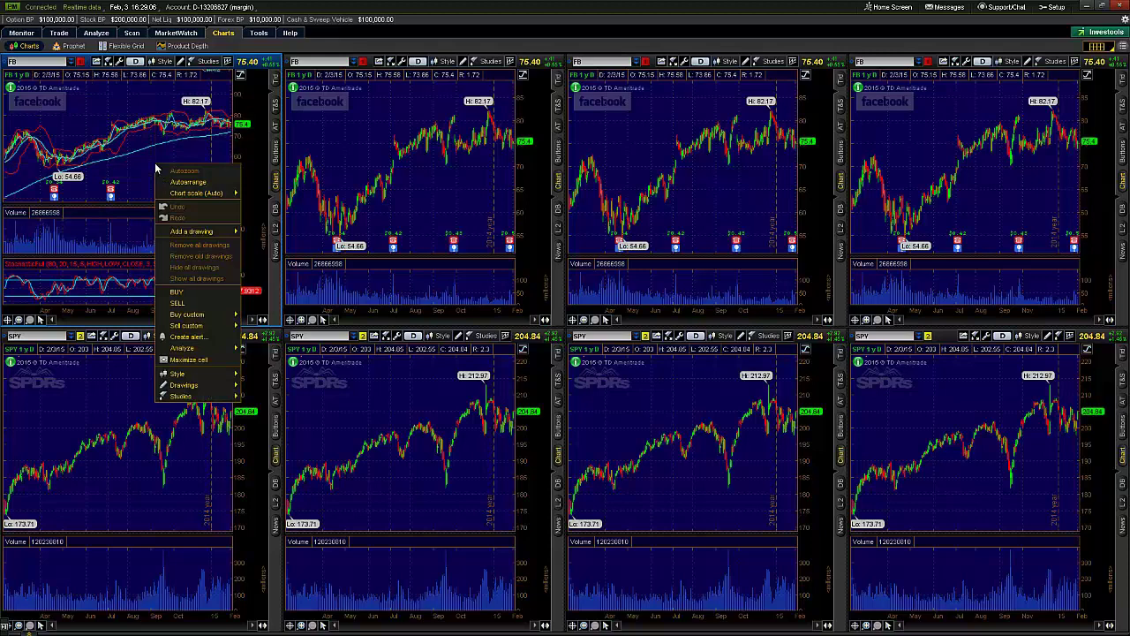
mouse_move(196, 374)
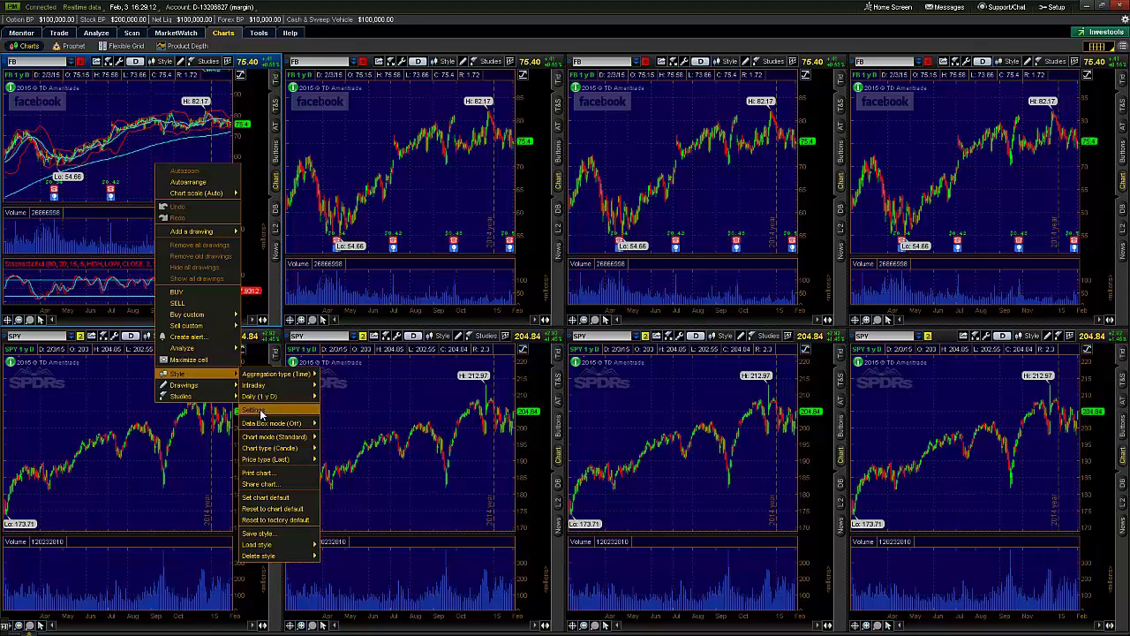
click(257, 411)
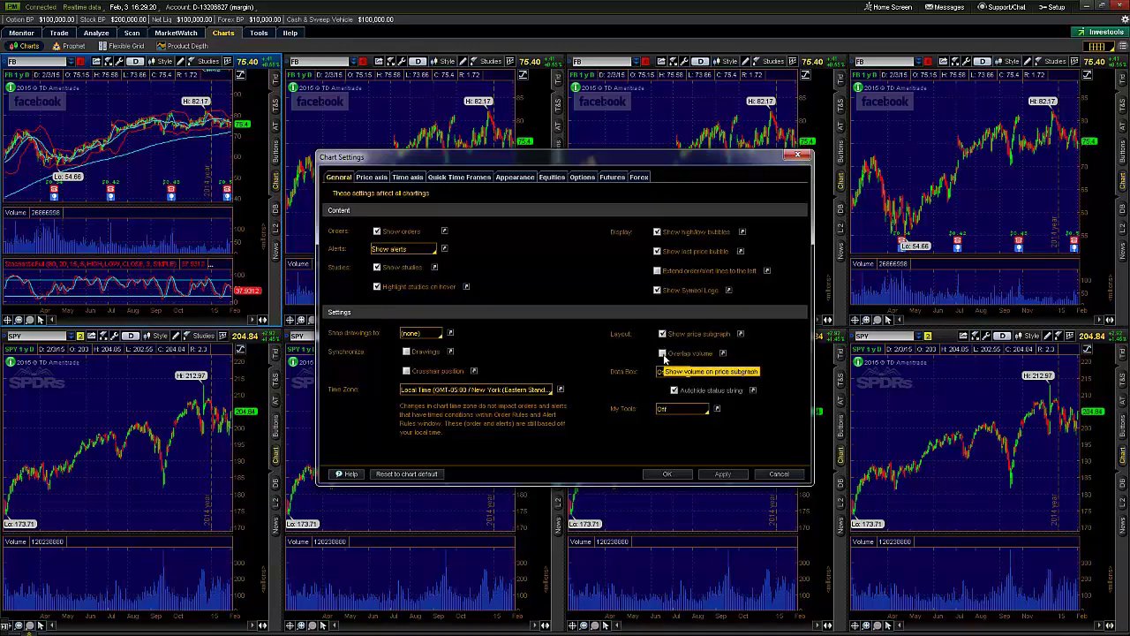
click(664, 353)
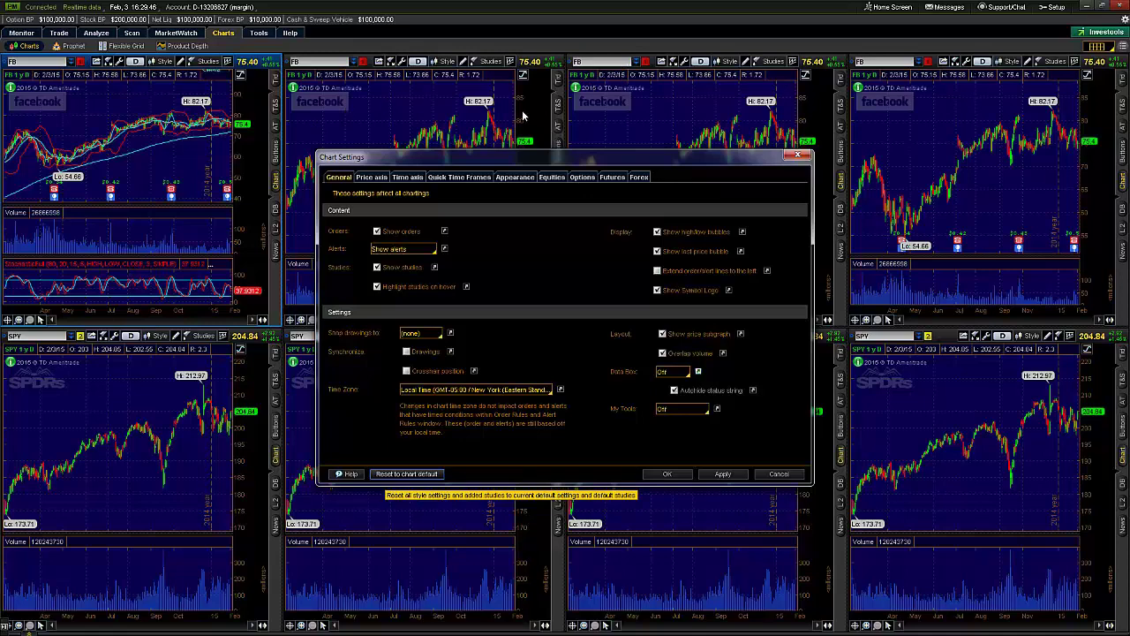
click(407, 177)
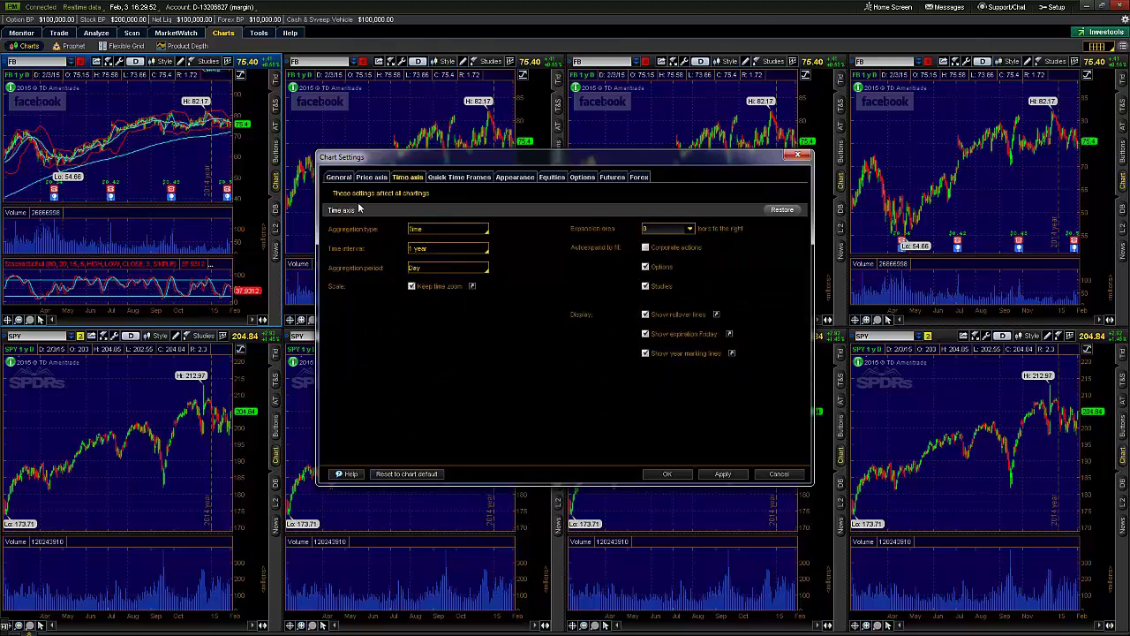
click(728, 478)
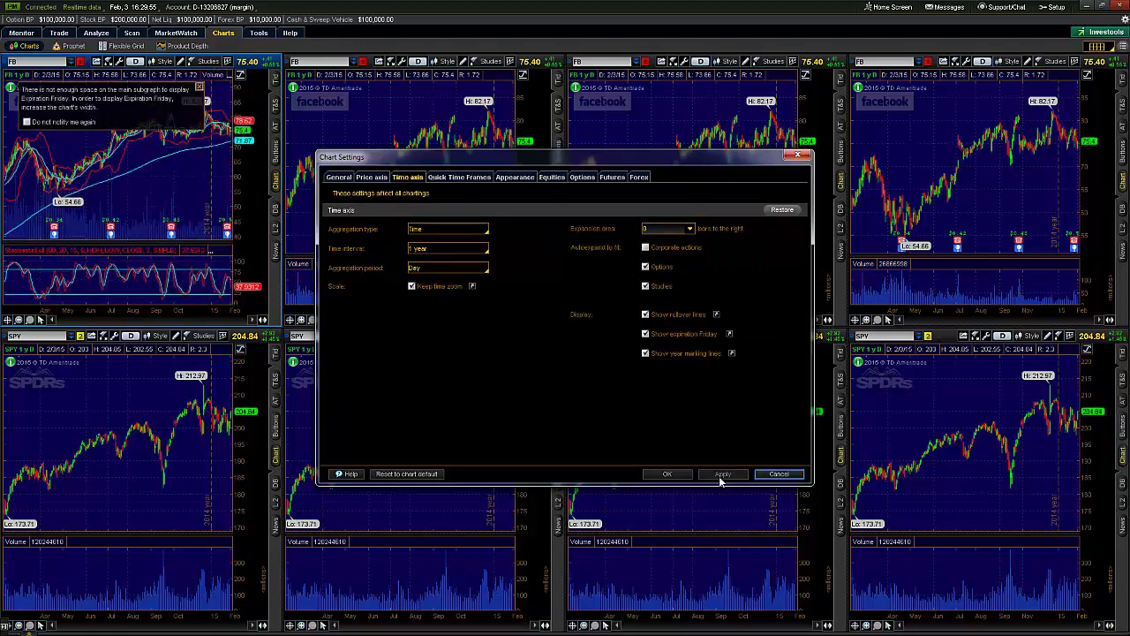
click(666, 475)
click(199, 89)
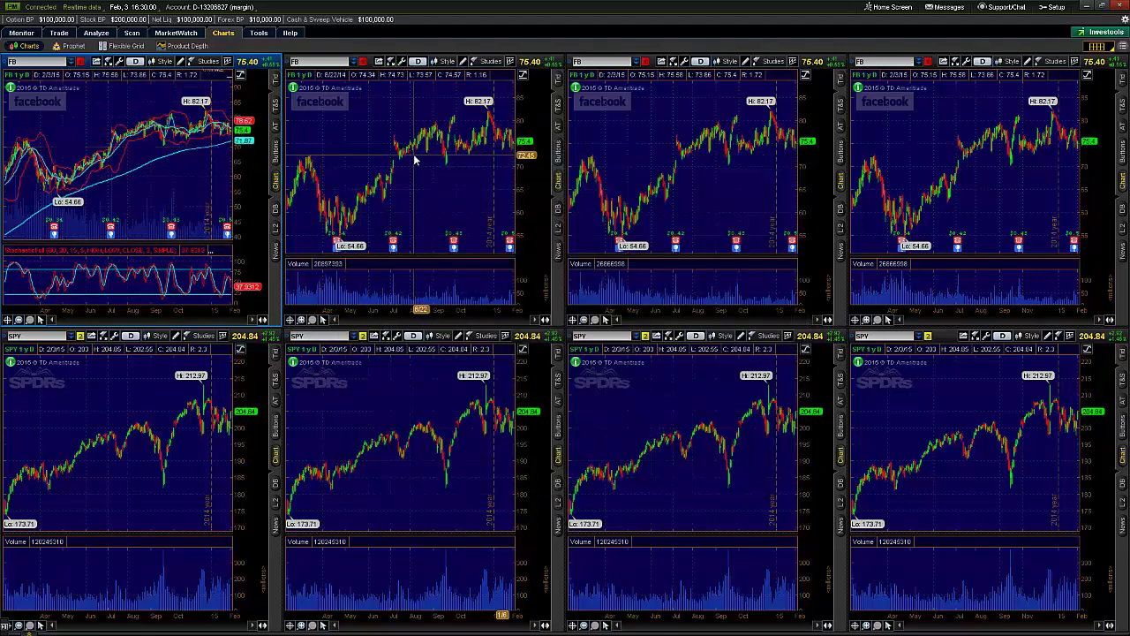
- Zoom the second FB chart in on the span from about August 22, 2014 to the latest bars
drag(415, 159, 516, 160)
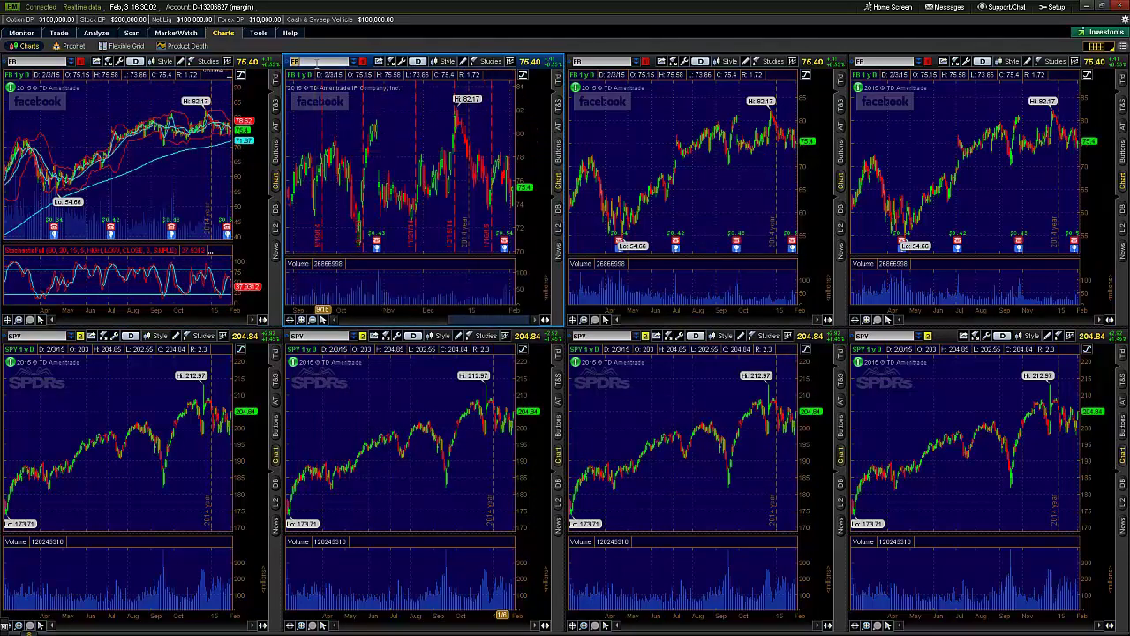
- Switch the linked FB charts to BAC and zoom the first chart in on mid-December 2014 to the latest bars
key(Return)
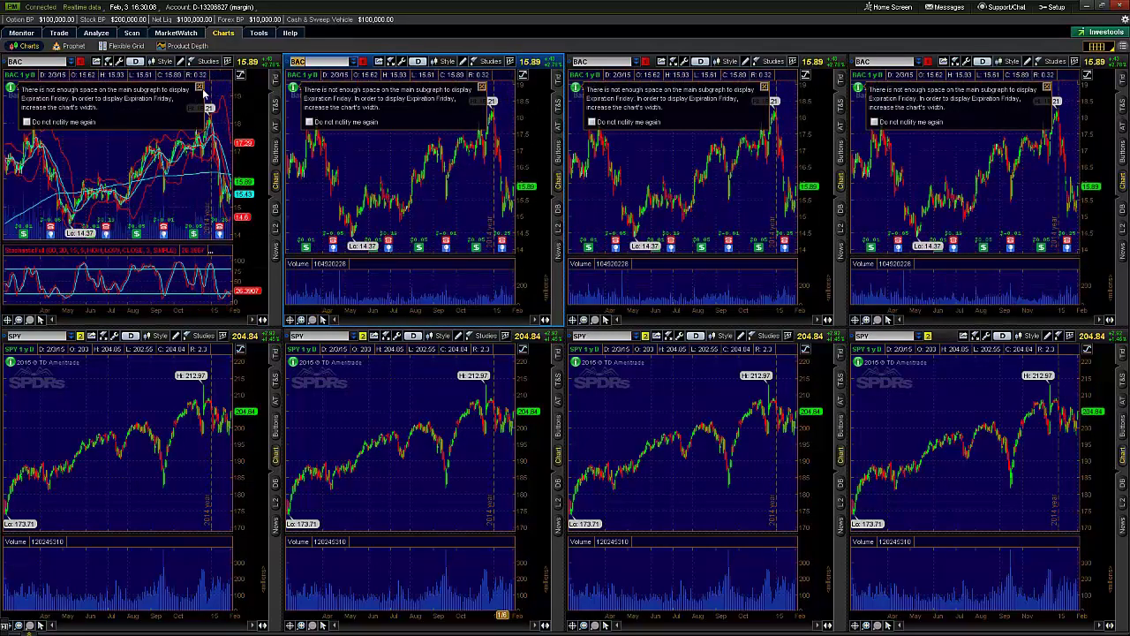
drag(181, 154, 231, 158)
drag(147, 169, 231, 170)
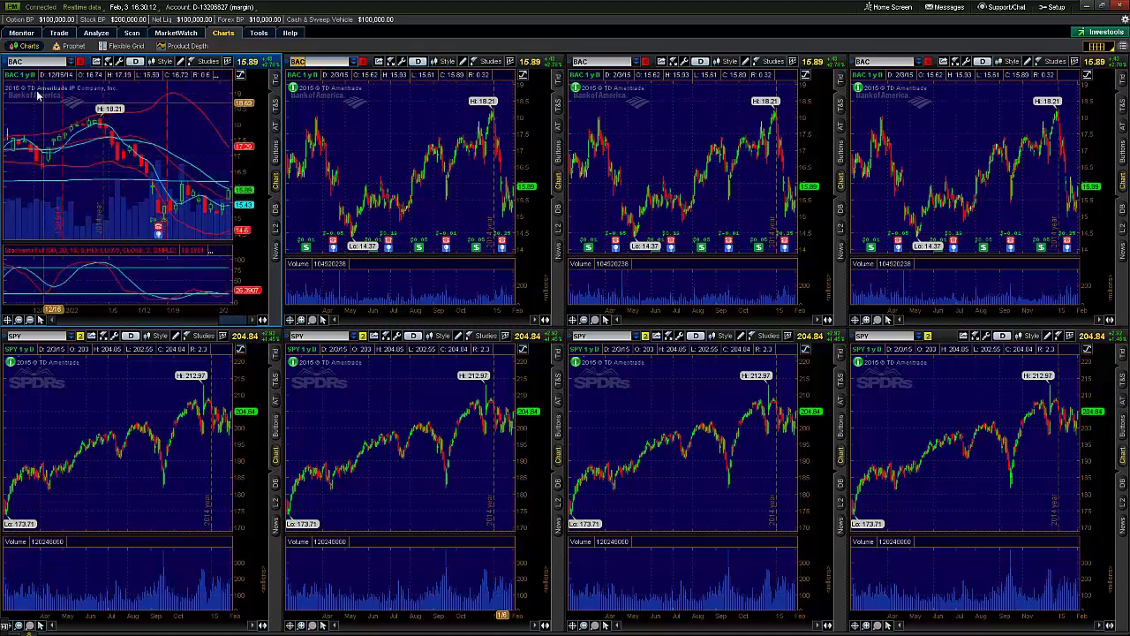
- Switch the linked BAC charts back to the FB symbol
click(35, 62)
text(FB)
key(Return)
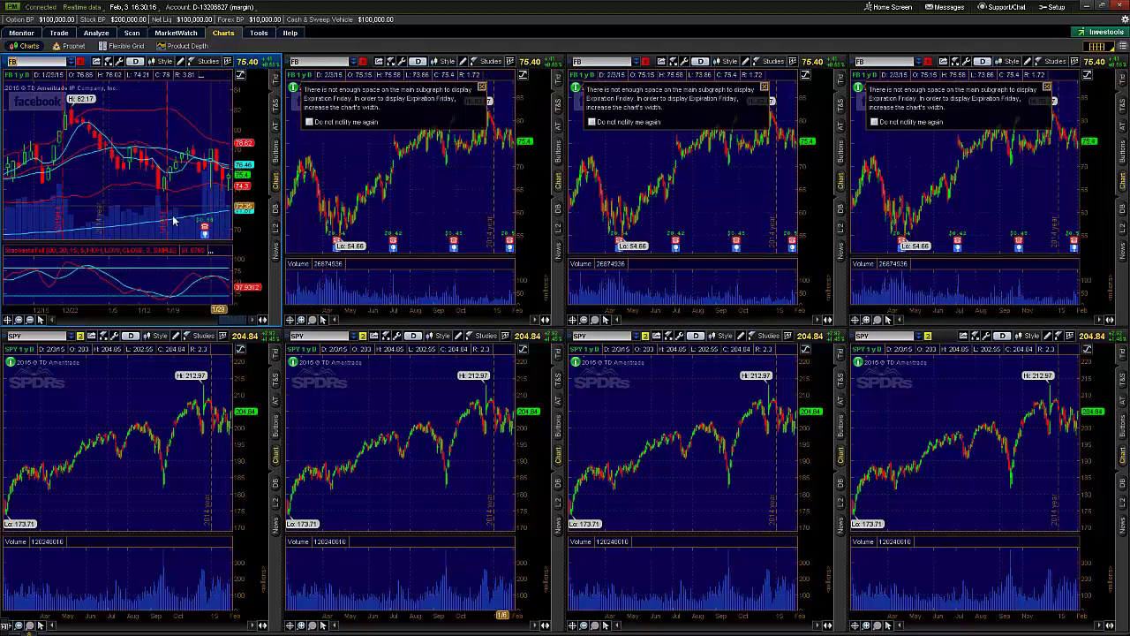
- Save the first FB chart's style with its patterns and study set as Rifle2, declining to replace the existing Rifle style
right_click(120, 196)
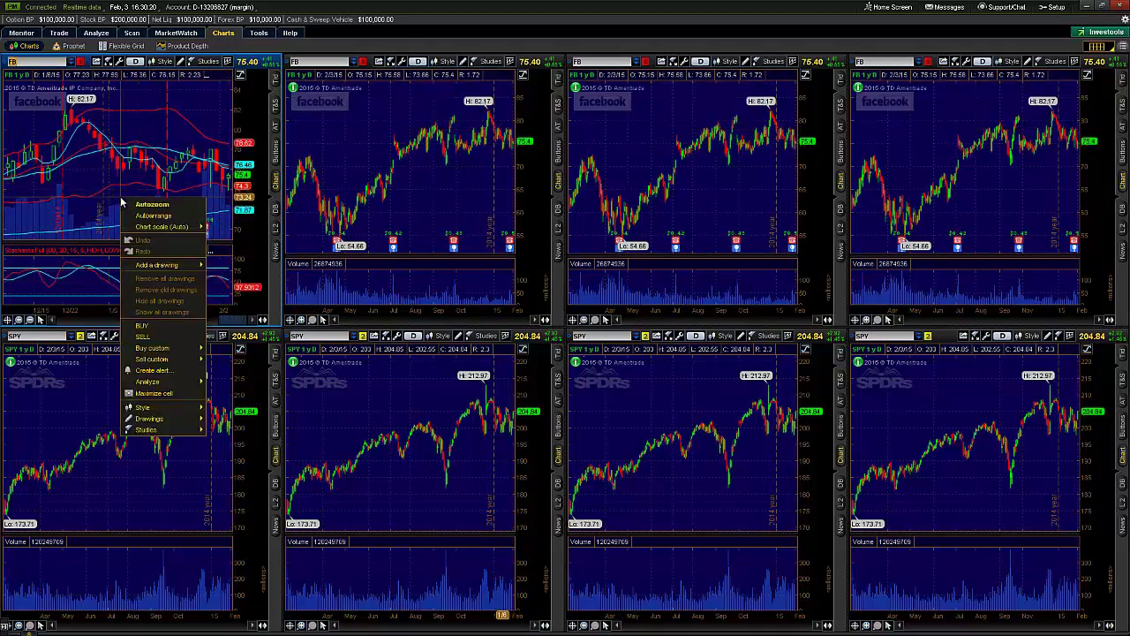
mouse_move(170, 402)
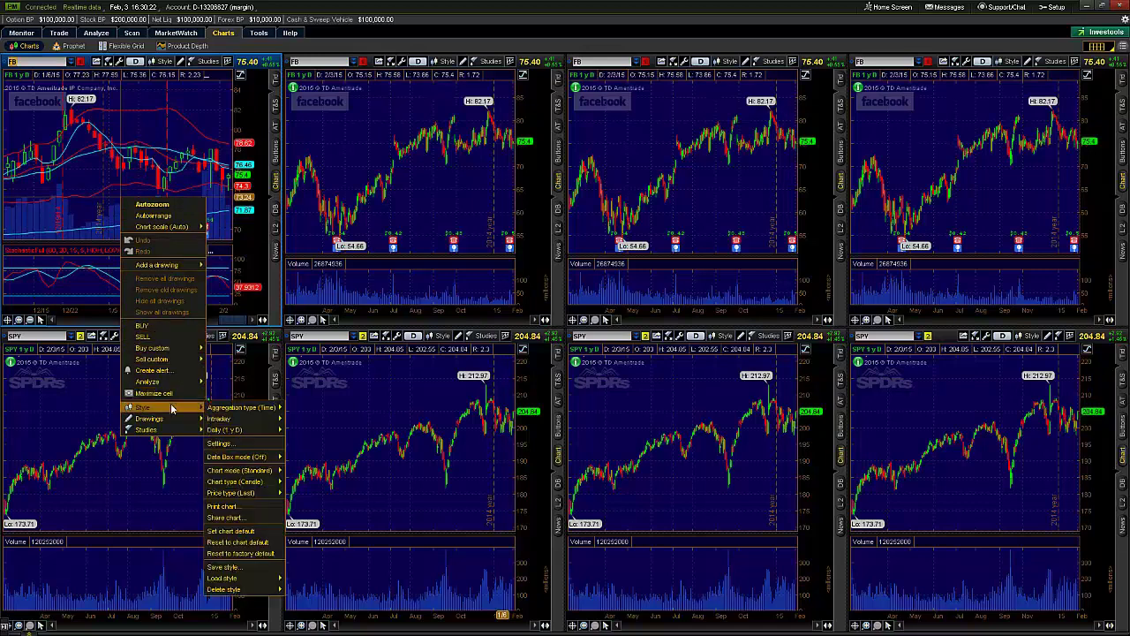
click(241, 565)
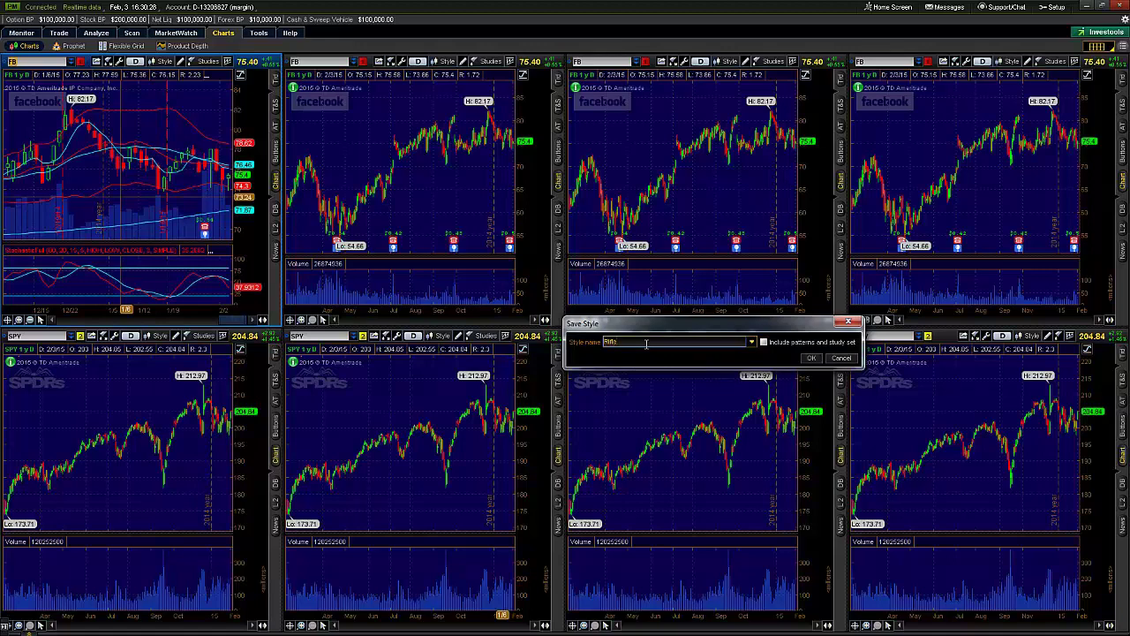
click(765, 343)
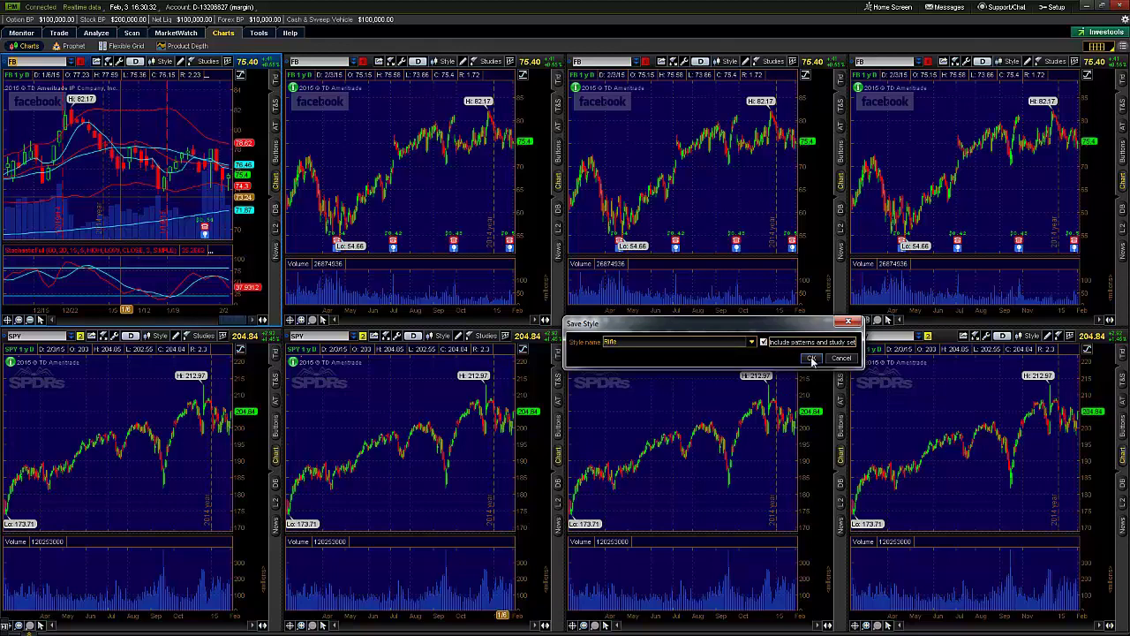
click(810, 358)
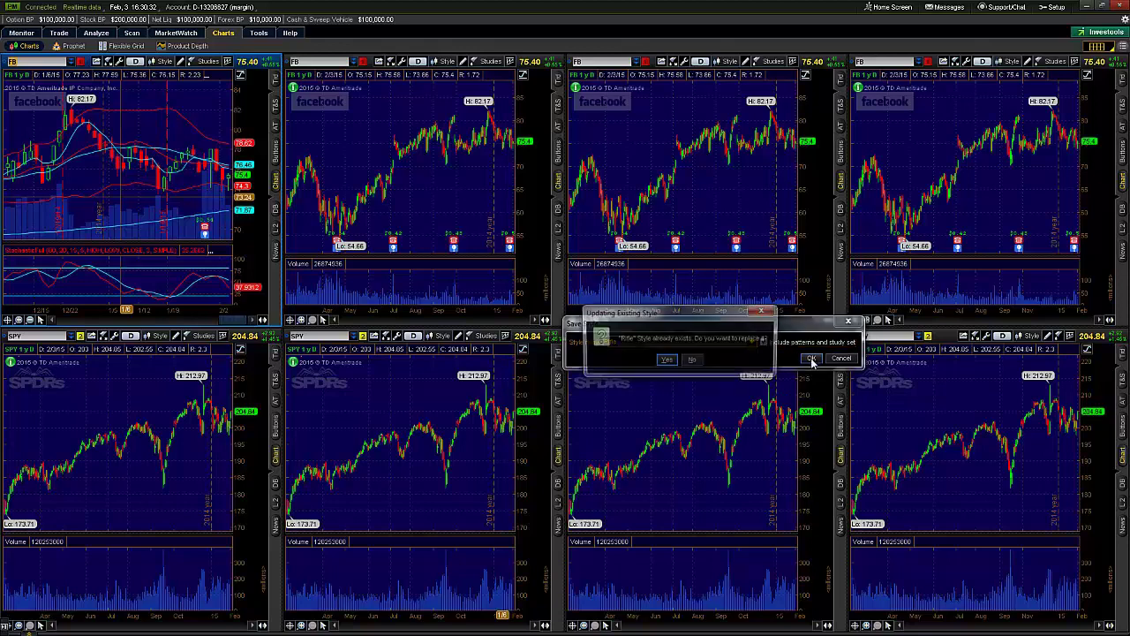
click(692, 360)
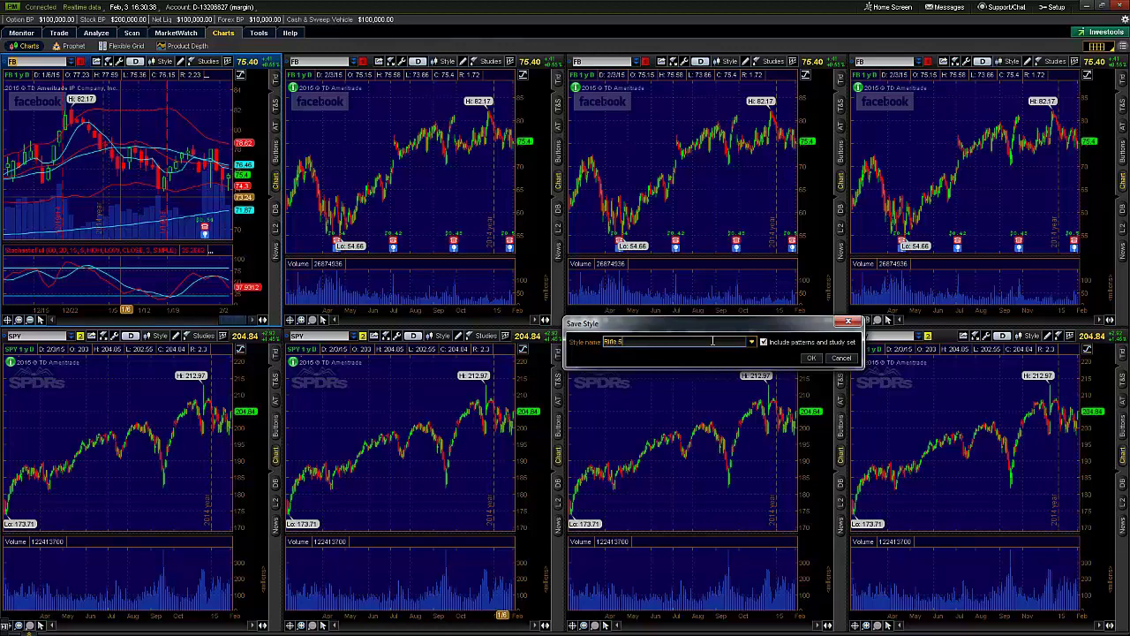
click(810, 360)
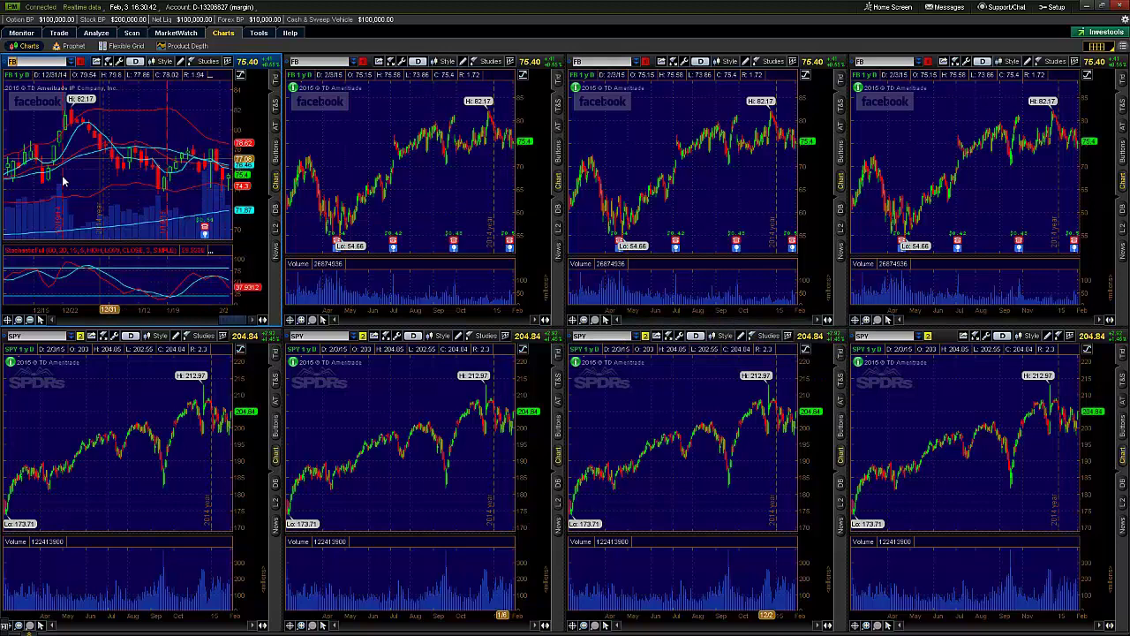
- Load the saved Rifle style onto the second FB chart
right_click(415, 192)
click(399, 182)
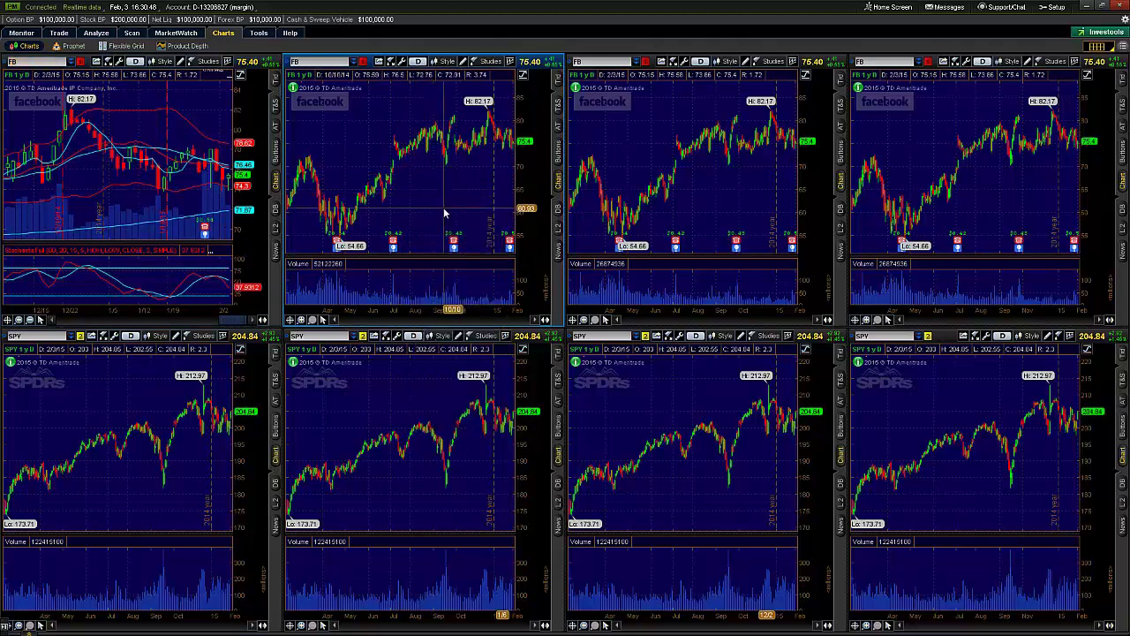
right_click(432, 204)
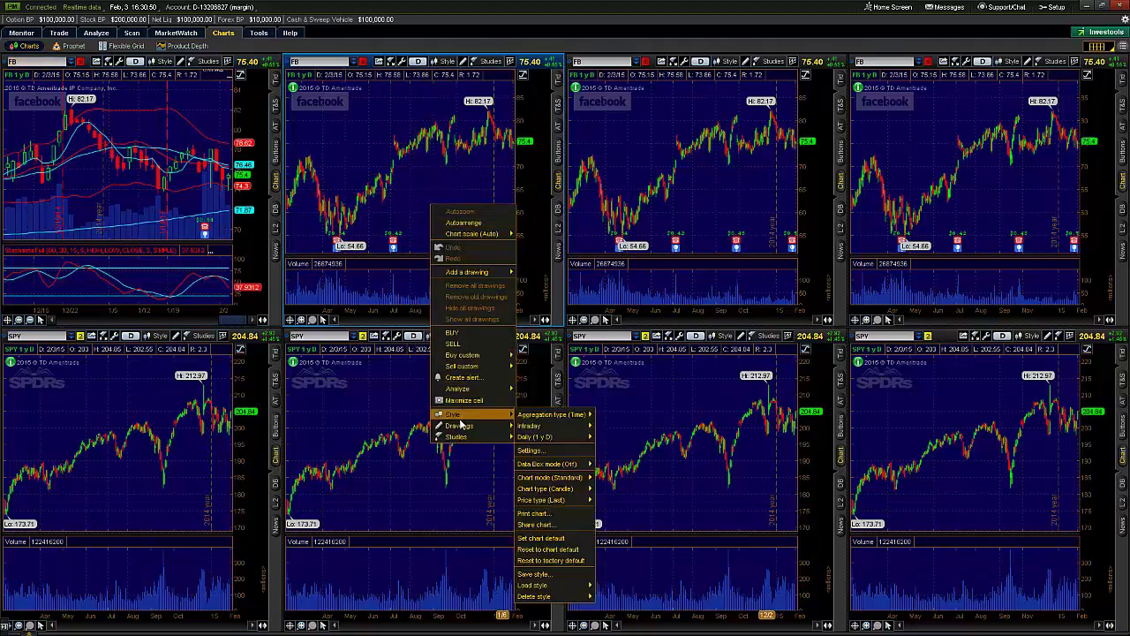
mouse_move(510, 410)
mouse_move(566, 585)
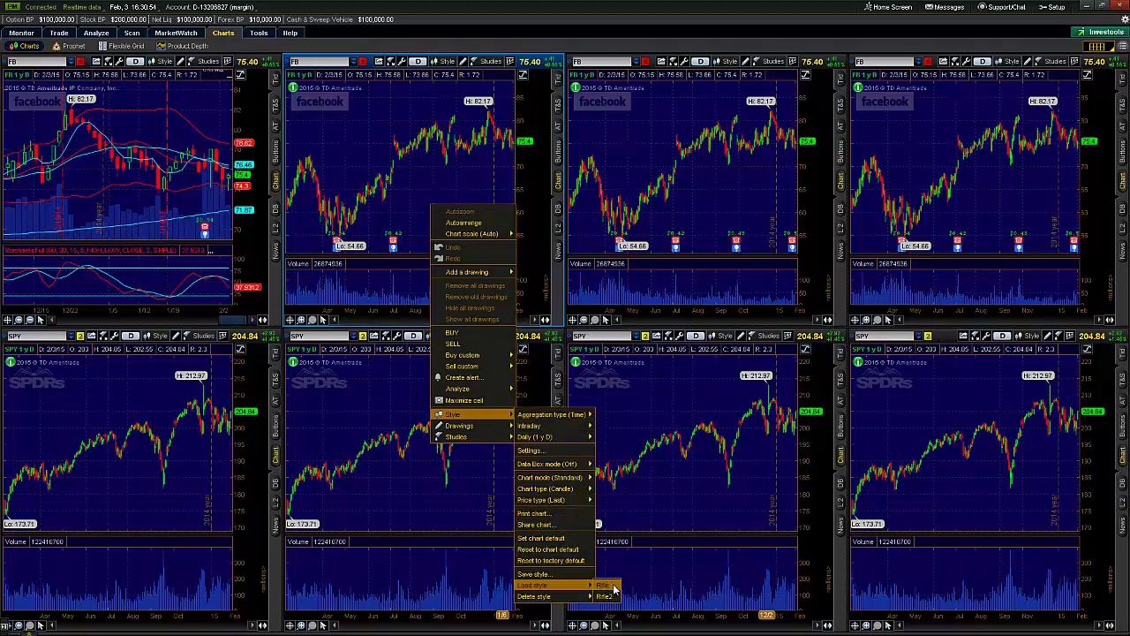
click(614, 586)
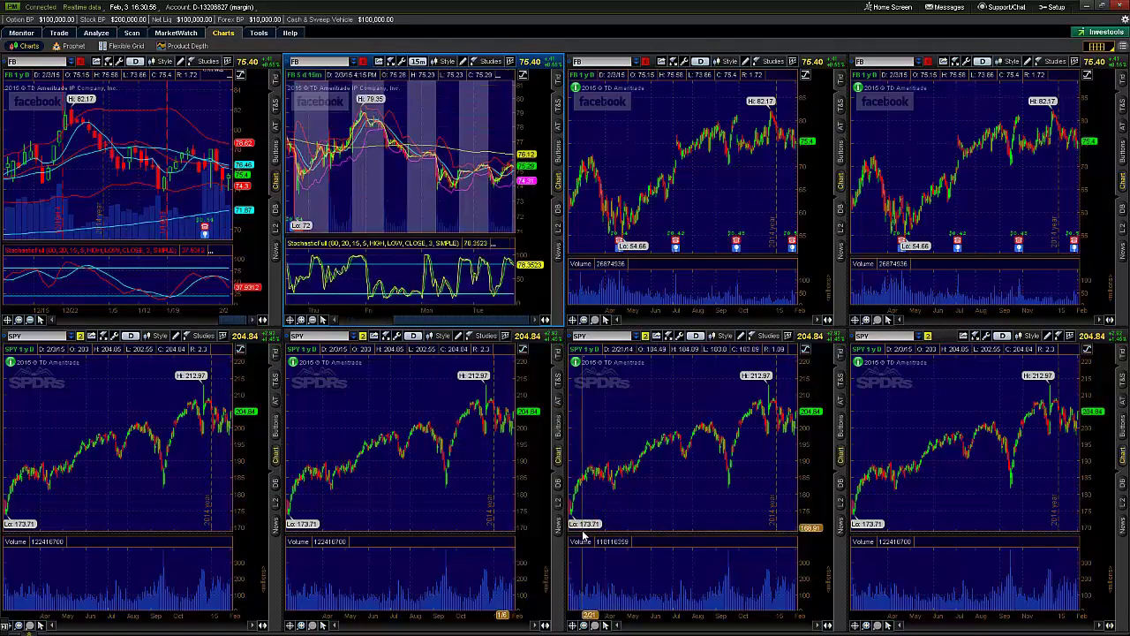
- Load the Rifle style onto the third and fourth FB charts
right_click(708, 212)
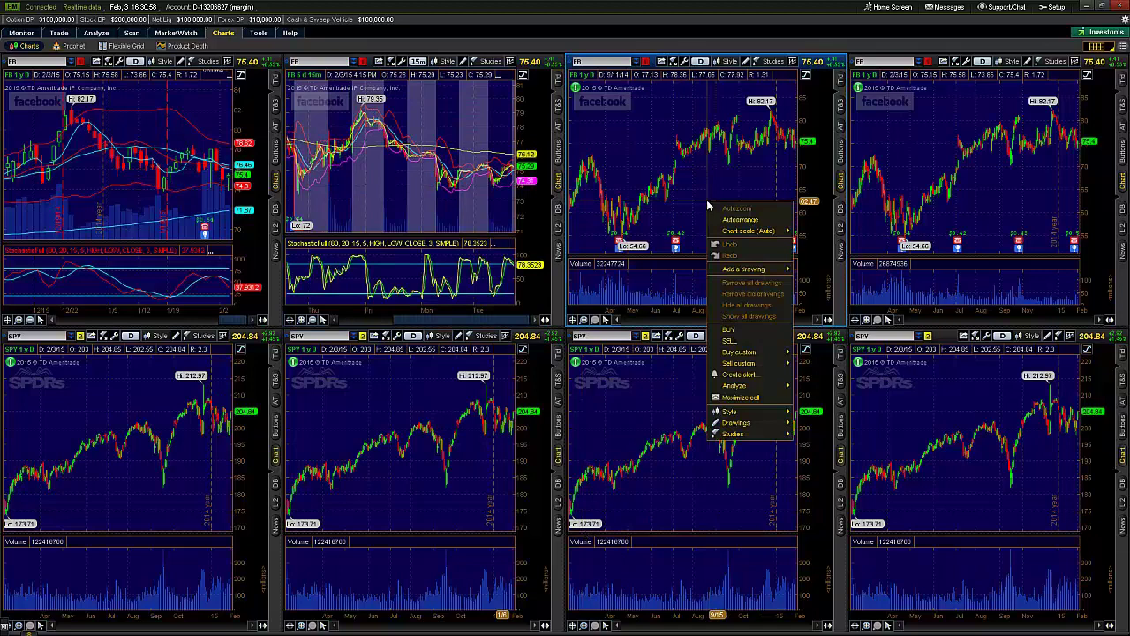
mouse_move(767, 412)
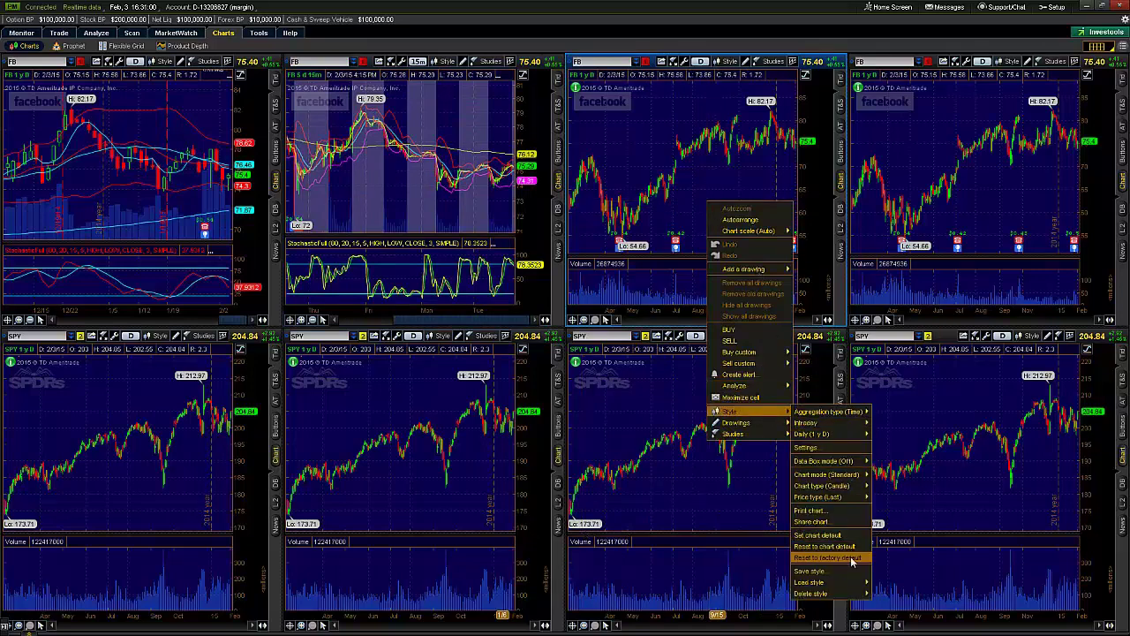
click(886, 584)
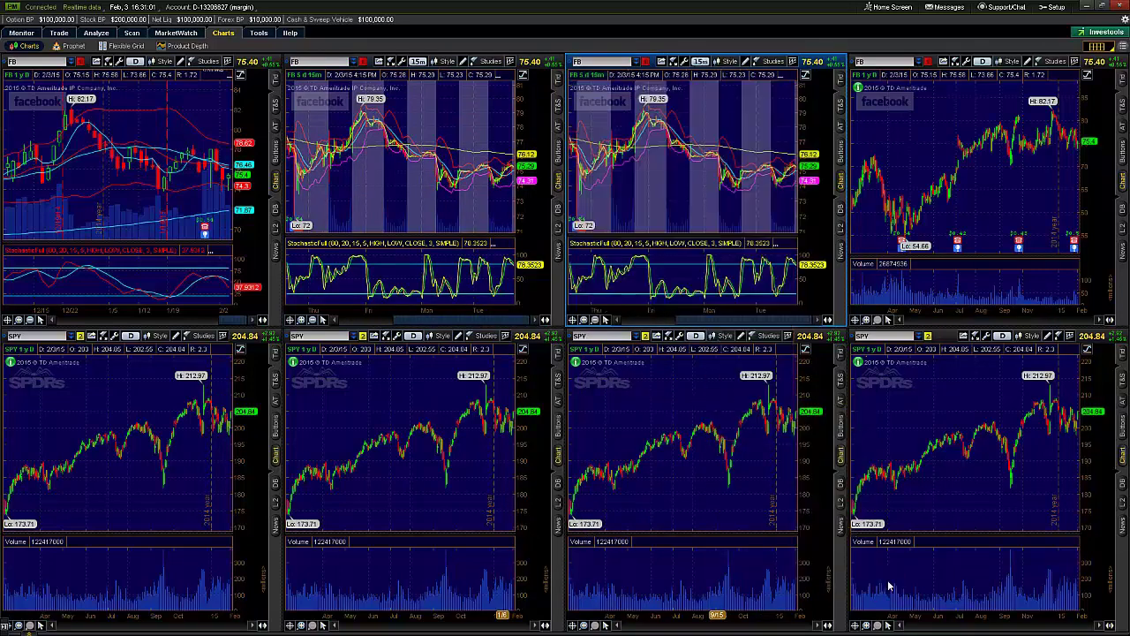
right_click(899, 146)
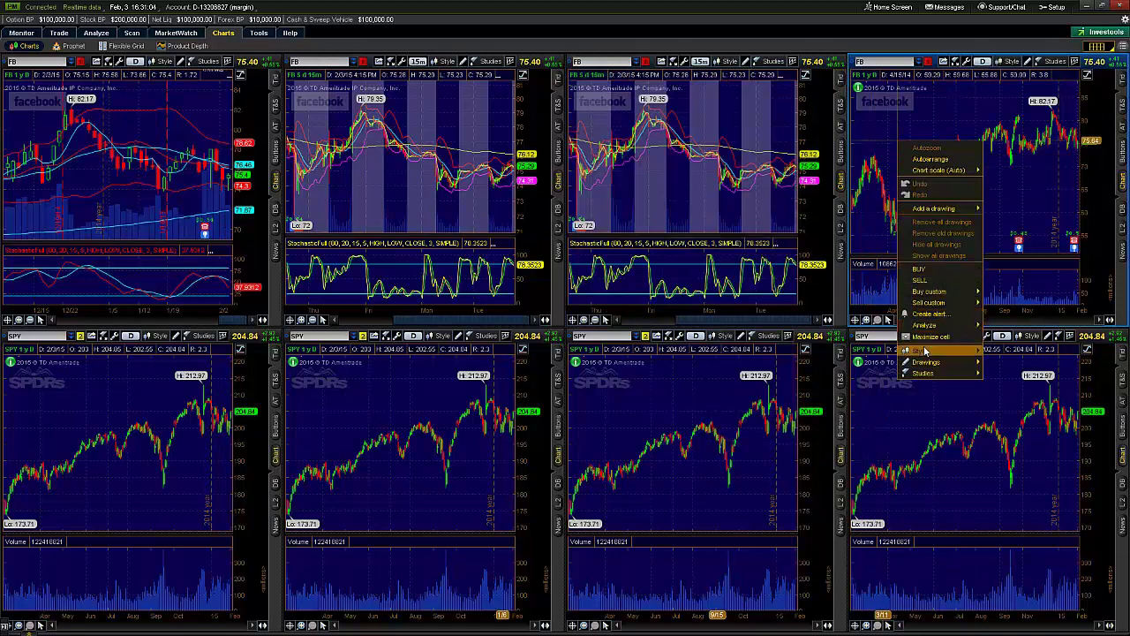
mouse_move(962, 348)
mouse_move(1038, 525)
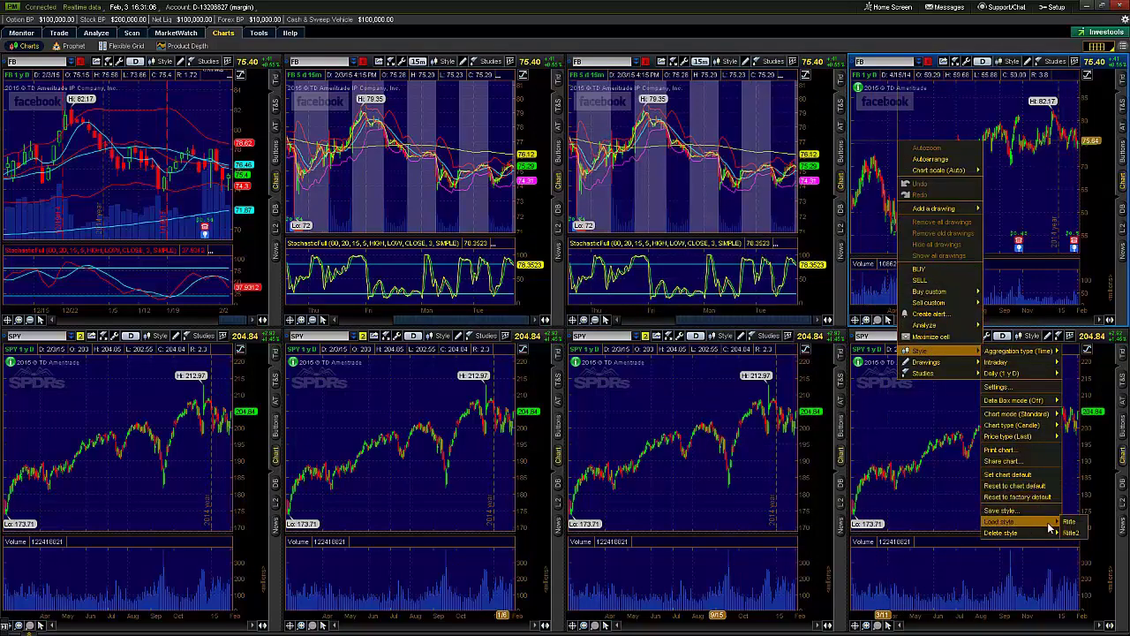
click(1076, 527)
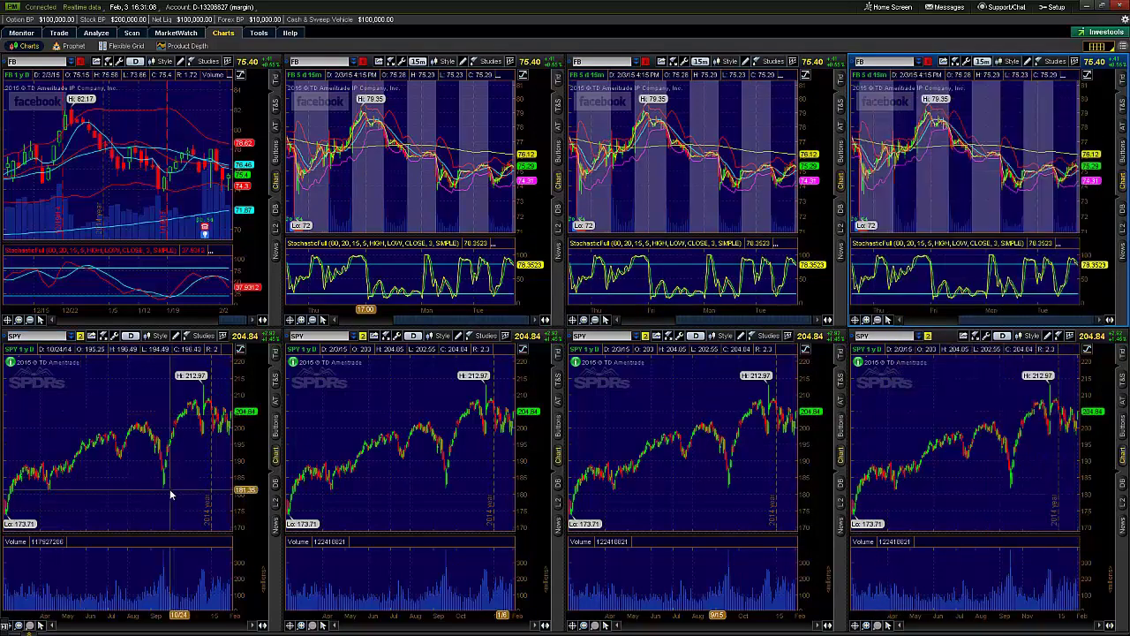
- Load the Rifle style onto the first and second SPY charts
right_click(115, 494)
mouse_move(156, 607)
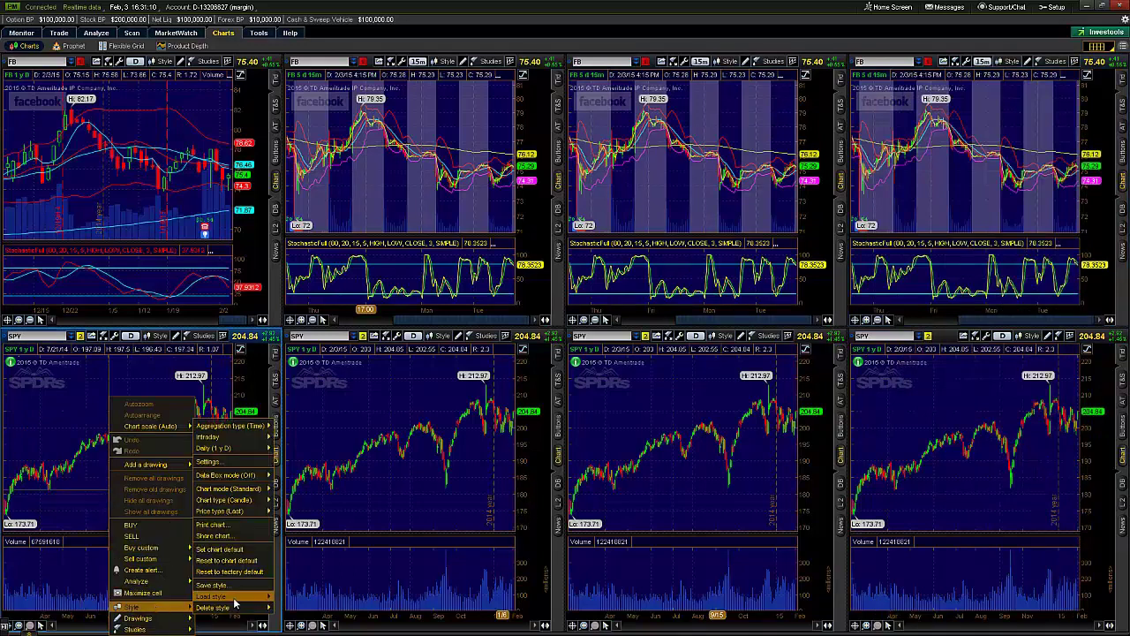
mouse_move(234, 599)
click(285, 599)
right_click(350, 468)
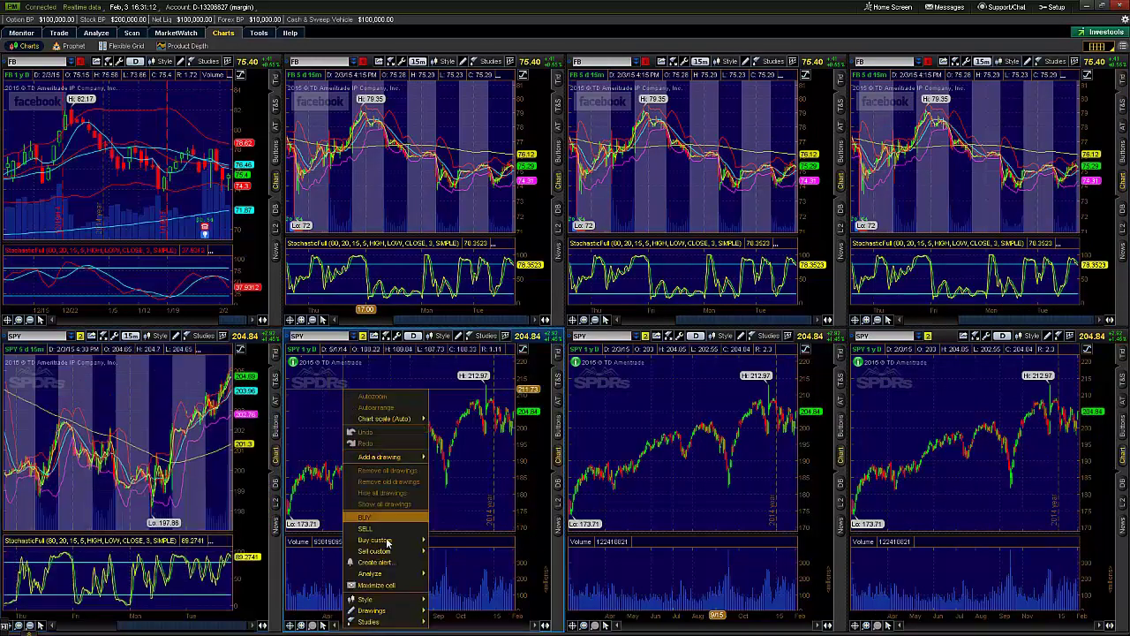
mouse_move(385, 602)
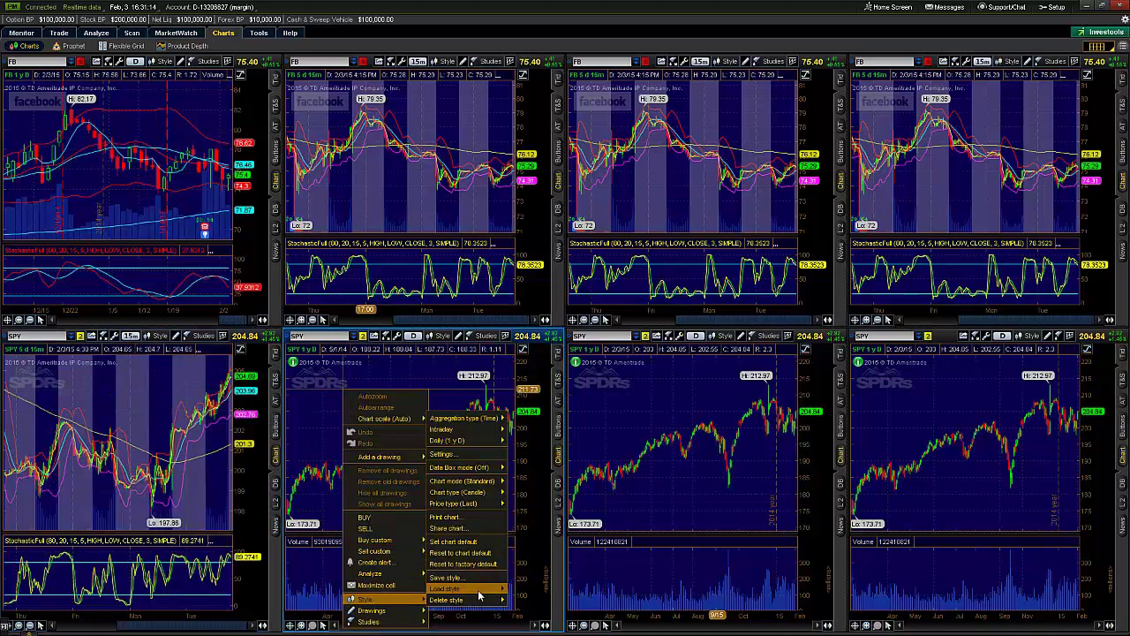
mouse_move(481, 590)
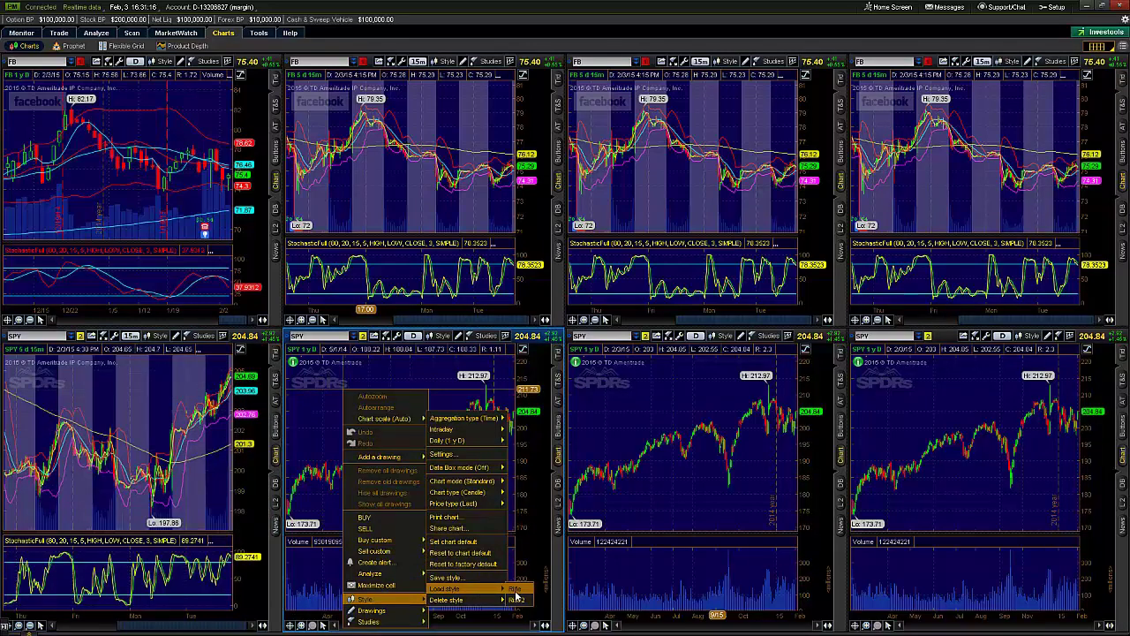
click(515, 588)
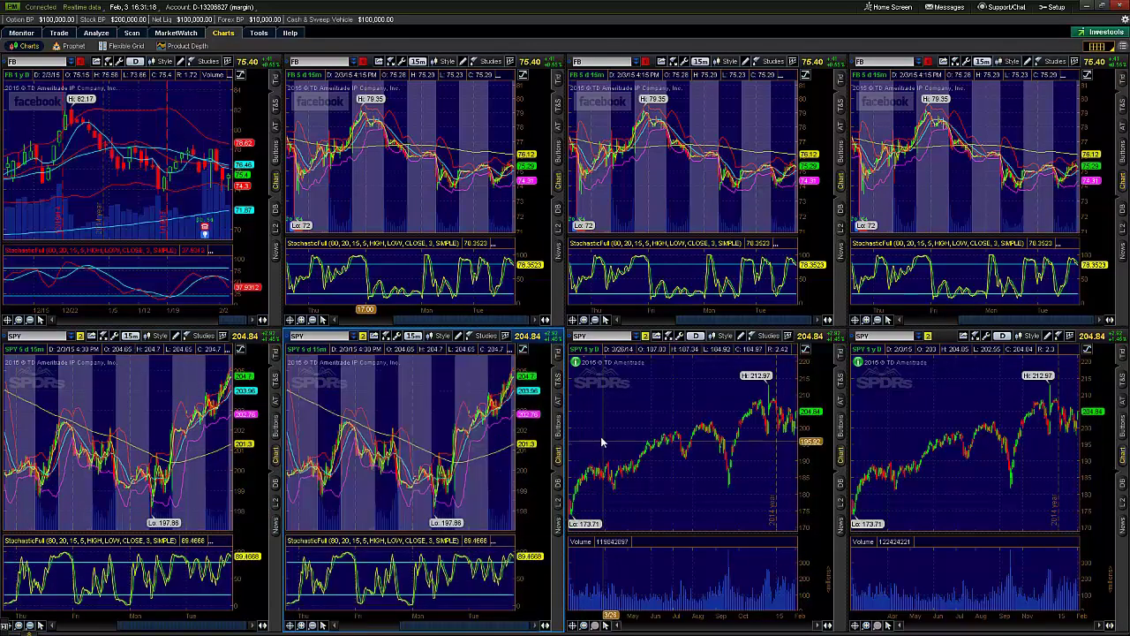
- Load the Rifle style onto the third and fourth SPY charts
right_click(598, 396)
mouse_move(637, 607)
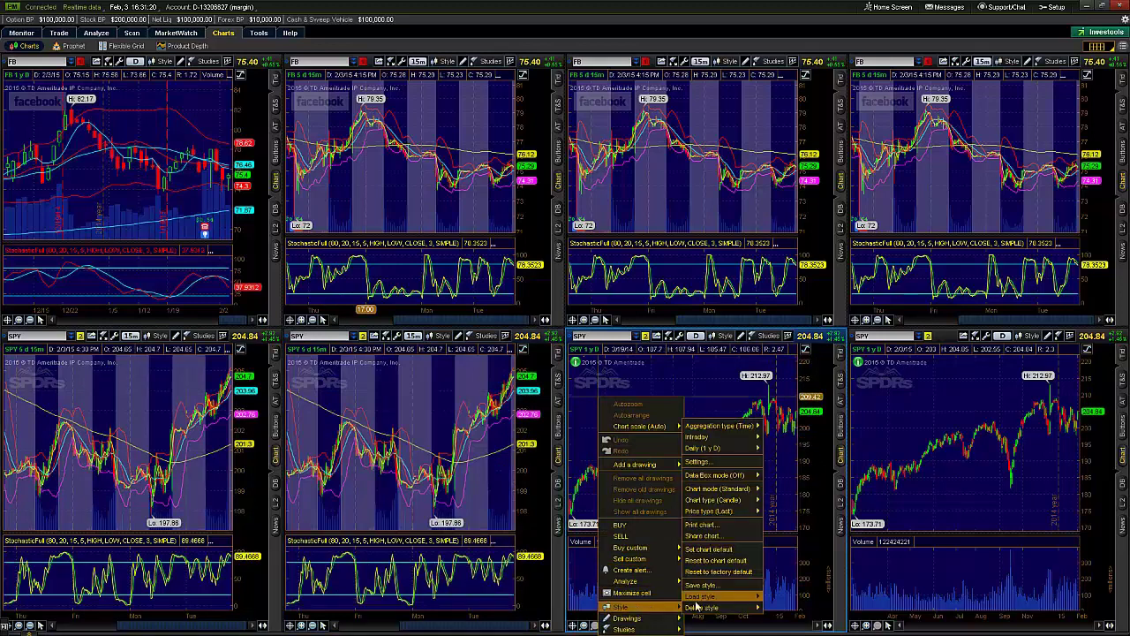
mouse_move(724, 597)
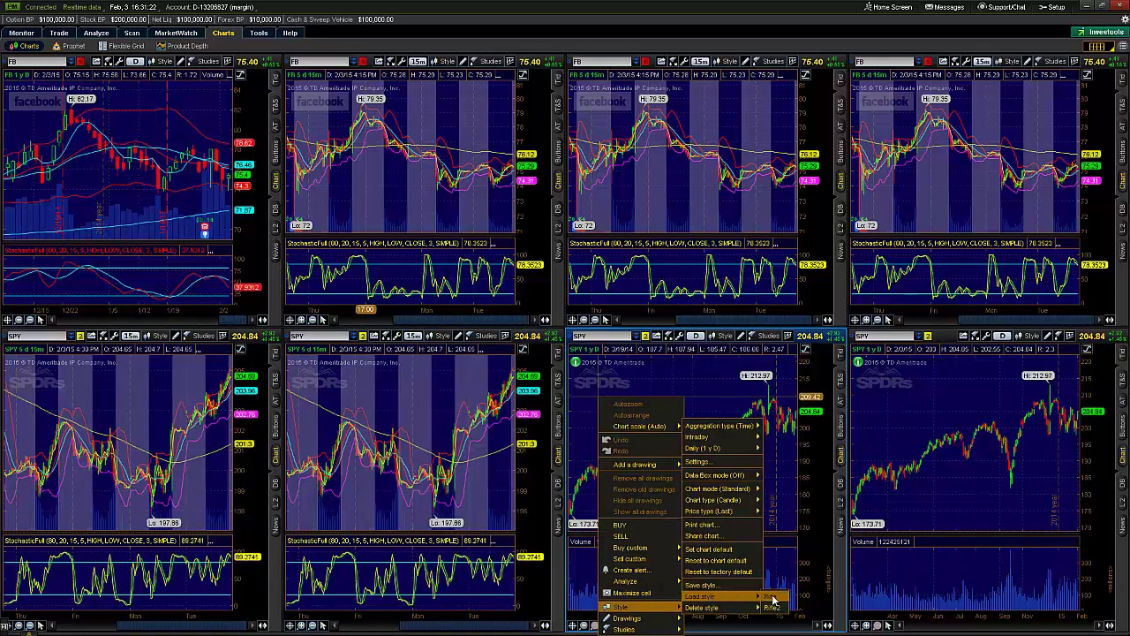
click(774, 599)
right_click(920, 386)
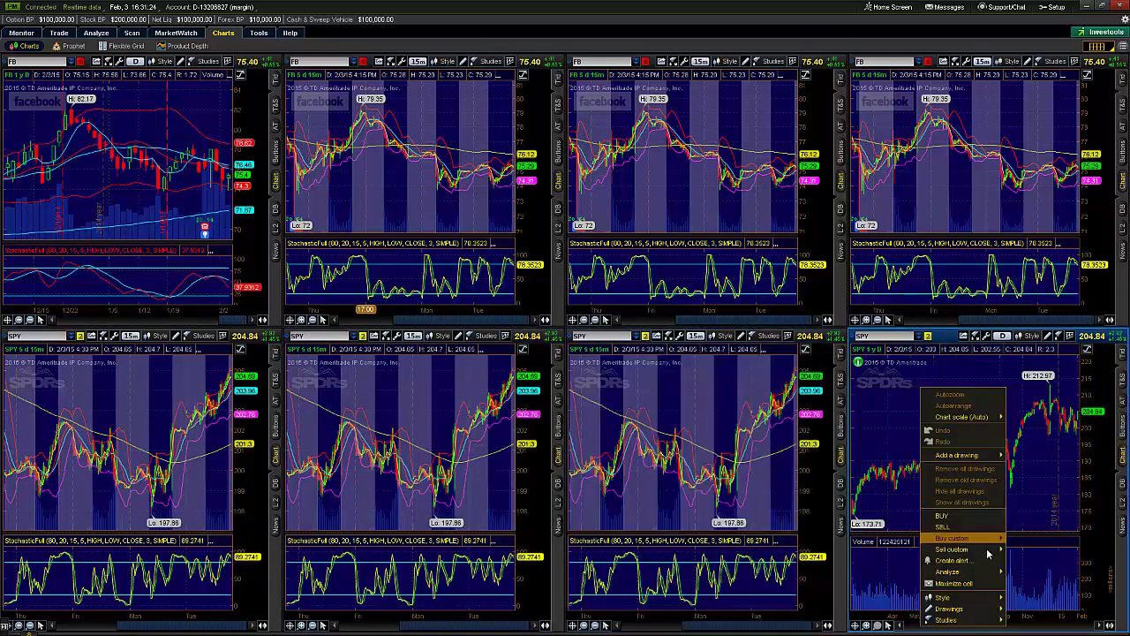
mouse_move(979, 600)
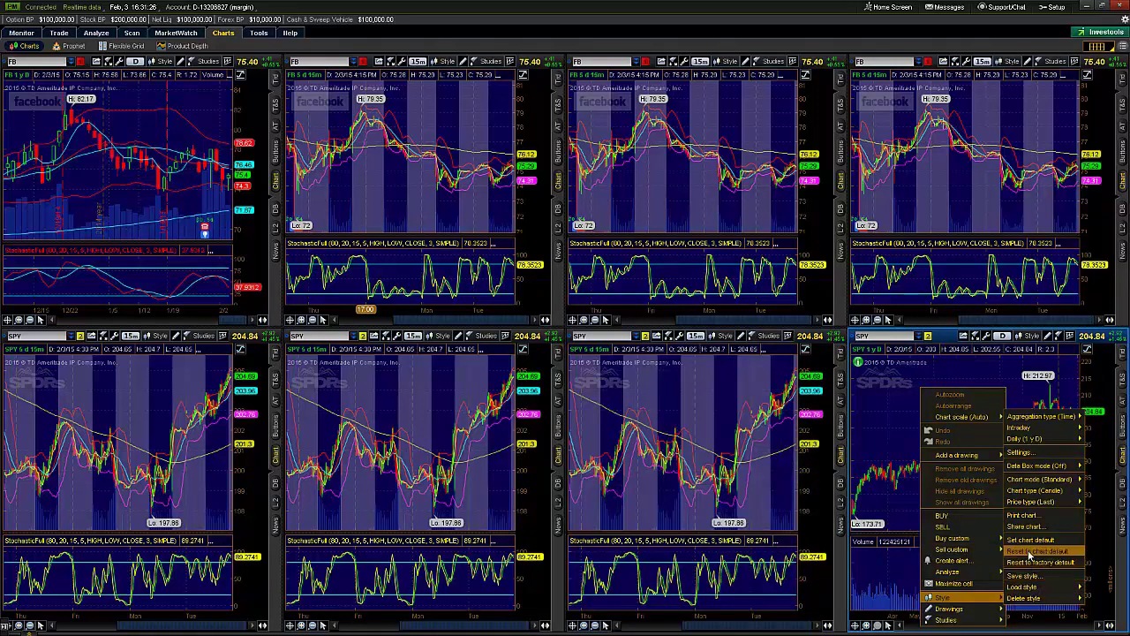
mouse_move(1038, 588)
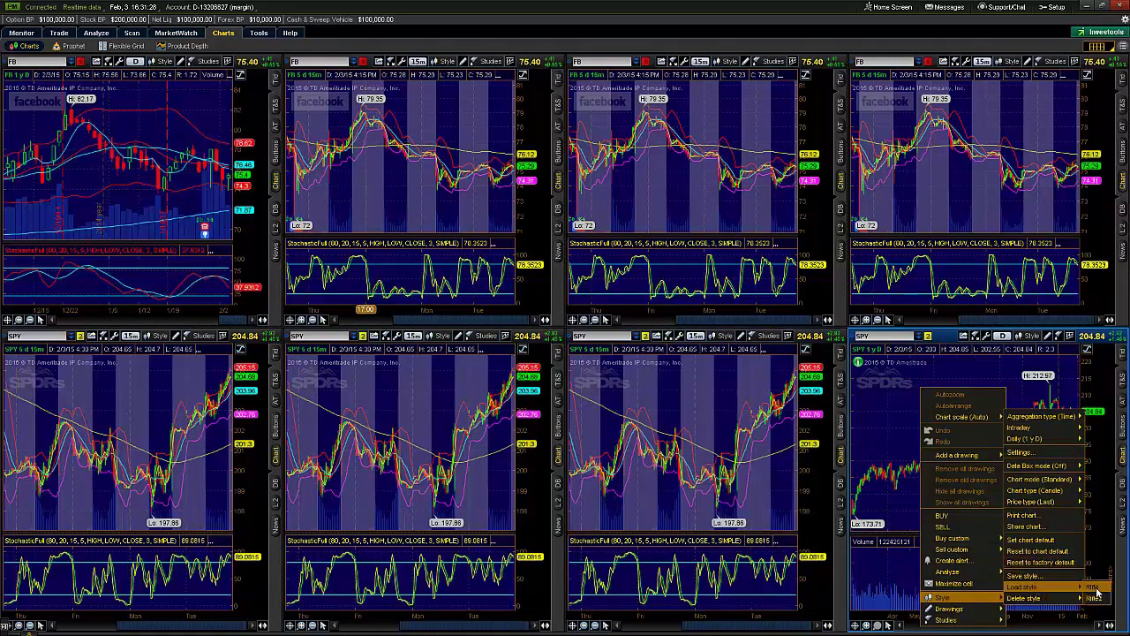
click(1095, 597)
- Zoom the second FB chart in to individual 15-minute candles and move it to the latest bars, ending at about 16:30
scroll(444, 159, up, 3)
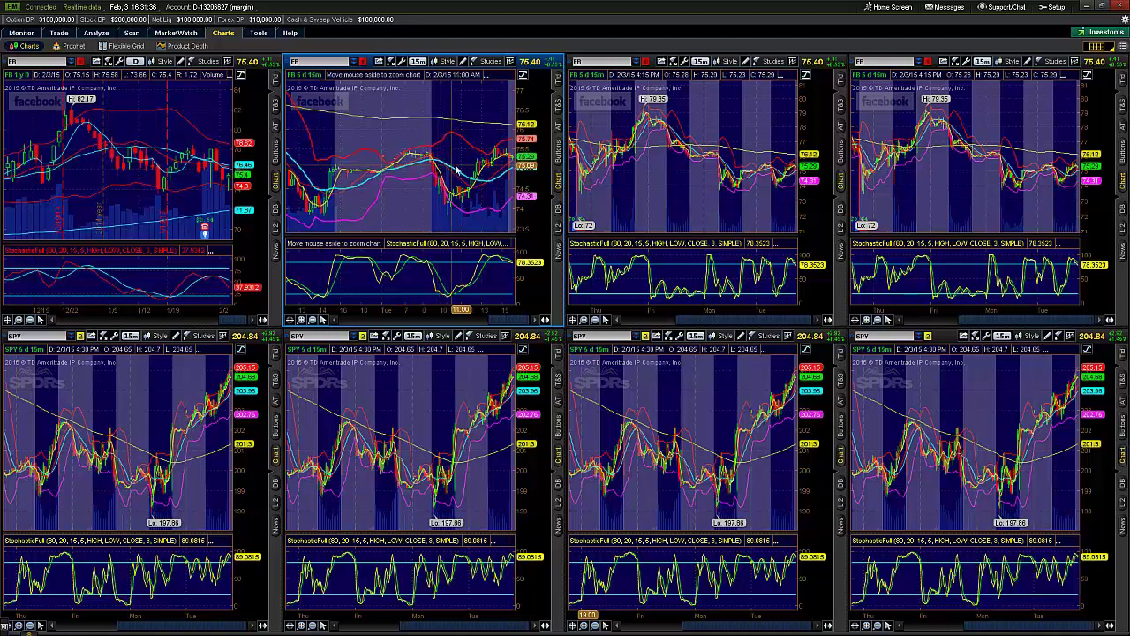
drag(457, 170, 518, 174)
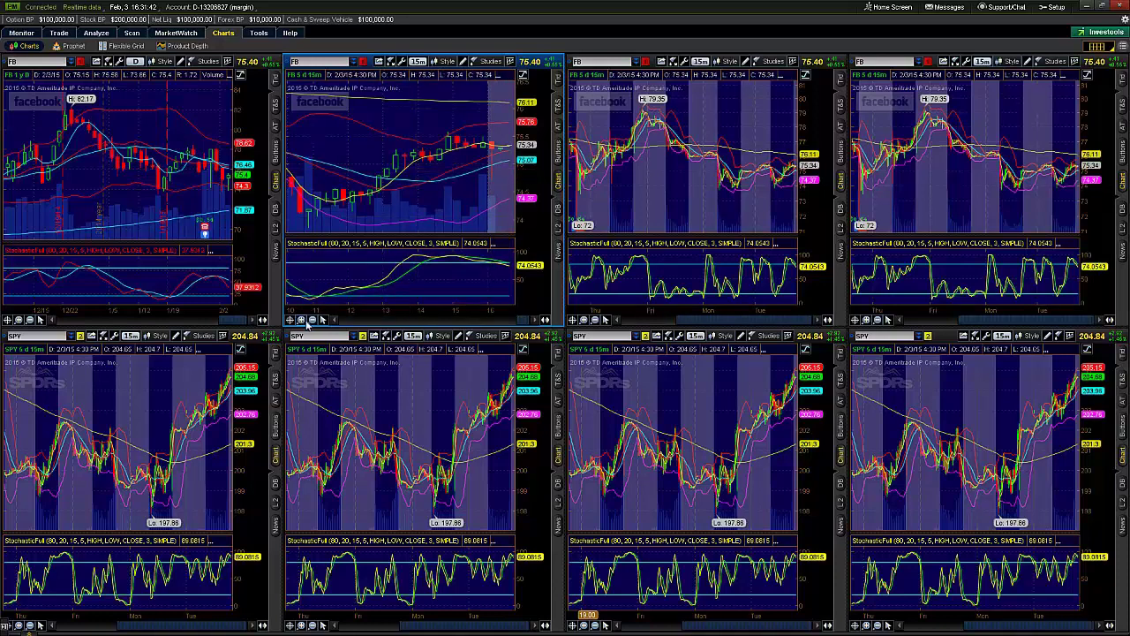
click(312, 321)
click(302, 322)
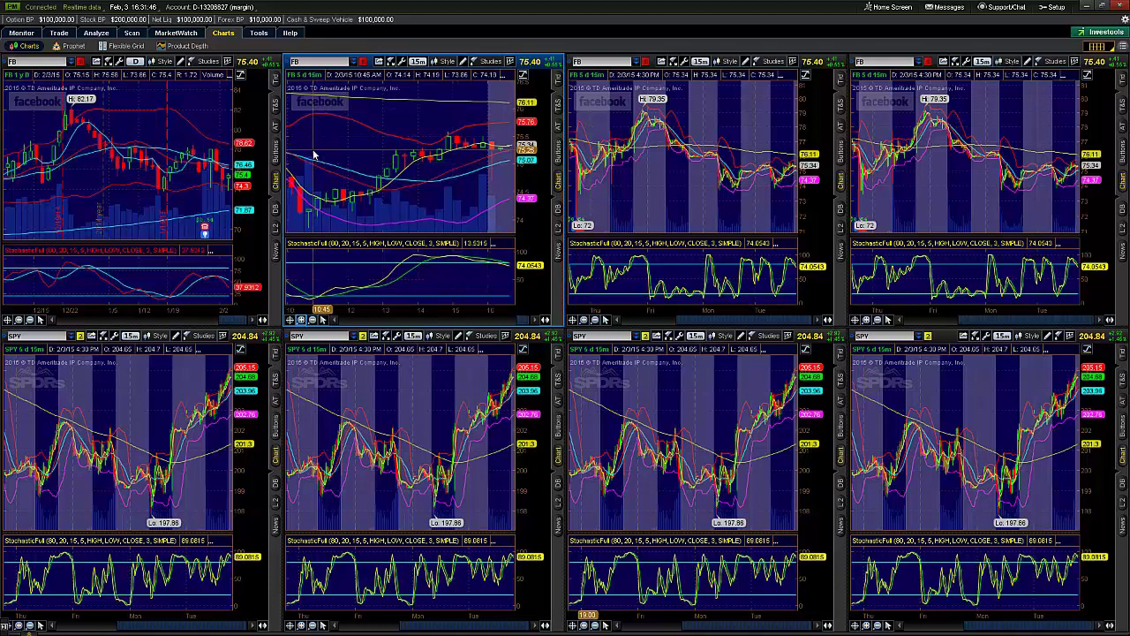
drag(313, 151, 423, 171)
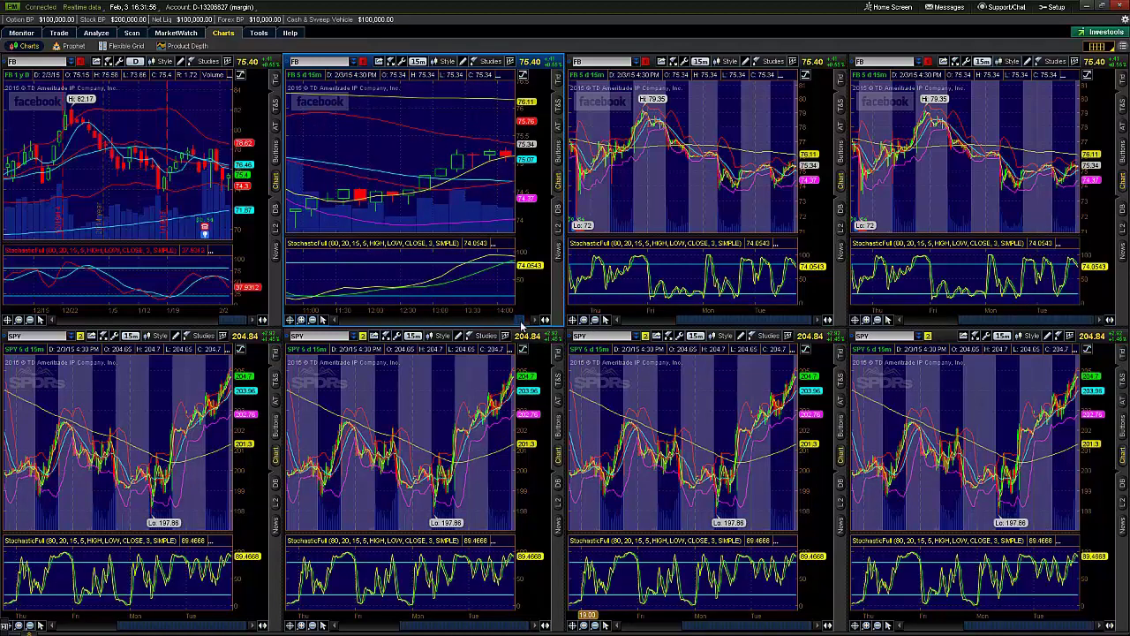
scroll(522, 325, down, 3)
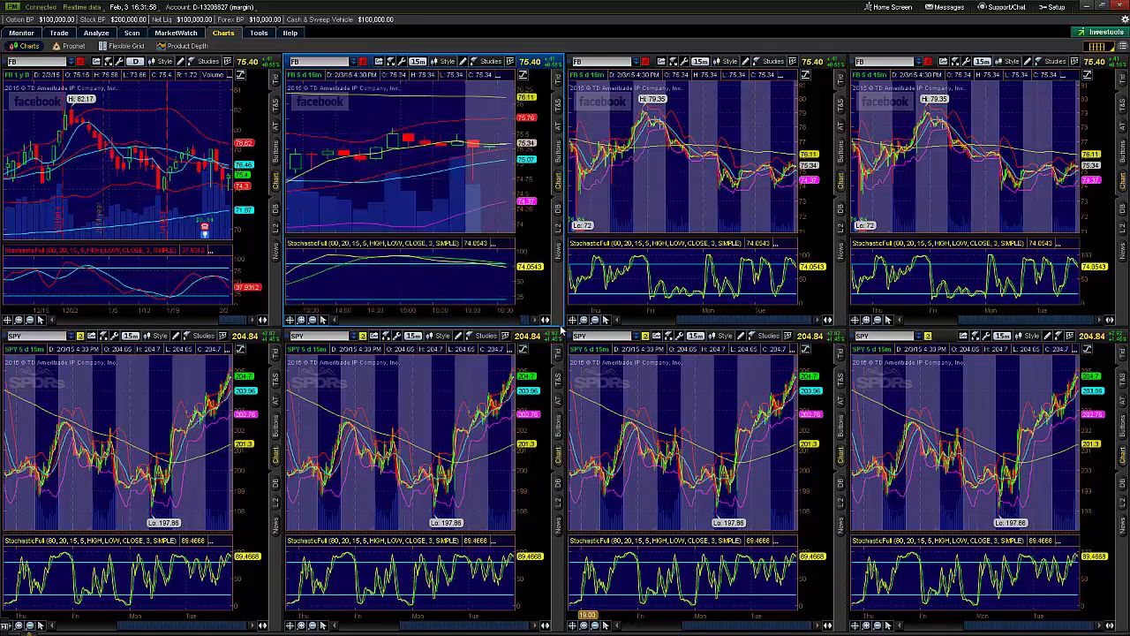
- Zoom the third and fourth FB charts and the first and second SPY charts in to the latest 15-minute candles
drag(719, 167, 663, 176)
drag(1085, 177, 1007, 192)
drag(232, 446, 165, 433)
drag(330, 471, 429, 442)
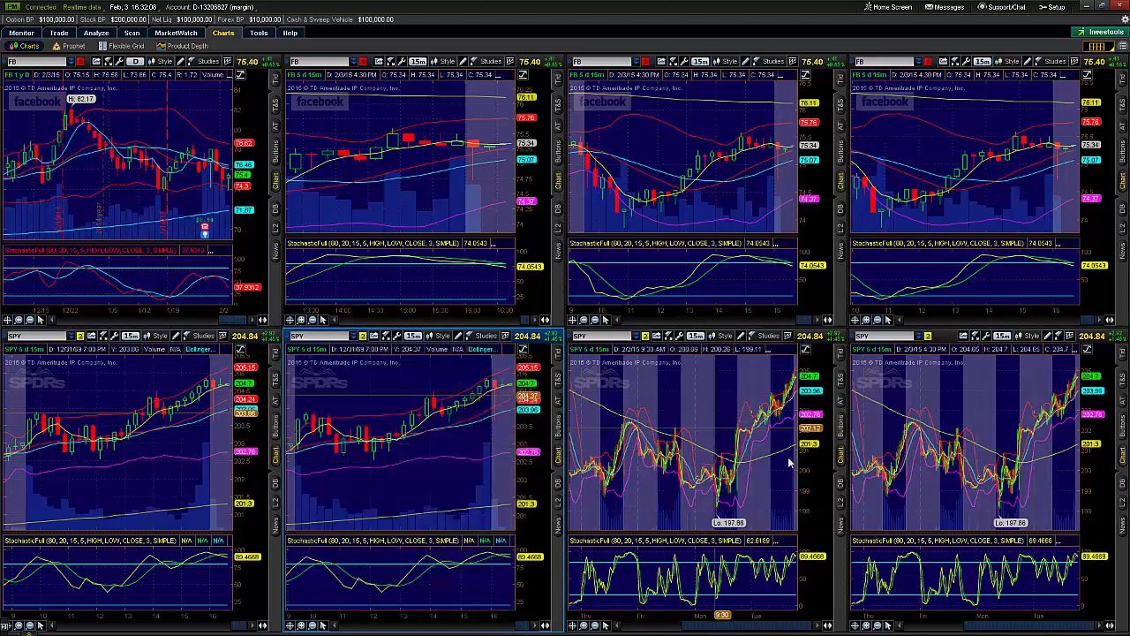
- Zoom the third and fourth SPY charts in to the latest candles, and zoom the second FB chart out to match its neighbours
drag(791, 462, 699, 462)
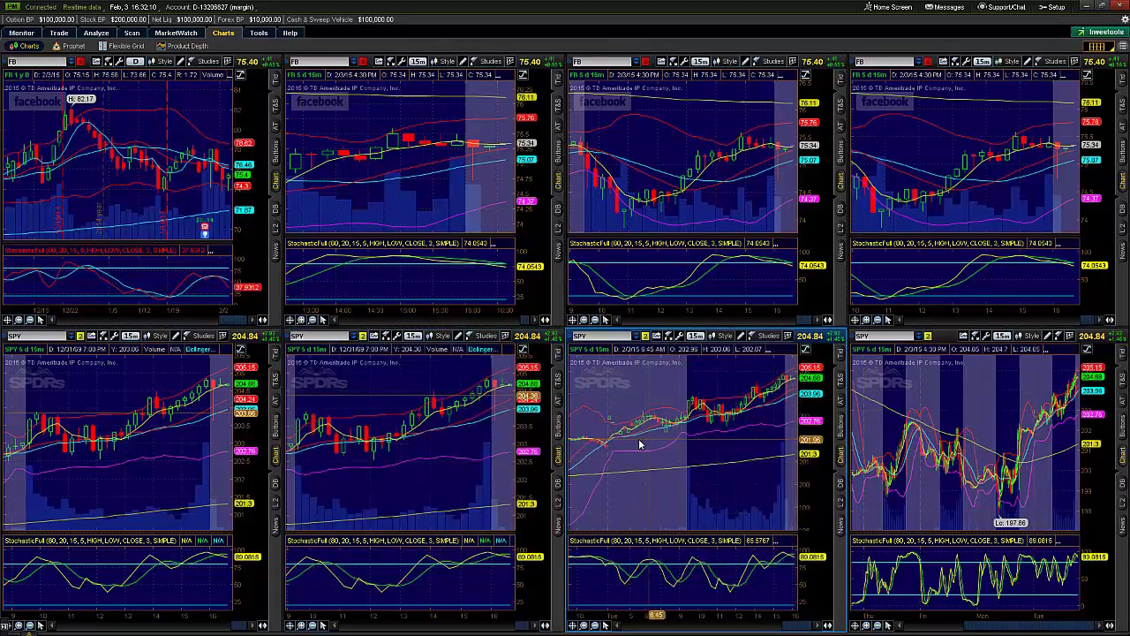
drag(642, 444, 609, 446)
drag(1050, 465, 920, 465)
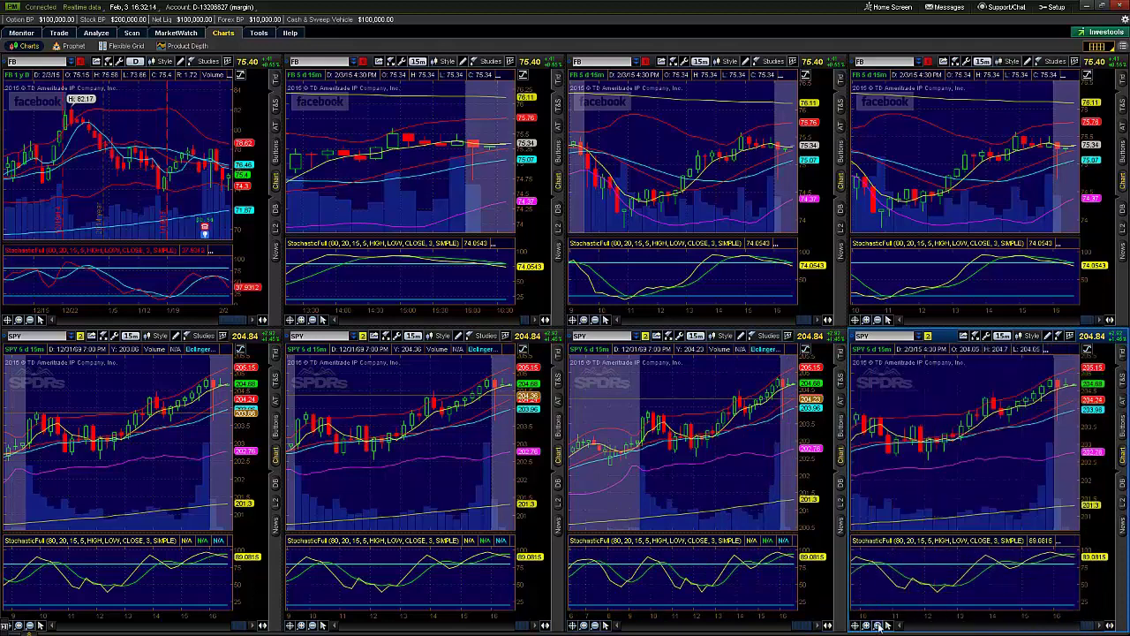
click(879, 625)
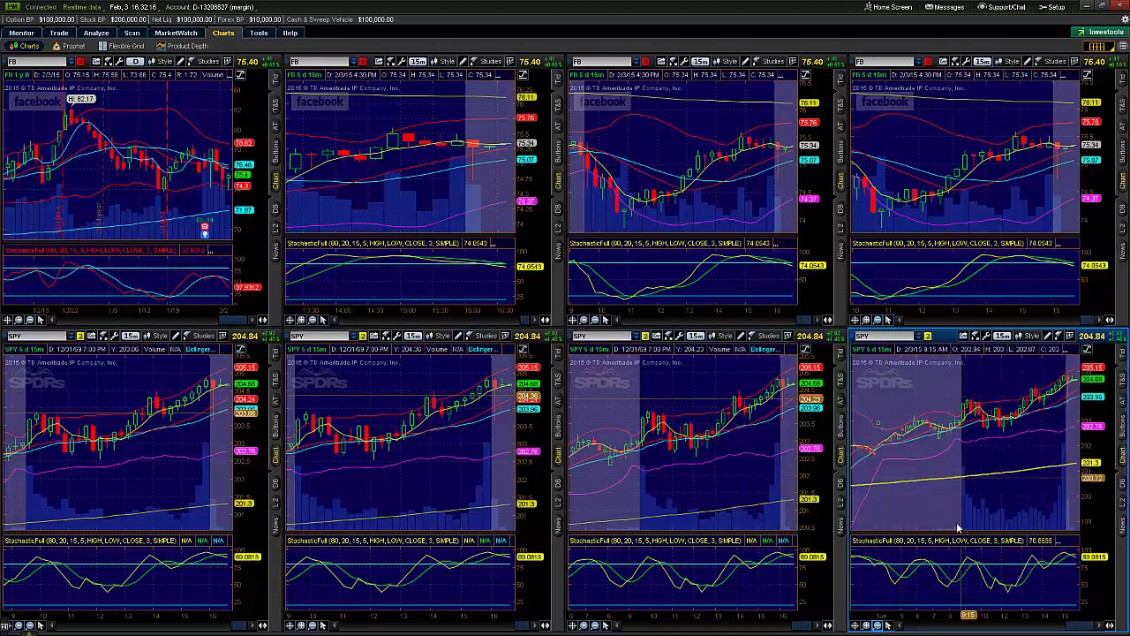
click(867, 625)
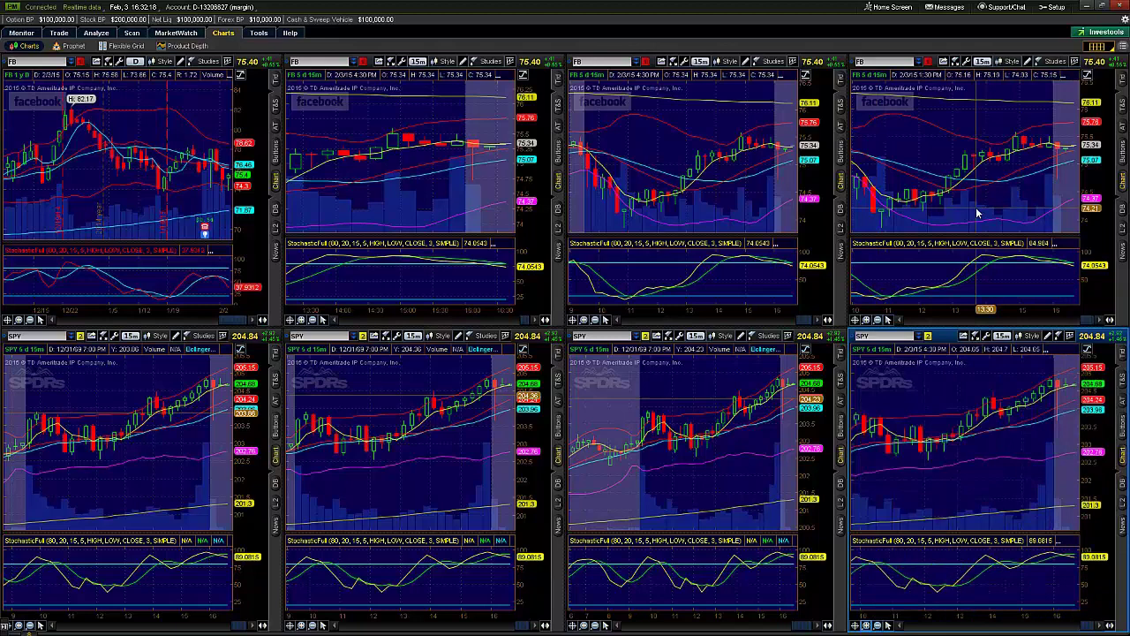
click(313, 321)
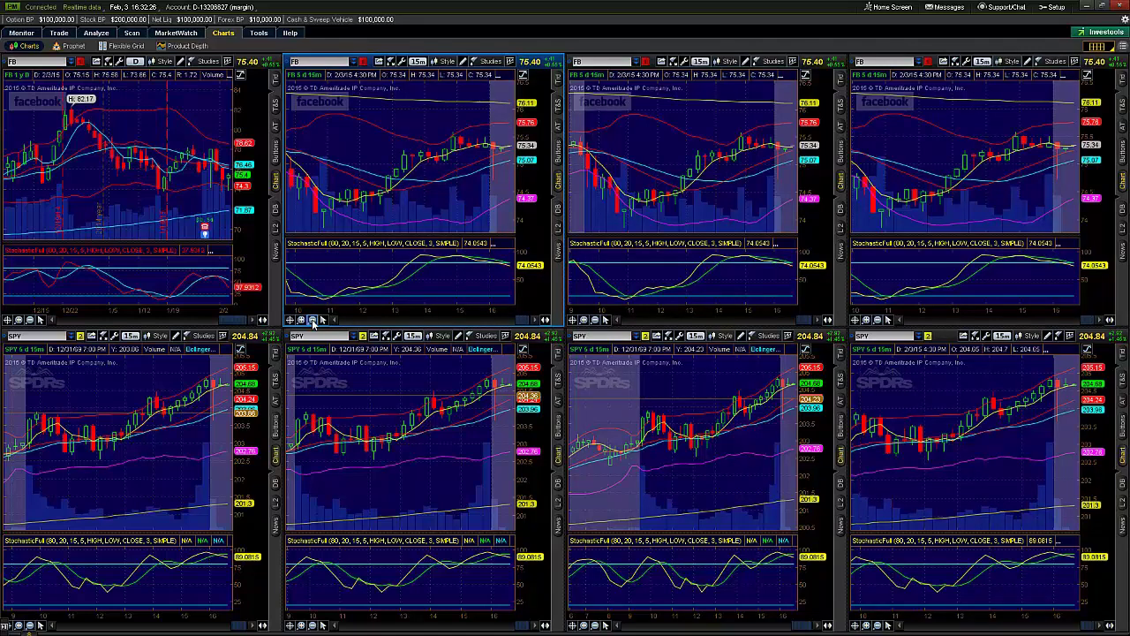
- Look through the first FB chart's quick time frames and its general chart settings
click(137, 64)
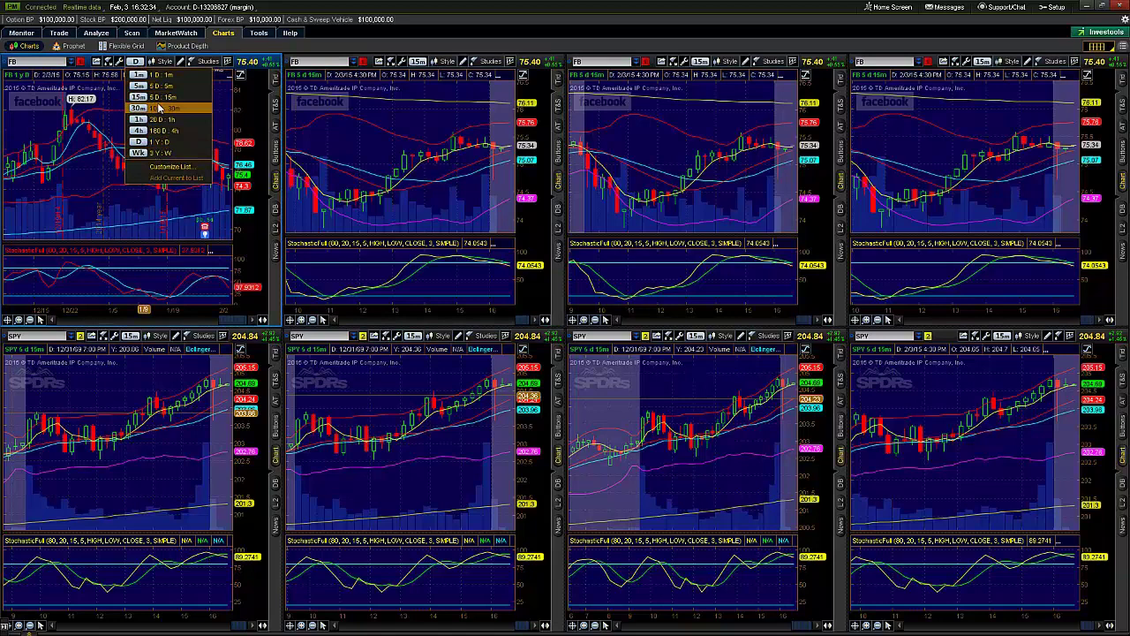
click(133, 69)
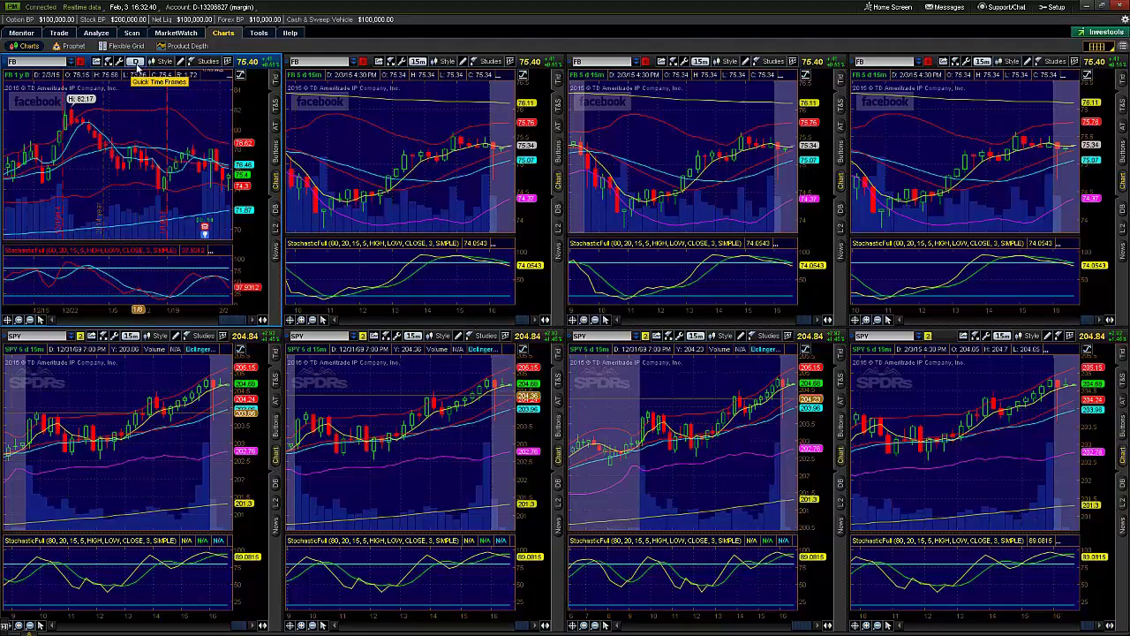
click(121, 62)
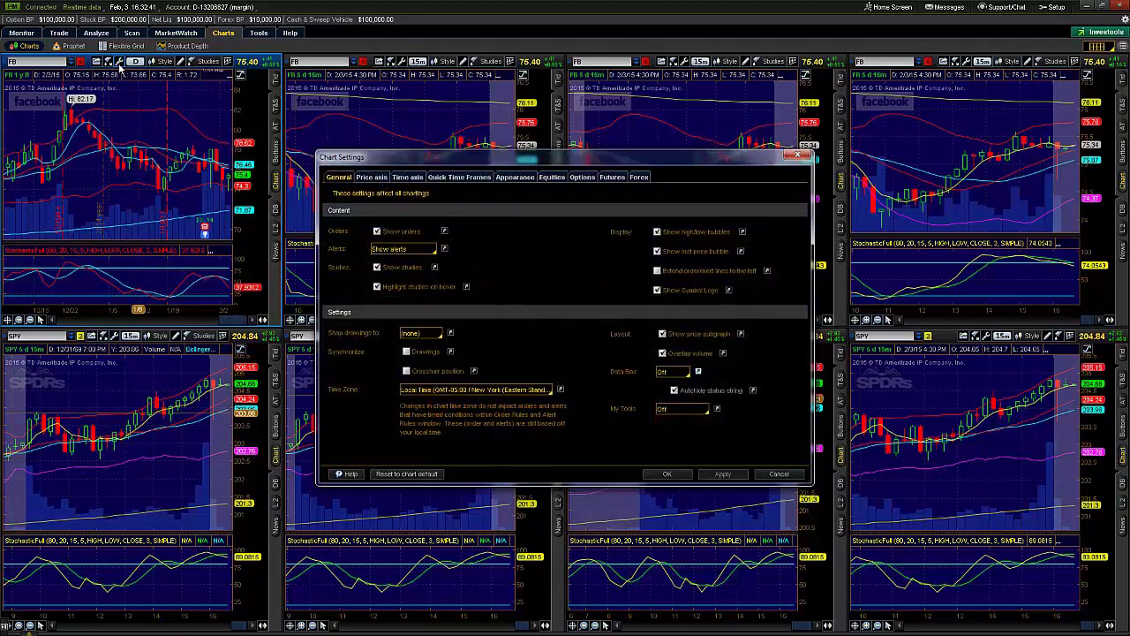
click(797, 156)
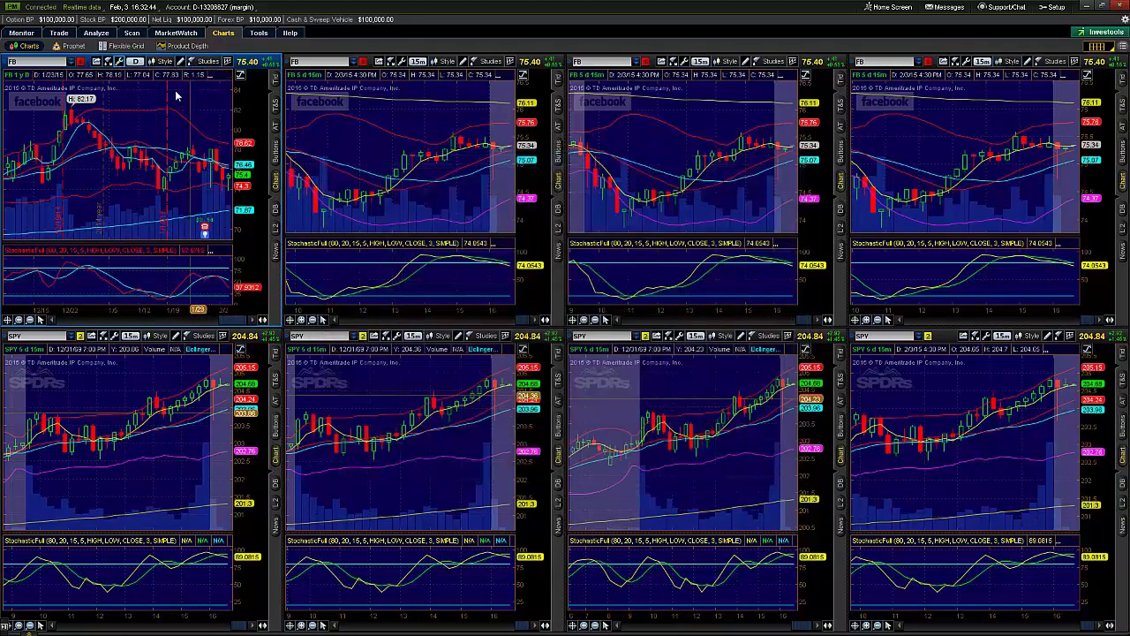
- Examine the intraday and daily time-frame choices in the first FB chart's style options
click(164, 62)
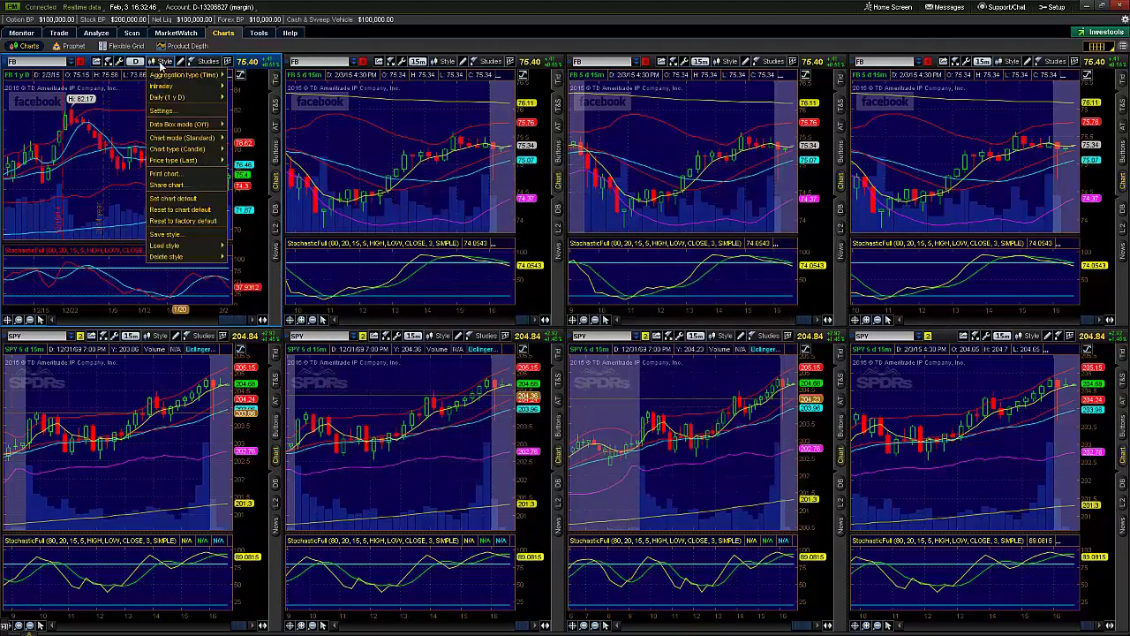
click(162, 61)
click(163, 62)
click(122, 129)
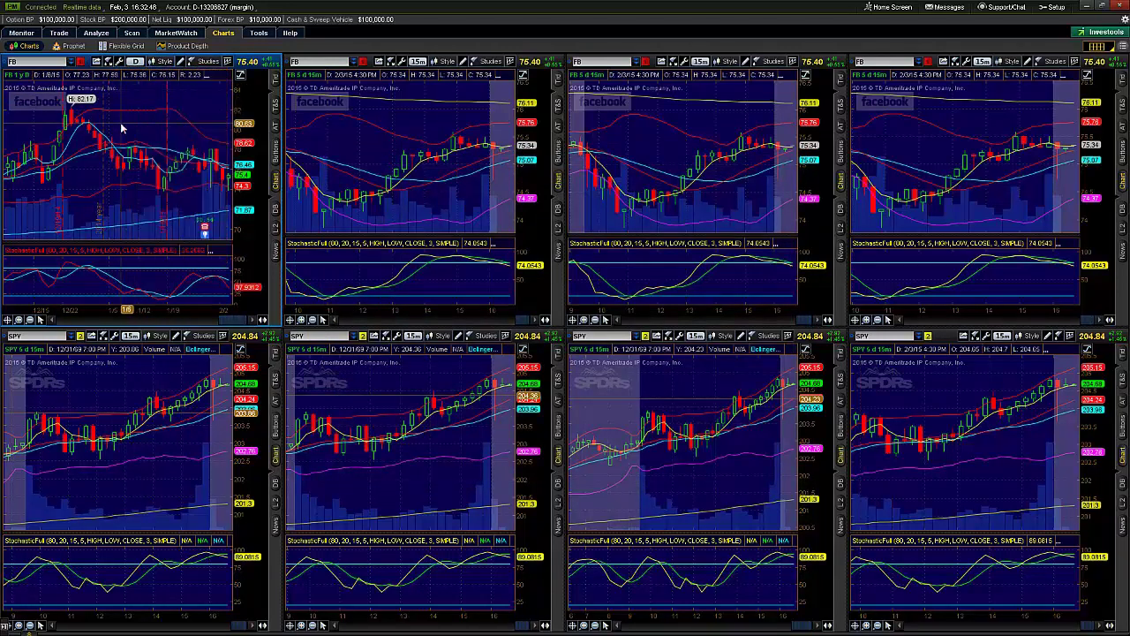
right_click(198, 104)
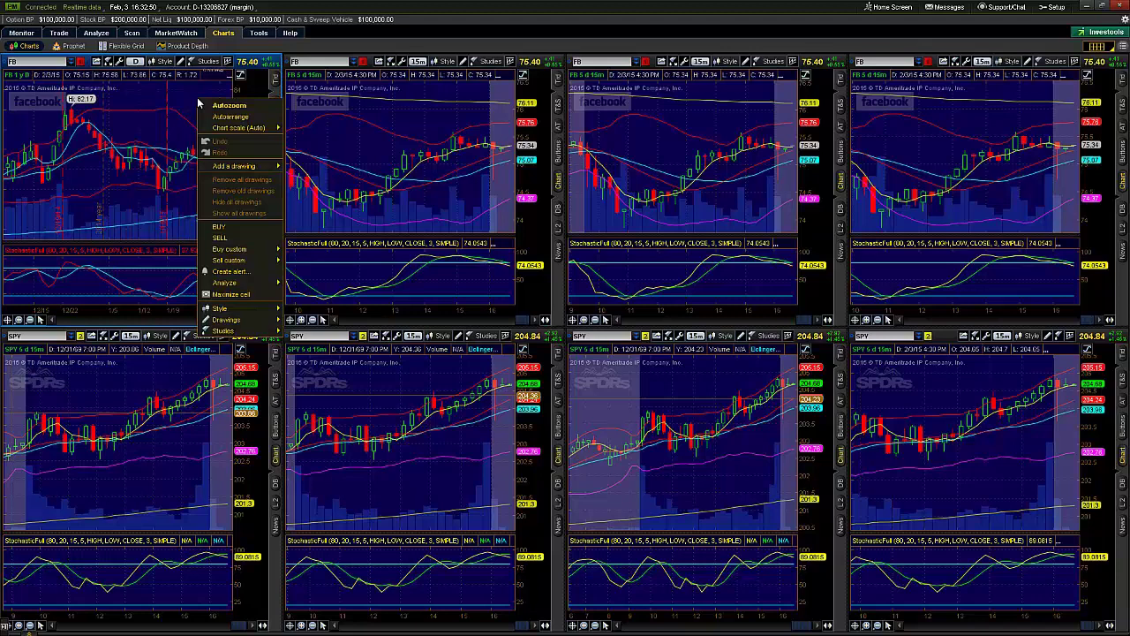
mouse_move(236, 307)
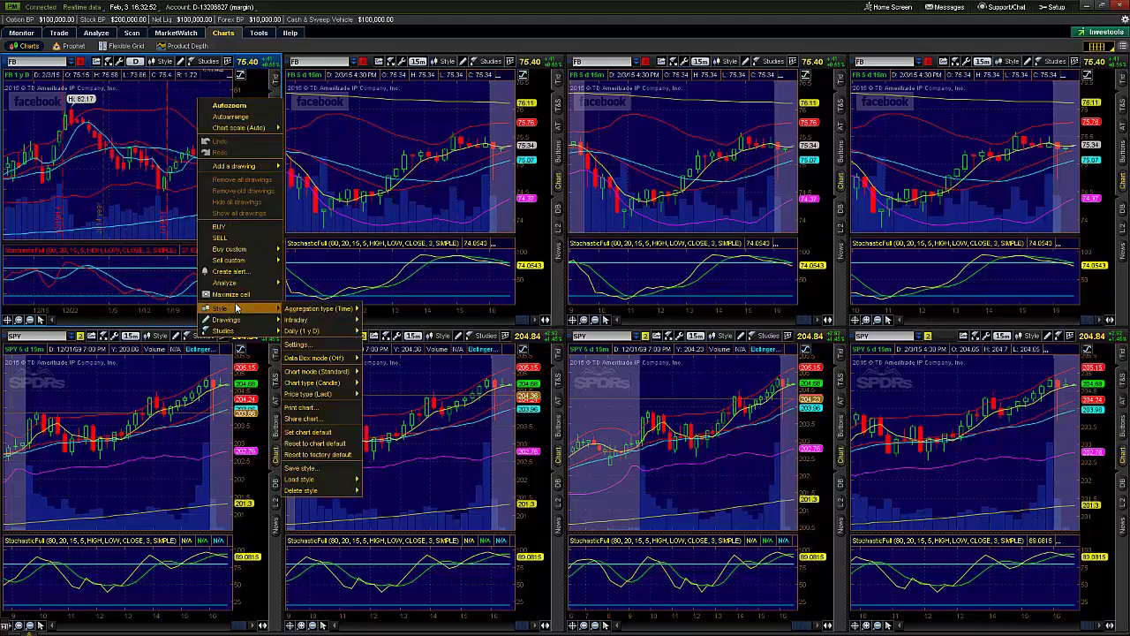
mouse_move(329, 327)
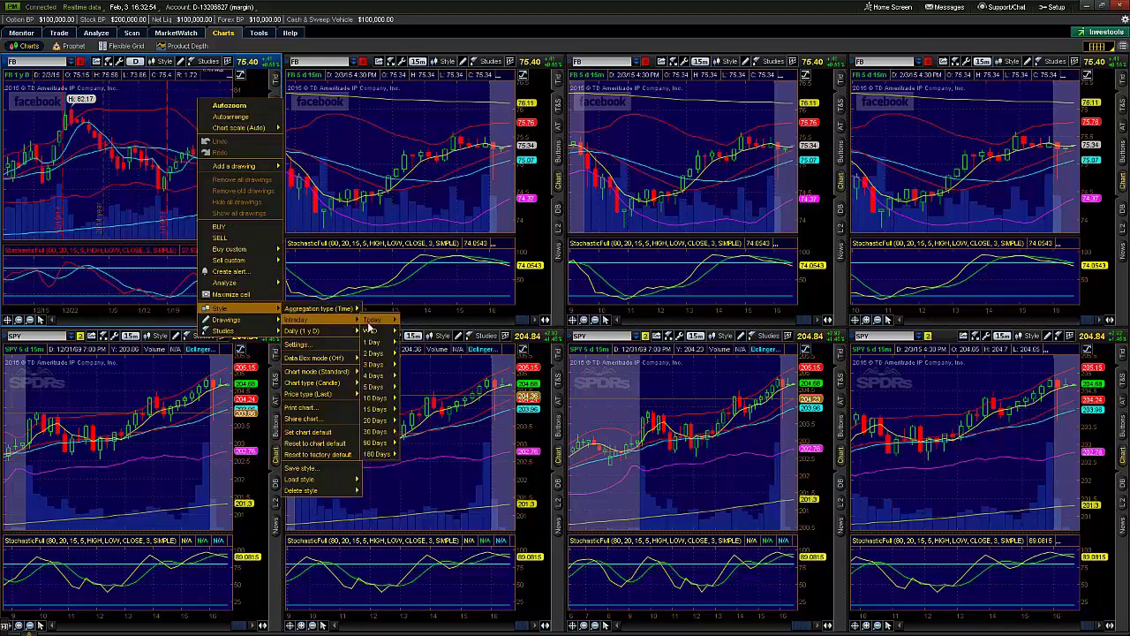
mouse_move(378, 353)
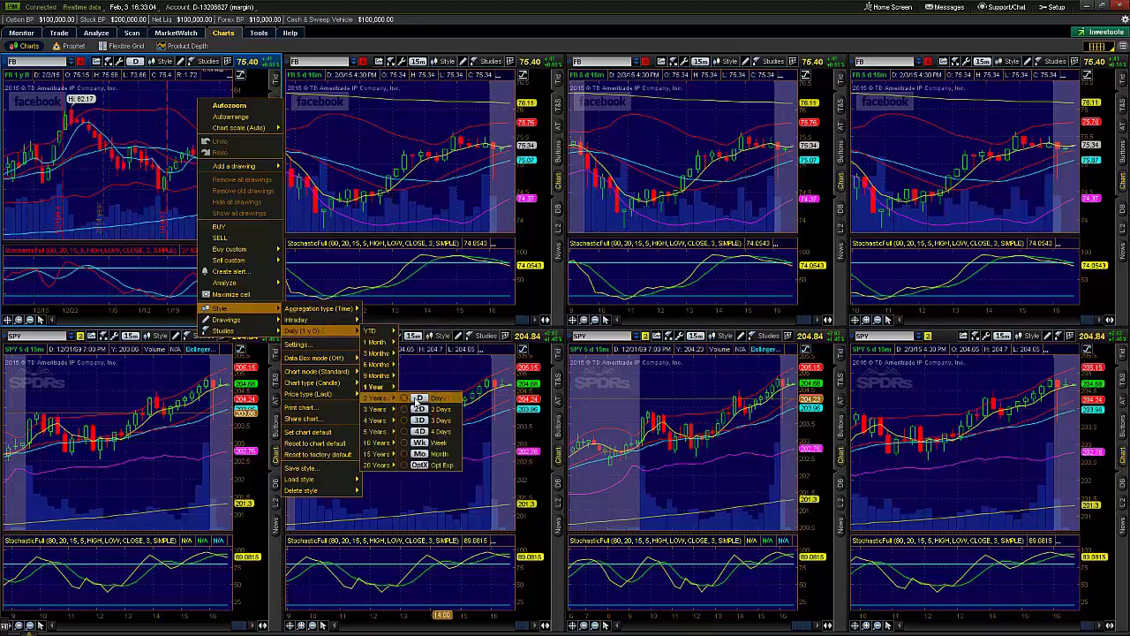
click(71, 162)
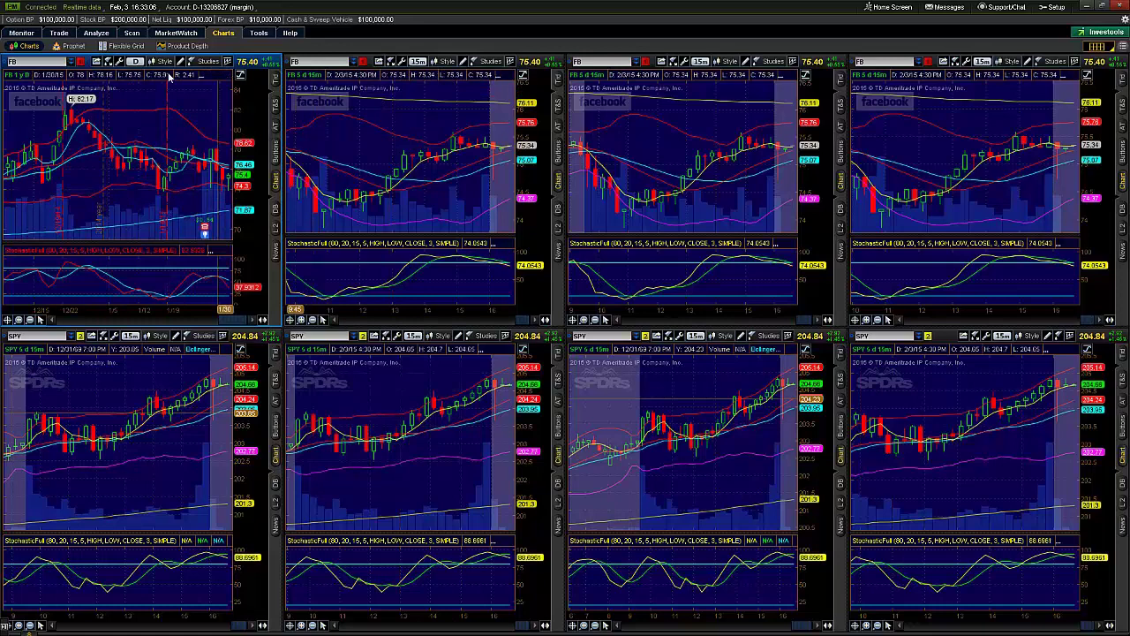
- Set the four FB charts to the 1 D : 1m, 5 D : 5m, 5 D : 15m and 20 D : 1h time frames
click(135, 62)
click(143, 74)
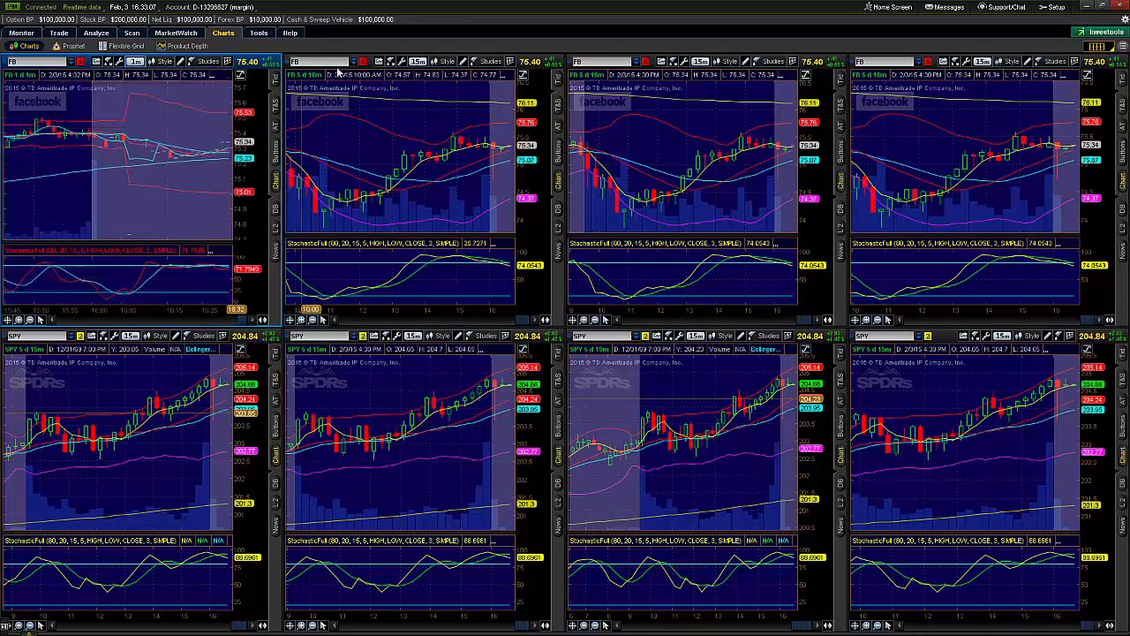
click(417, 61)
click(437, 86)
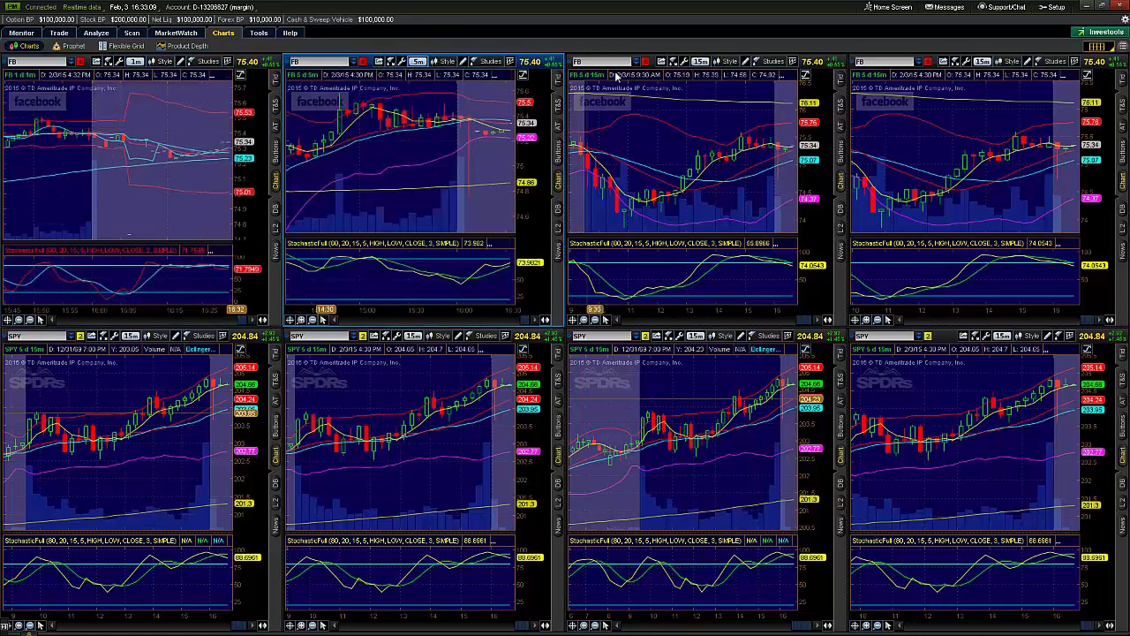
click(700, 60)
click(725, 108)
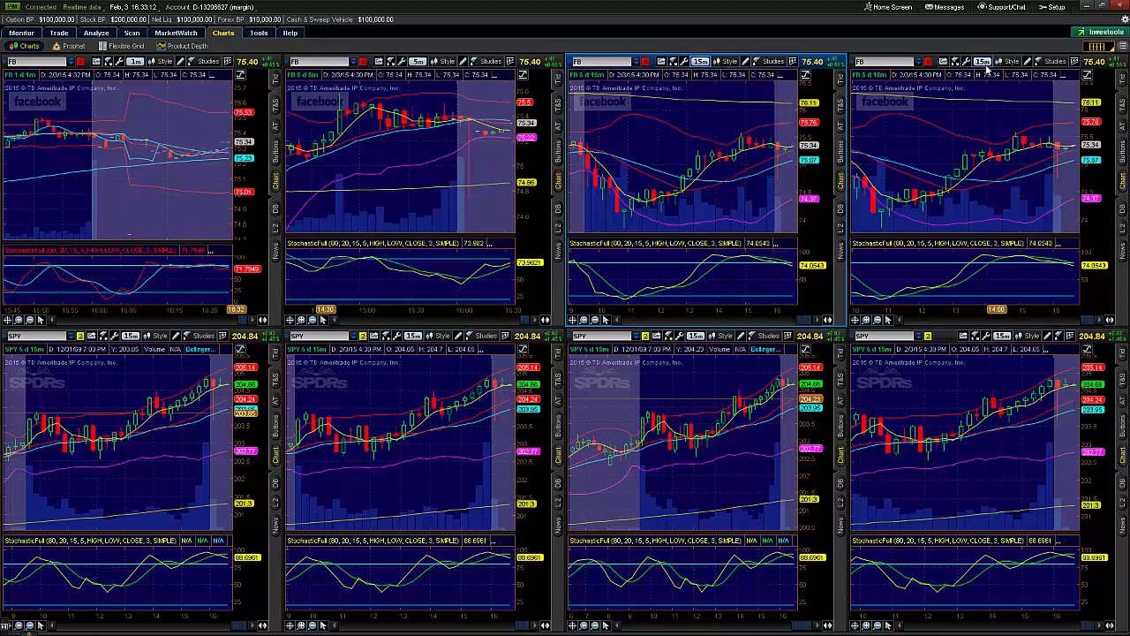
click(983, 61)
click(994, 119)
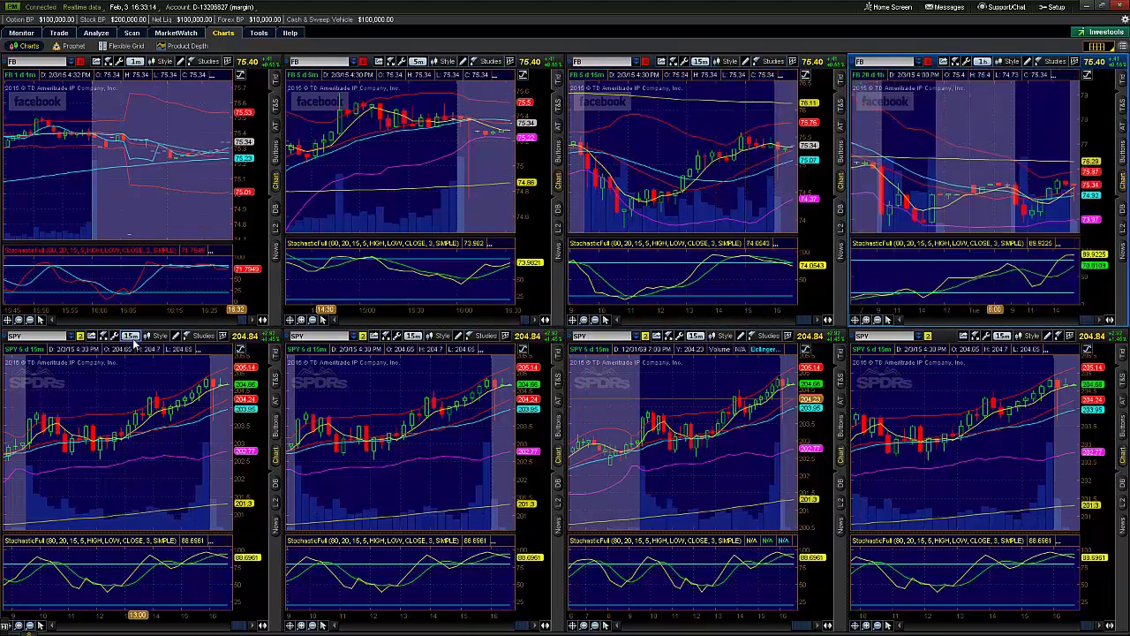
- Set the four SPY charts to the 1 D : 1m, 5 D : 5m, 5 D : 15m and 20 D : 1h time frames
click(130, 336)
click(156, 349)
click(412, 336)
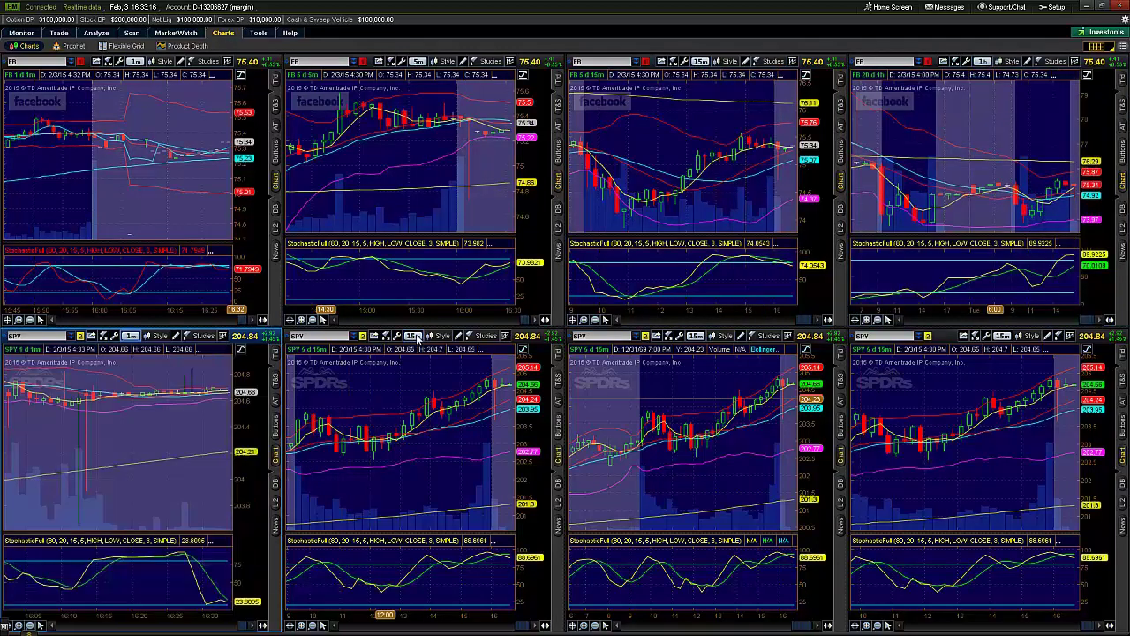
click(433, 361)
click(696, 336)
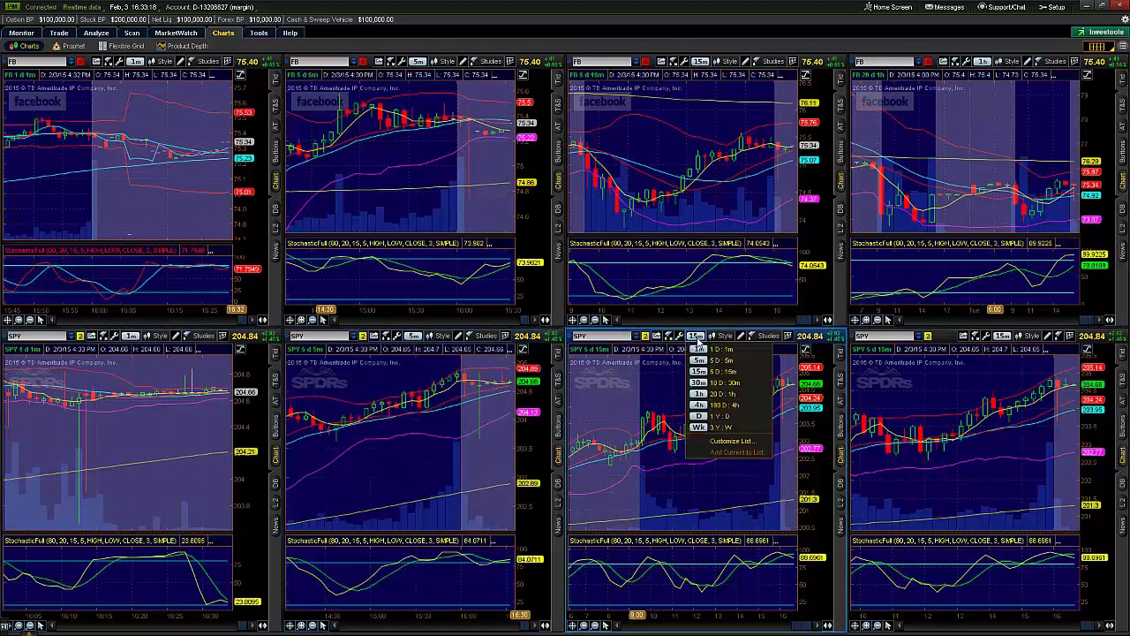
click(711, 371)
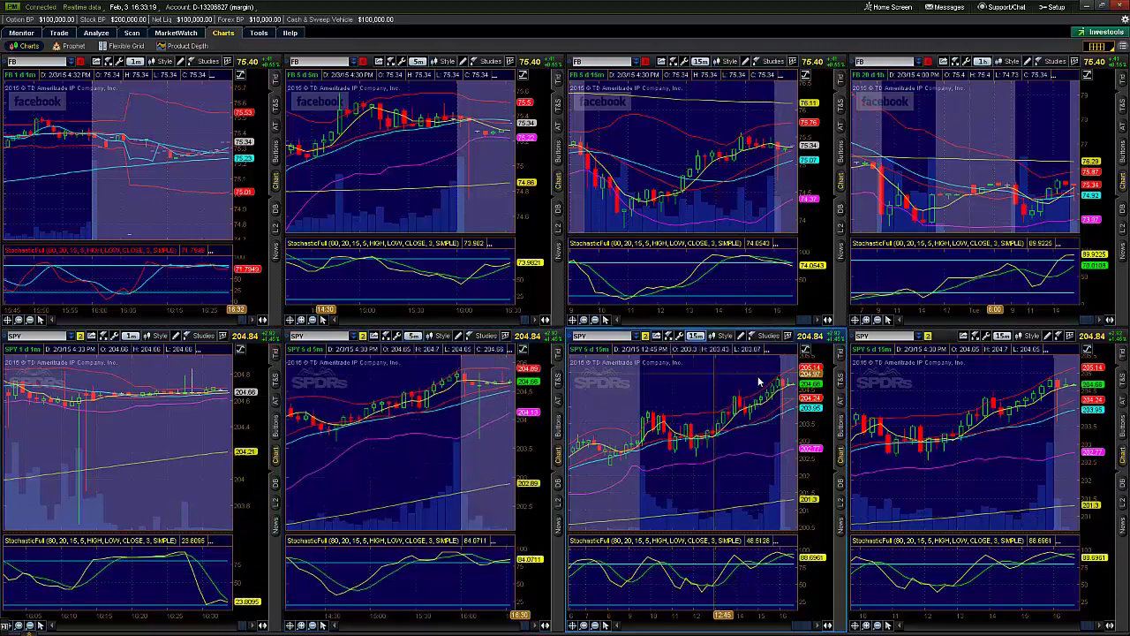
click(1003, 336)
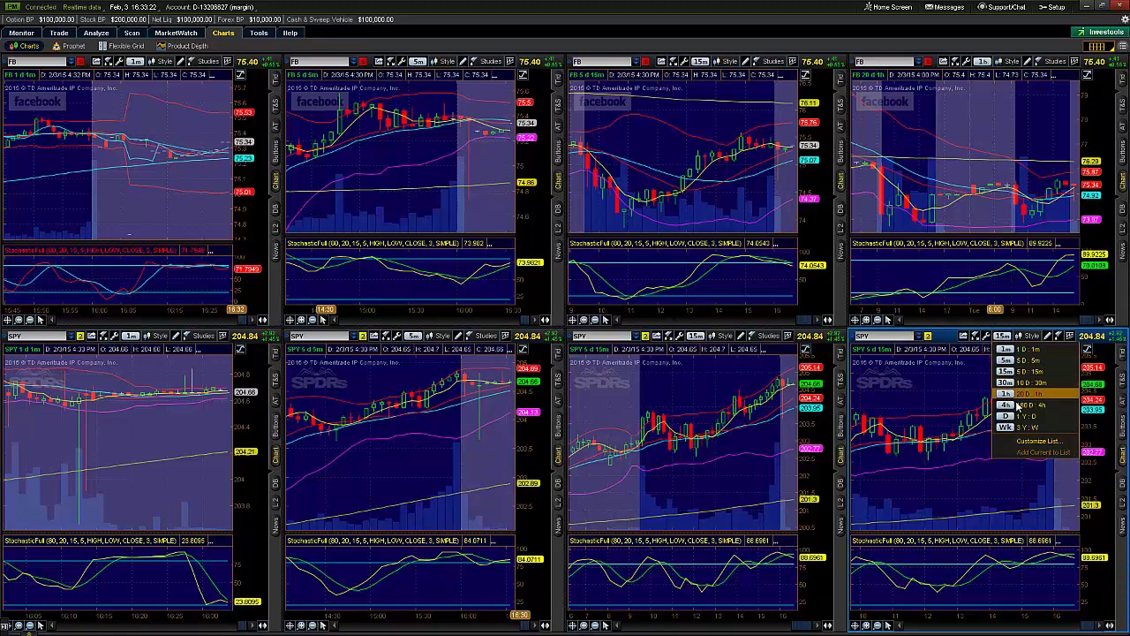
click(1017, 395)
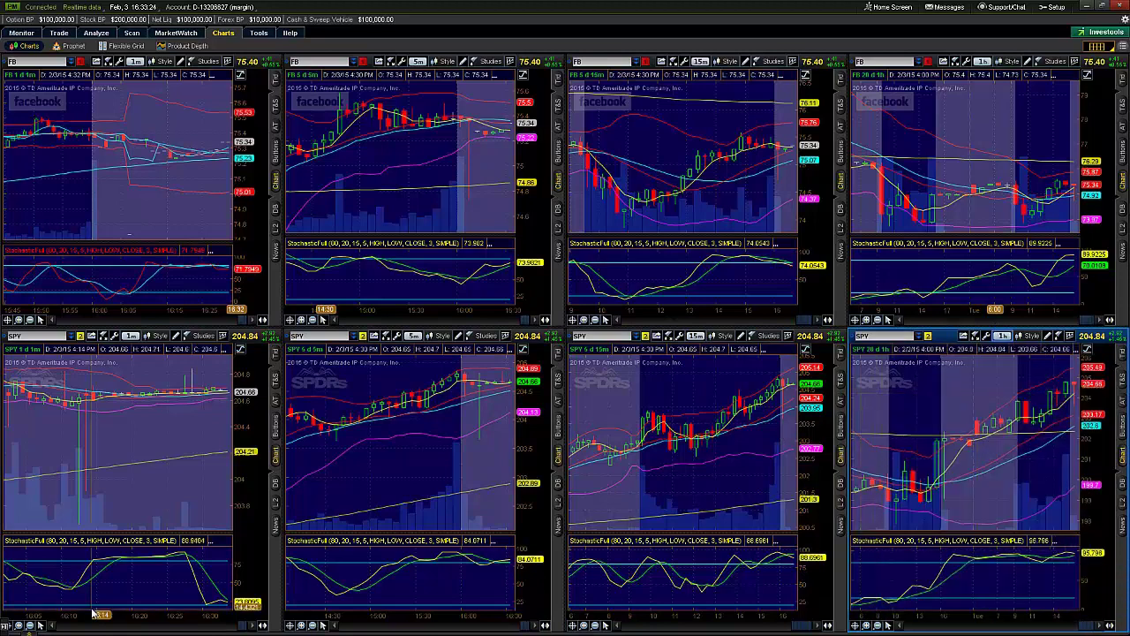
- Shift the 1-minute SPY chart back to end at about 15:29 and the 1-minute FB chart to end at about 15:45
scroll(134, 628, up, 3)
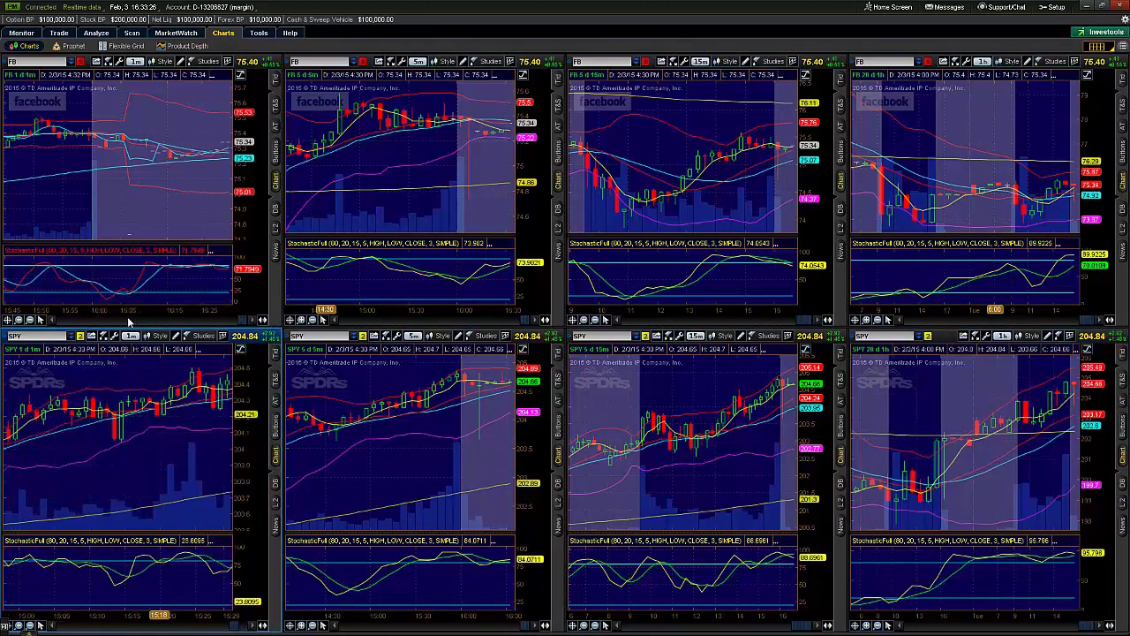
scroll(129, 322, up, 3)
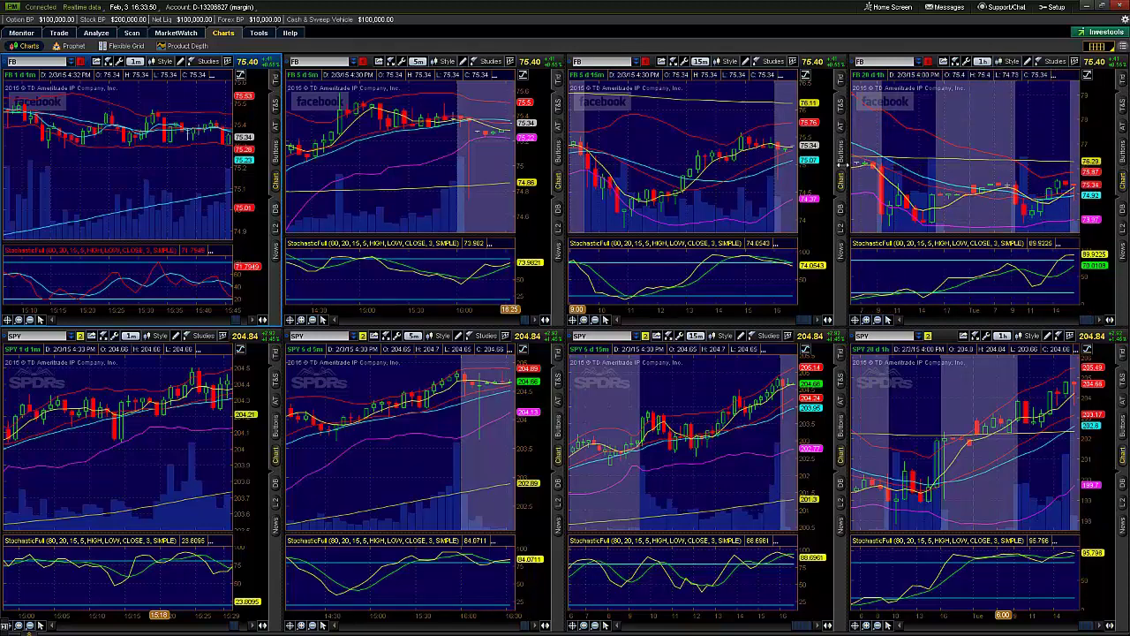
- Try widening the fourth FB chart at the third chart's expense, and restore their equal widths
drag(846, 165, 711, 168)
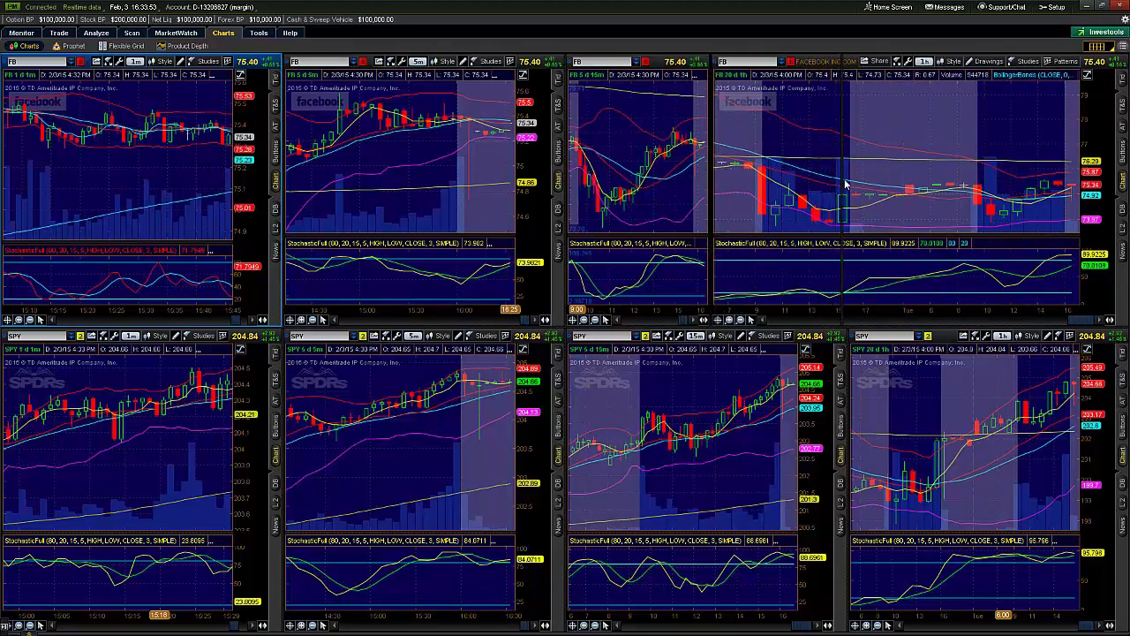
drag(849, 183, 850, 183)
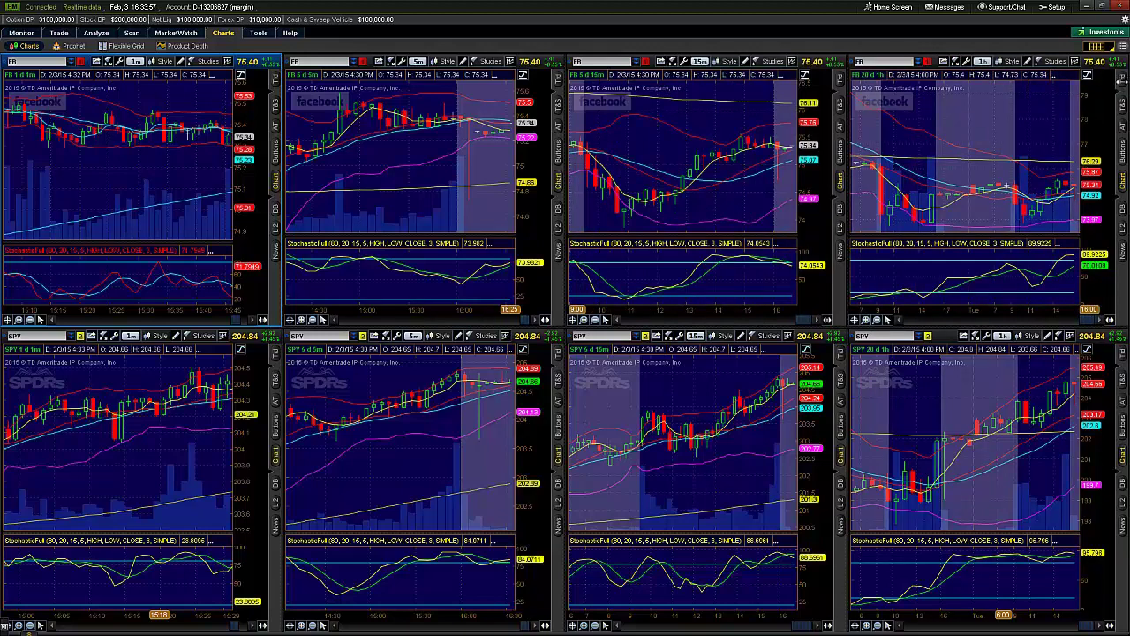
- Show the market order buttons on the fourth FB chart, and expand and collapse the quantity, parent order and TIF settings
click(1122, 77)
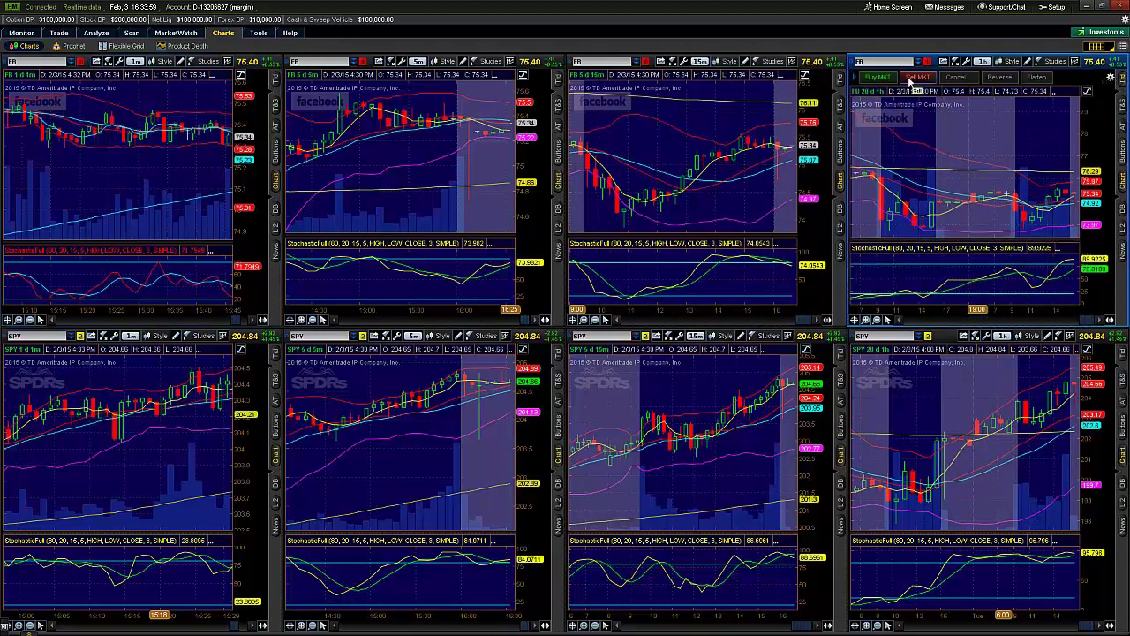
click(854, 78)
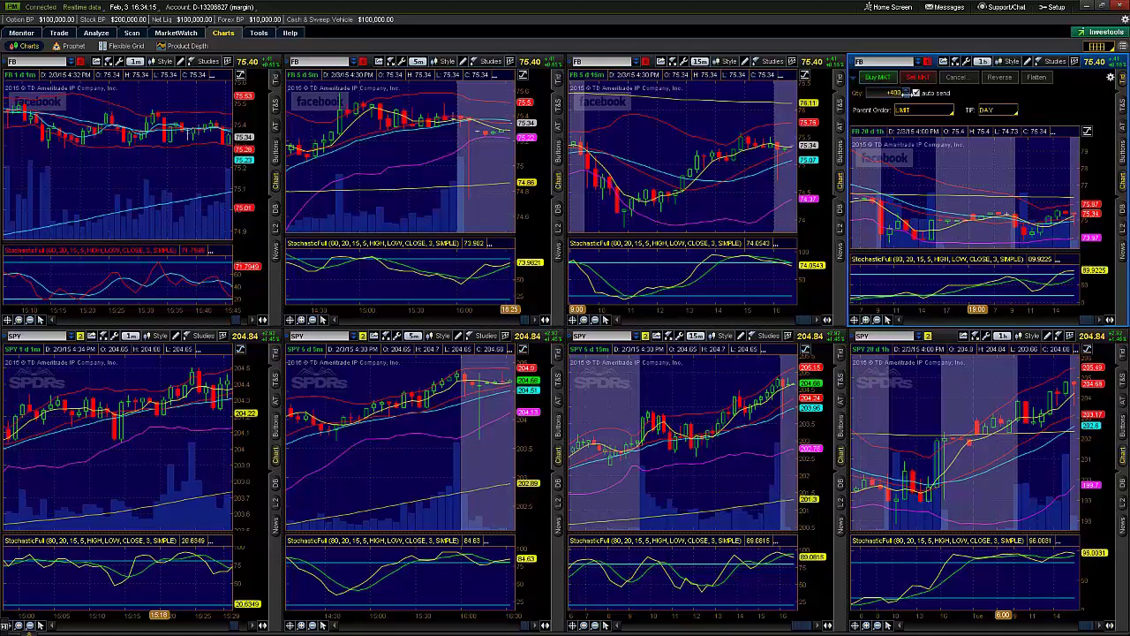
click(856, 79)
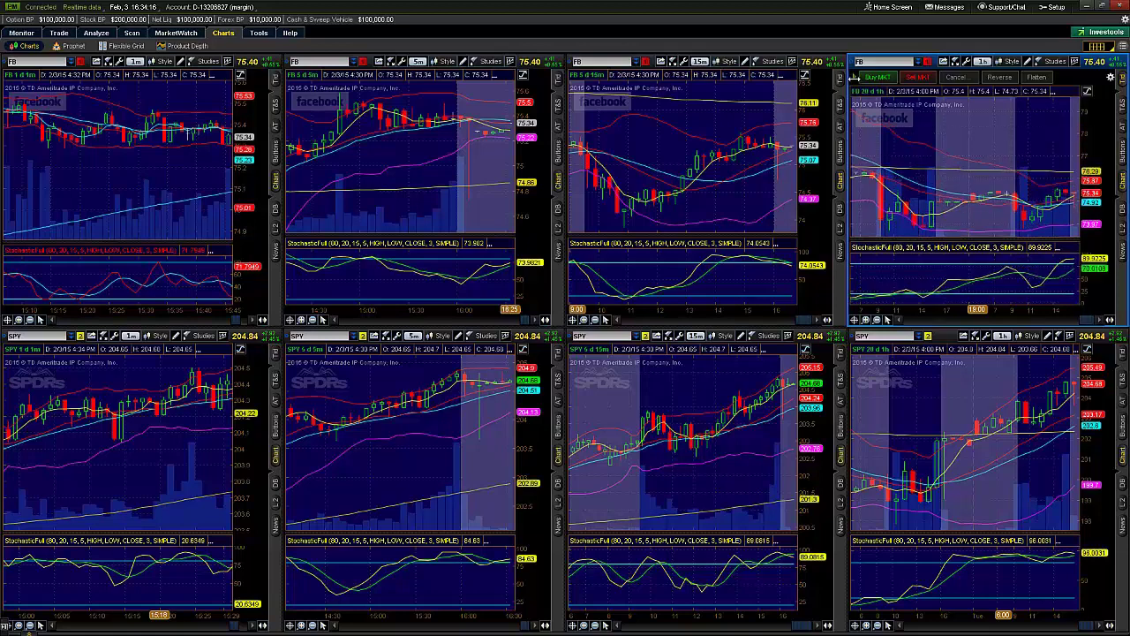
- Go to the account's activity and positions in Monitor and check the filled orders
click(22, 34)
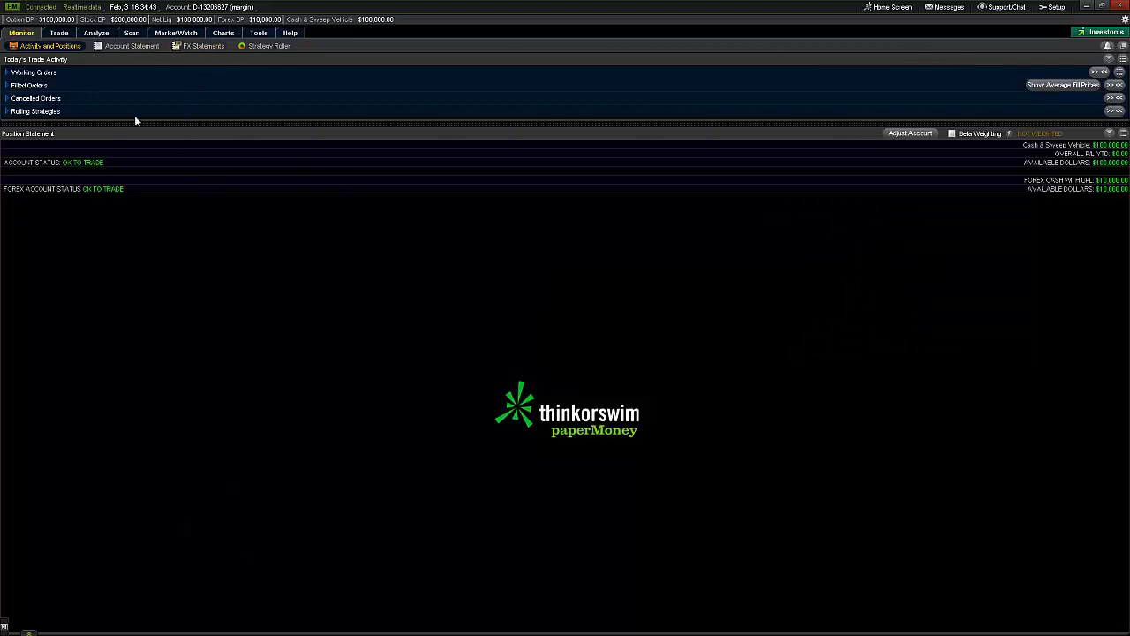
click(39, 89)
click(37, 89)
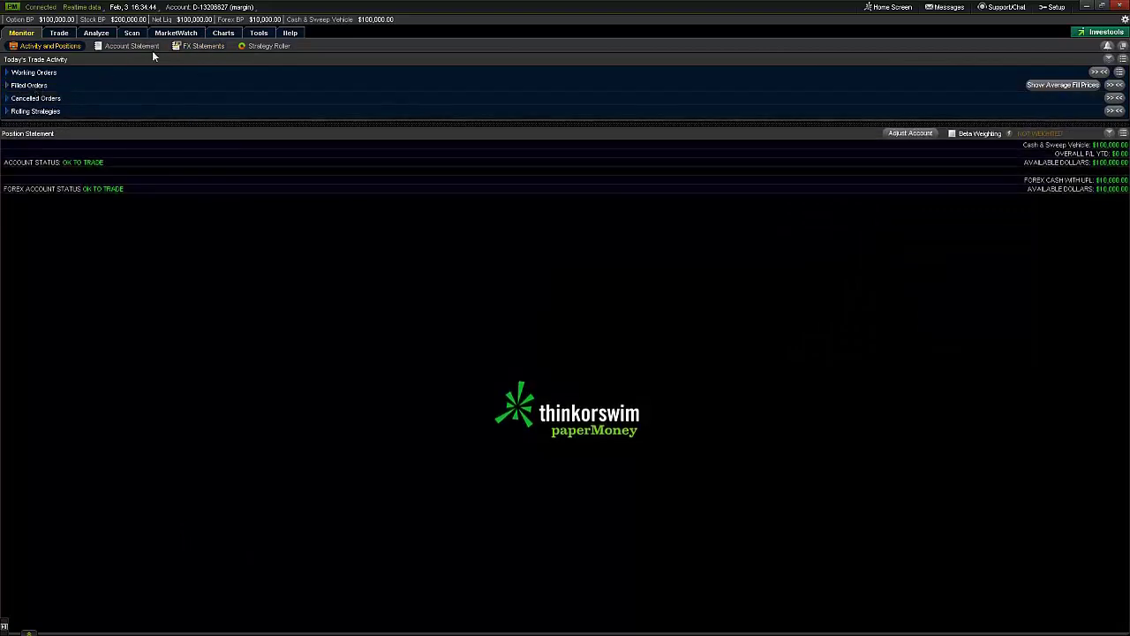
- Return to the charts and show how to save the current workspace under a name and where saved workspaces are listed
click(223, 34)
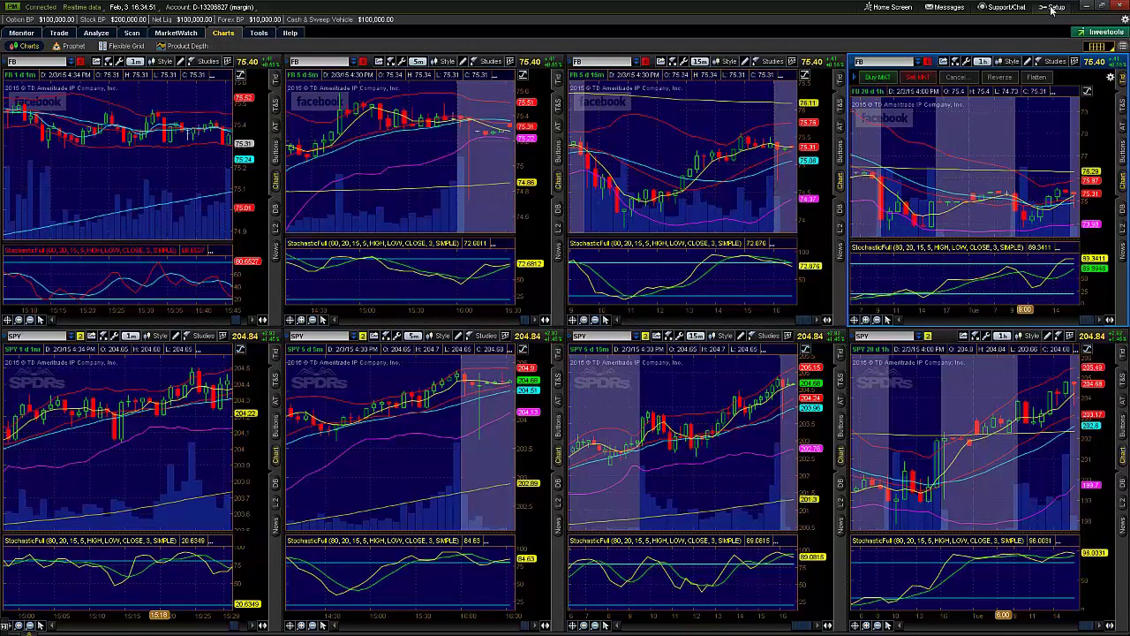
click(1052, 8)
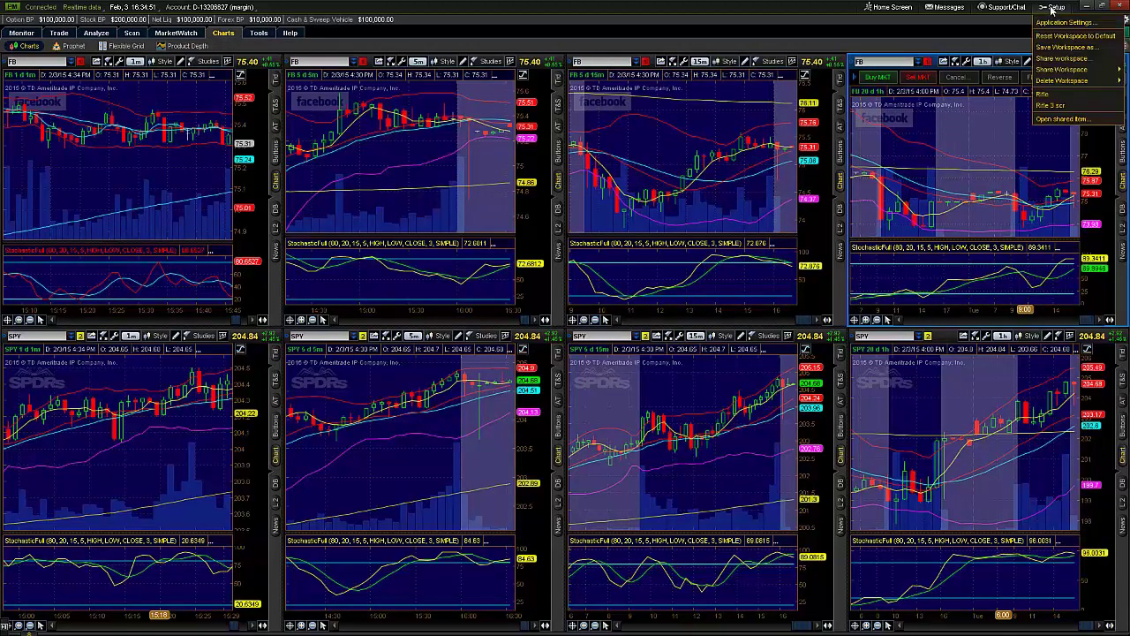
click(1073, 55)
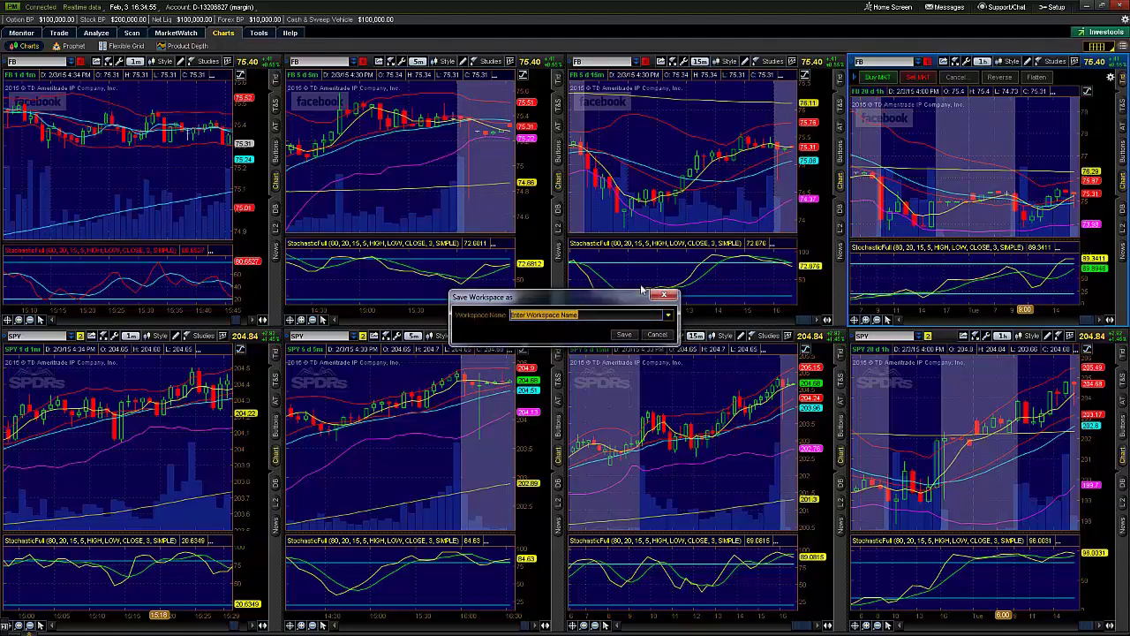
text(Rits)
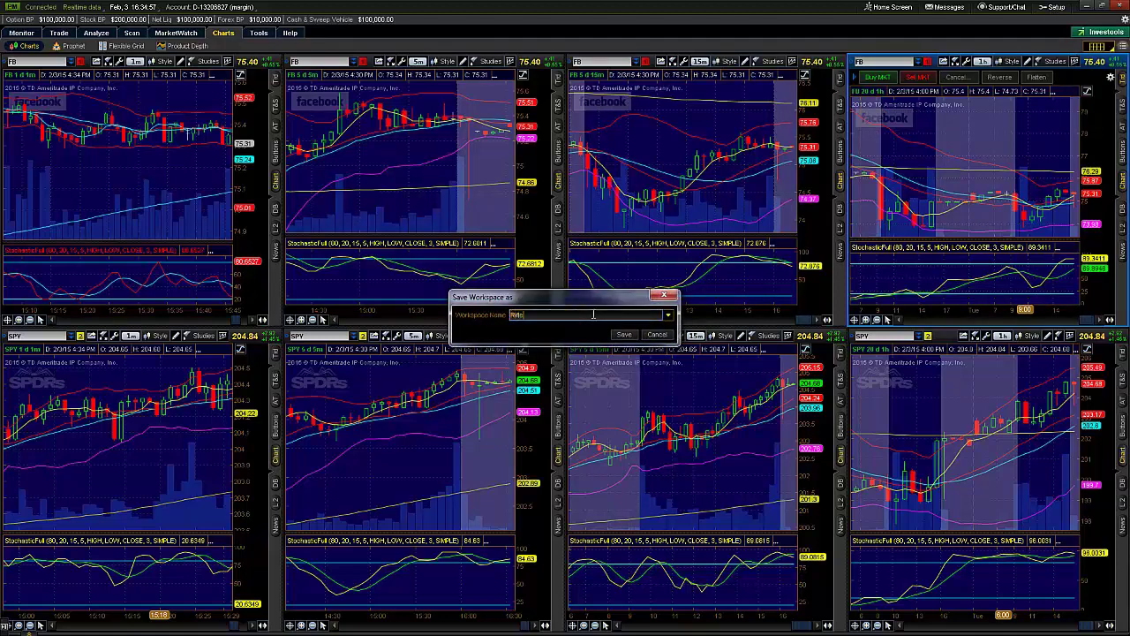
click(657, 334)
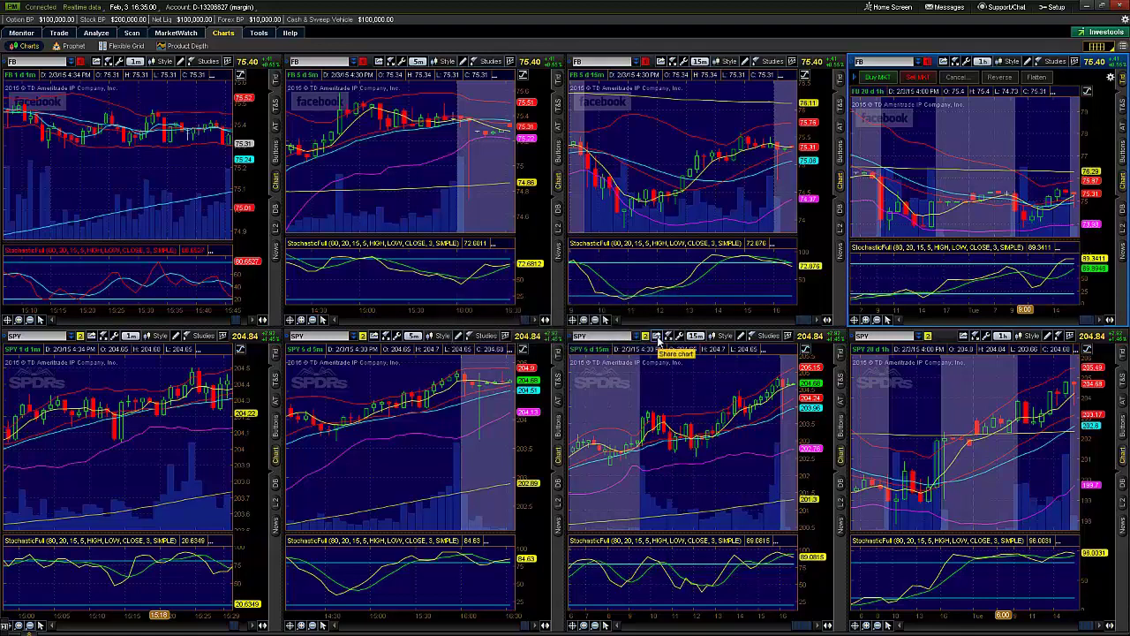
click(1055, 7)
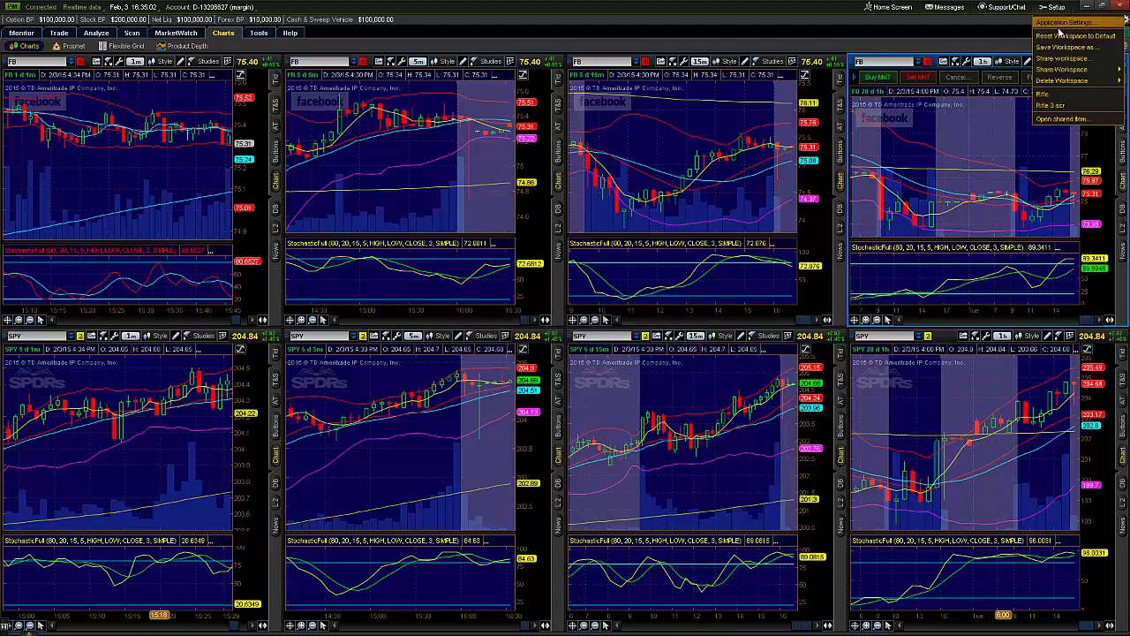
click(1067, 107)
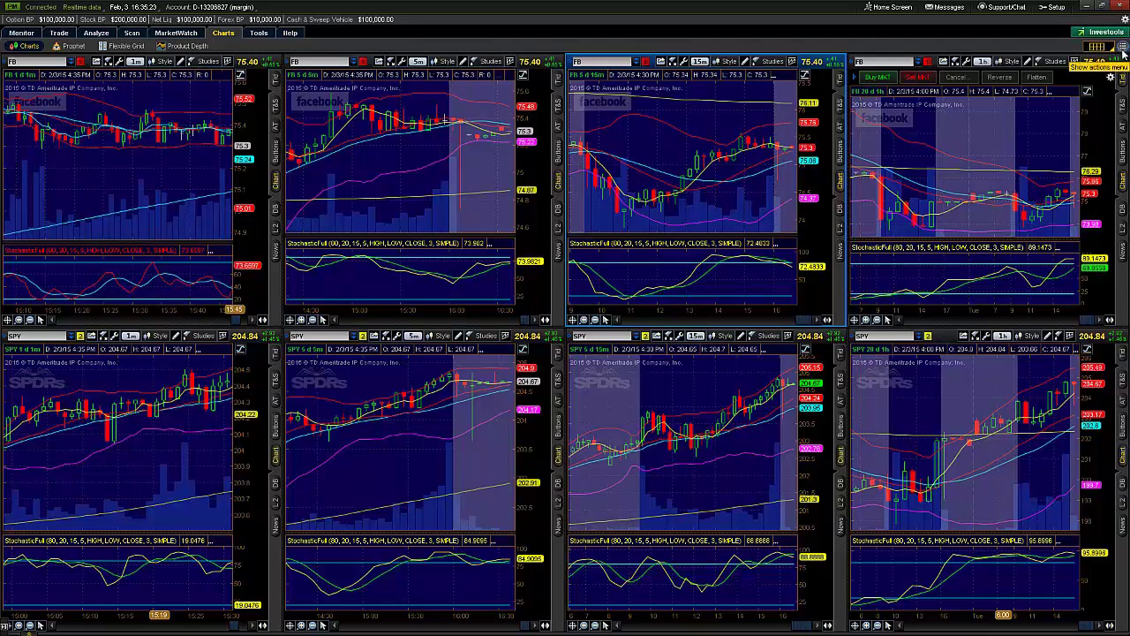
- Open the chart grid in a separate detached window and place it over the main window, filling the screen
click(1124, 54)
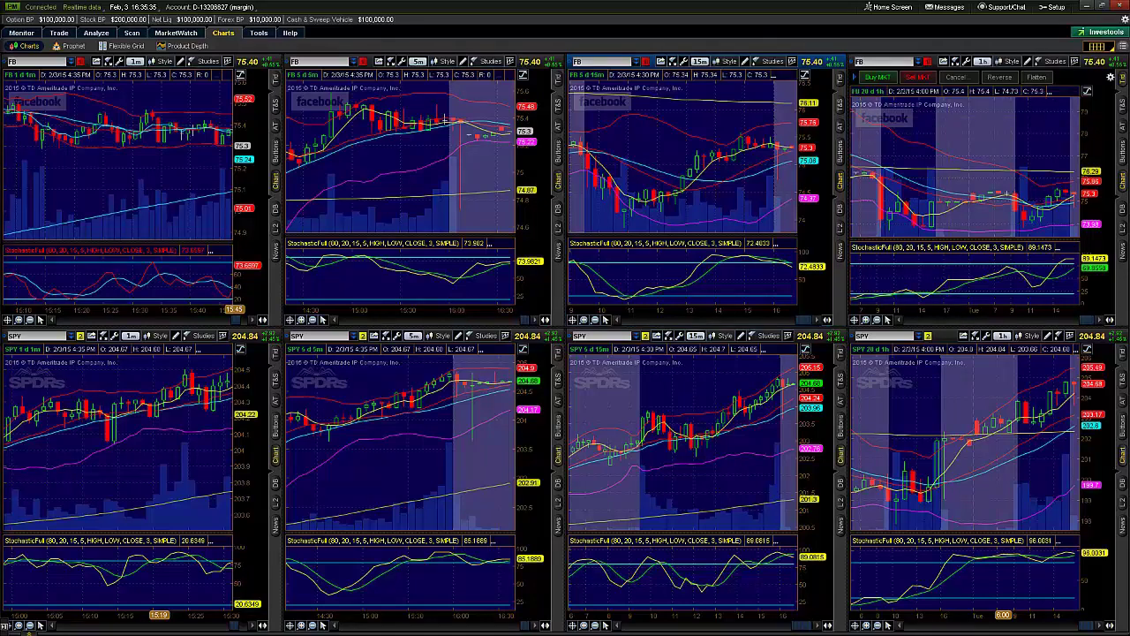
drag(0, 25, 650, 18)
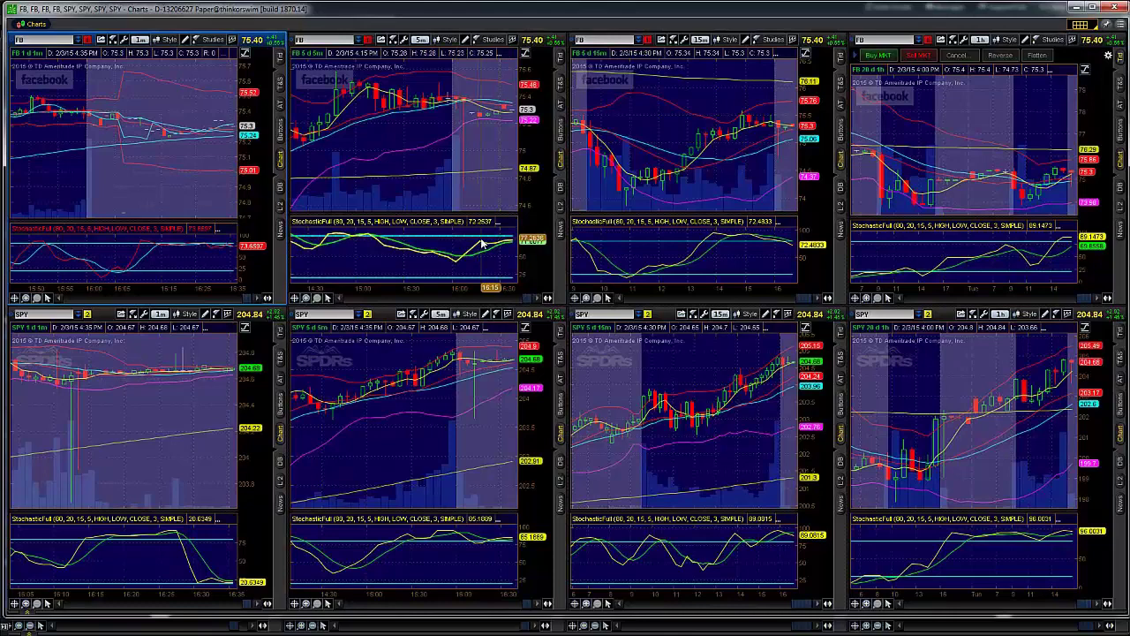
mouse_move(1069, 77)
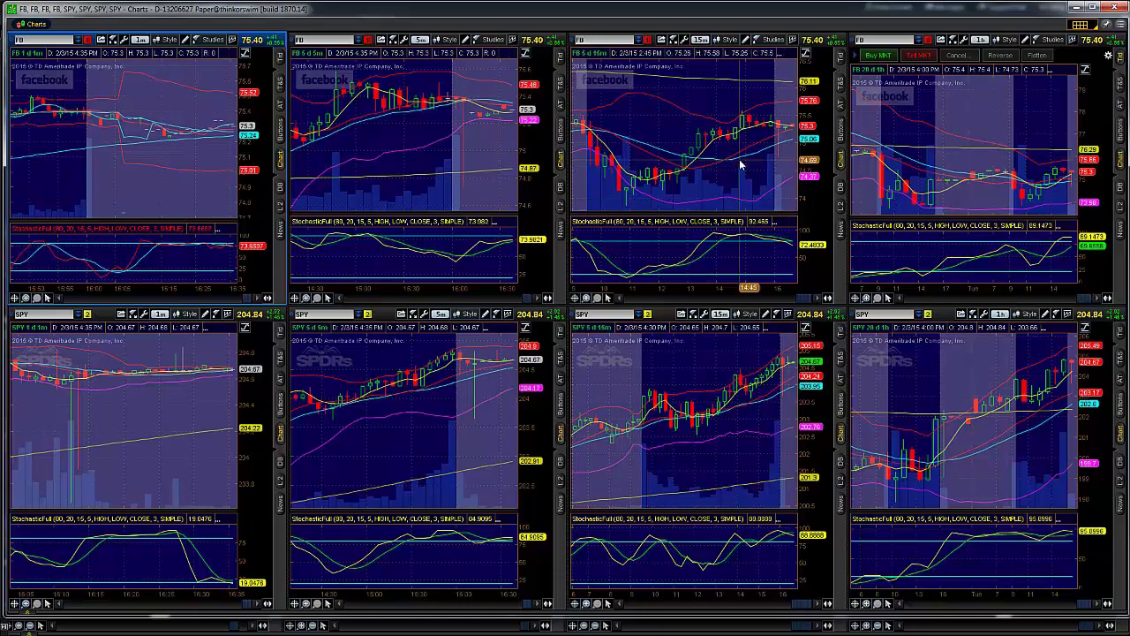
key(alt+Tab)
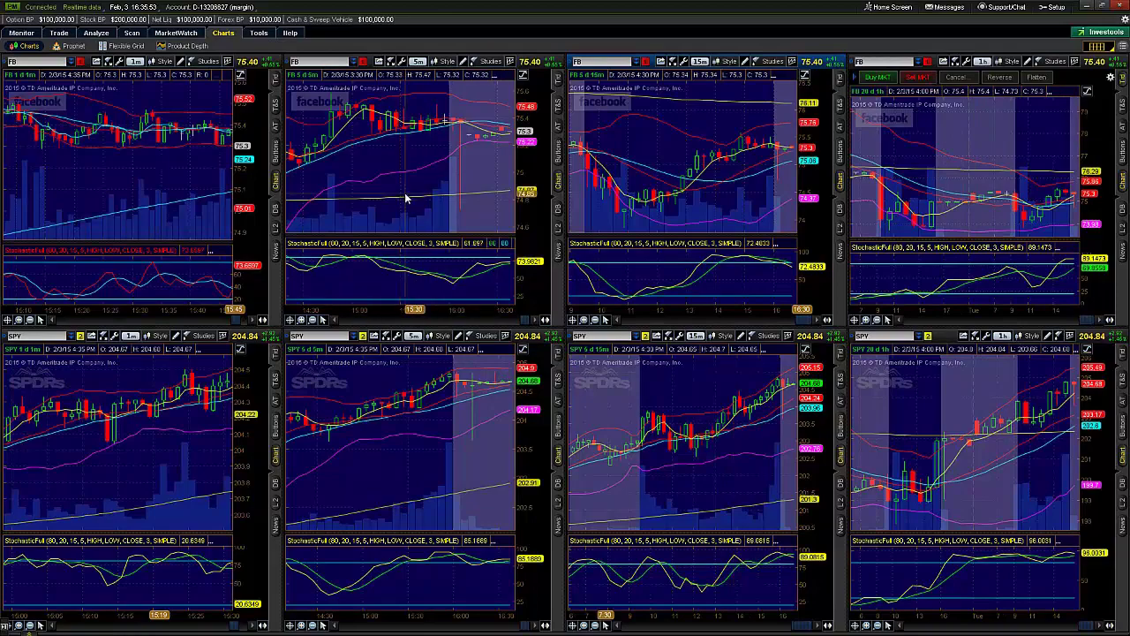
key(alt+Tab)
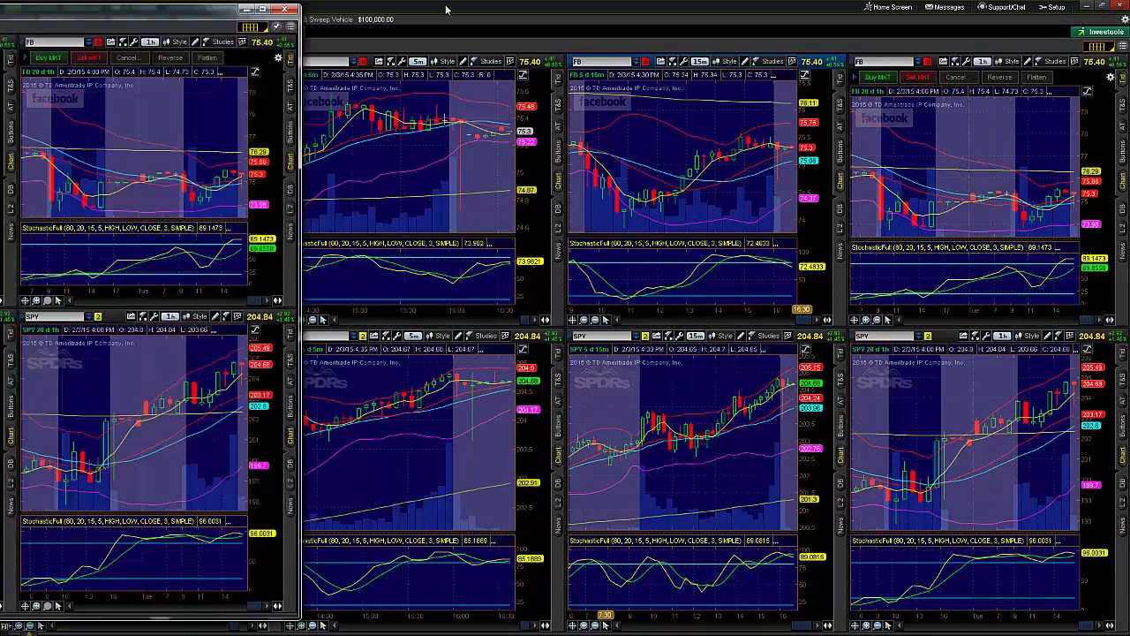
drag(127, 7, 941, 12)
- Expand the detached grid to five columns by two rows and load FB in the new upper-row chart
click(1083, 18)
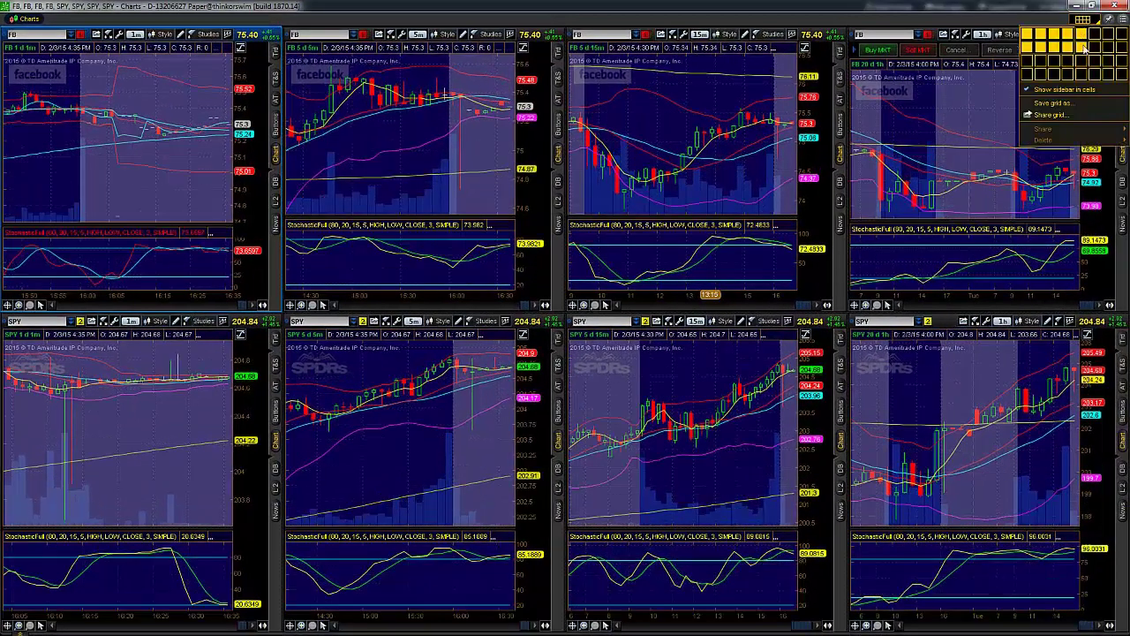
click(1083, 50)
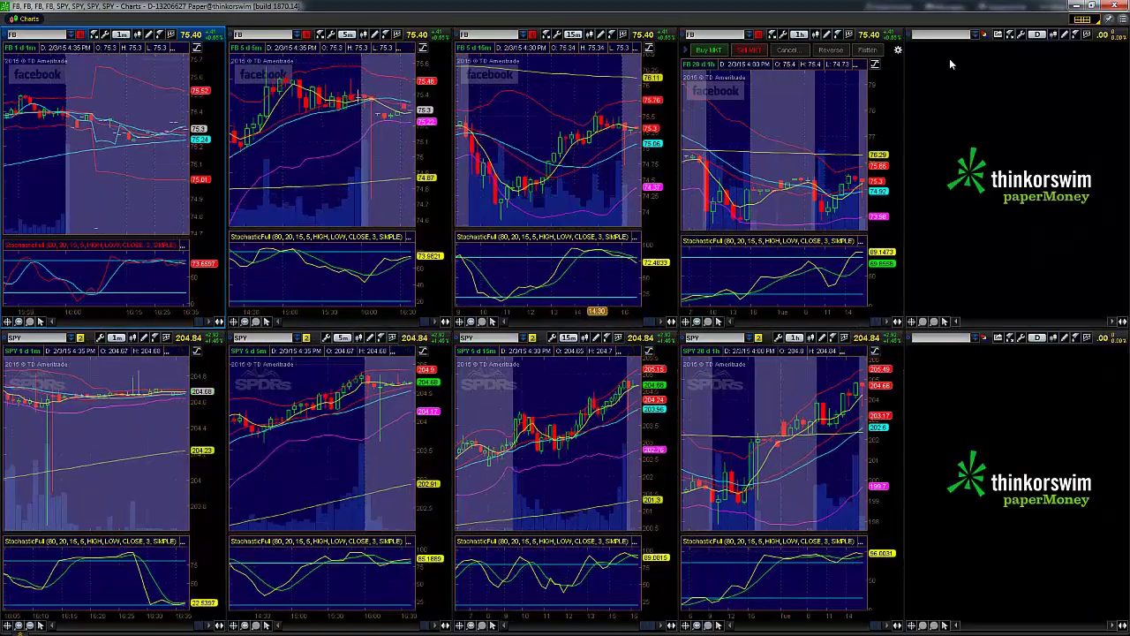
click(940, 33)
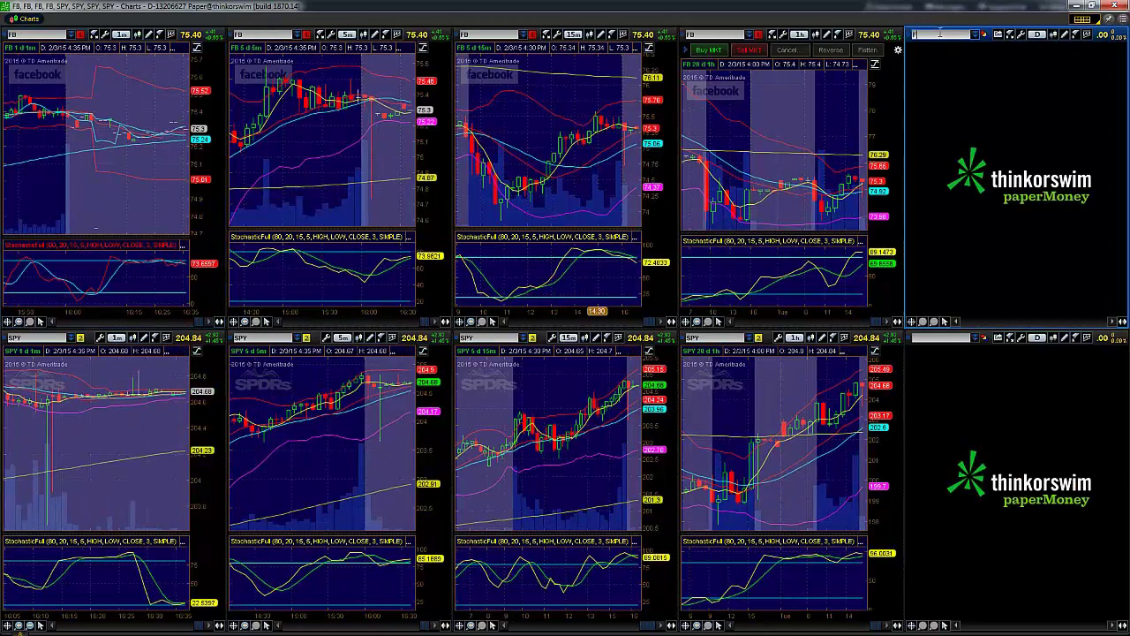
text(FB)
key(Return)
- Unlink the first four FB charts in the upper row from their red symbol link
click(765, 35)
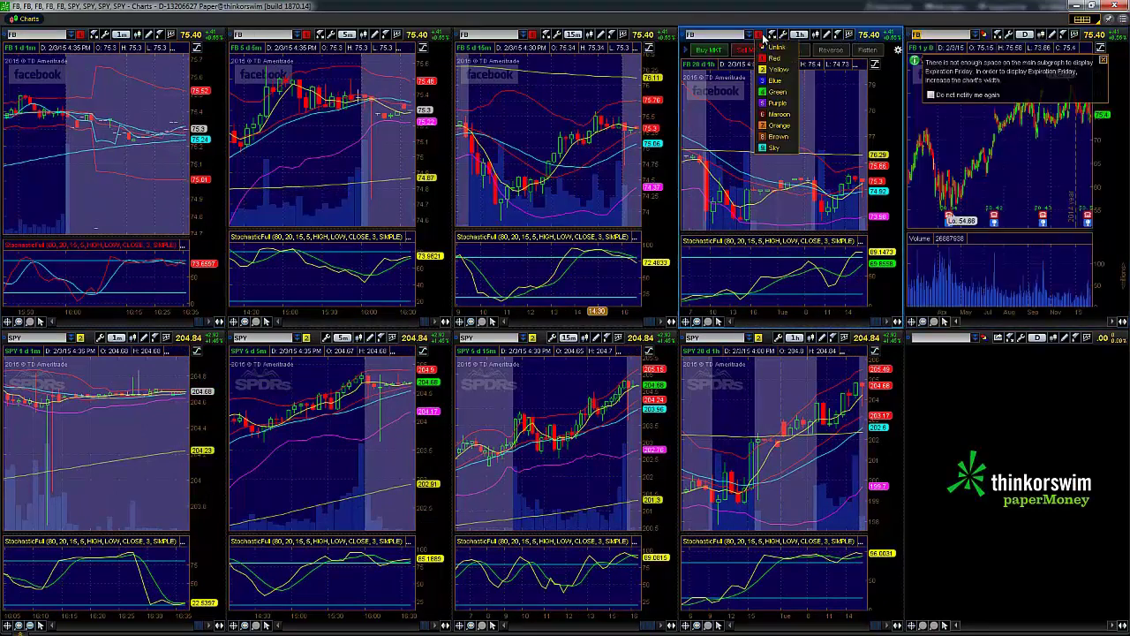
click(533, 35)
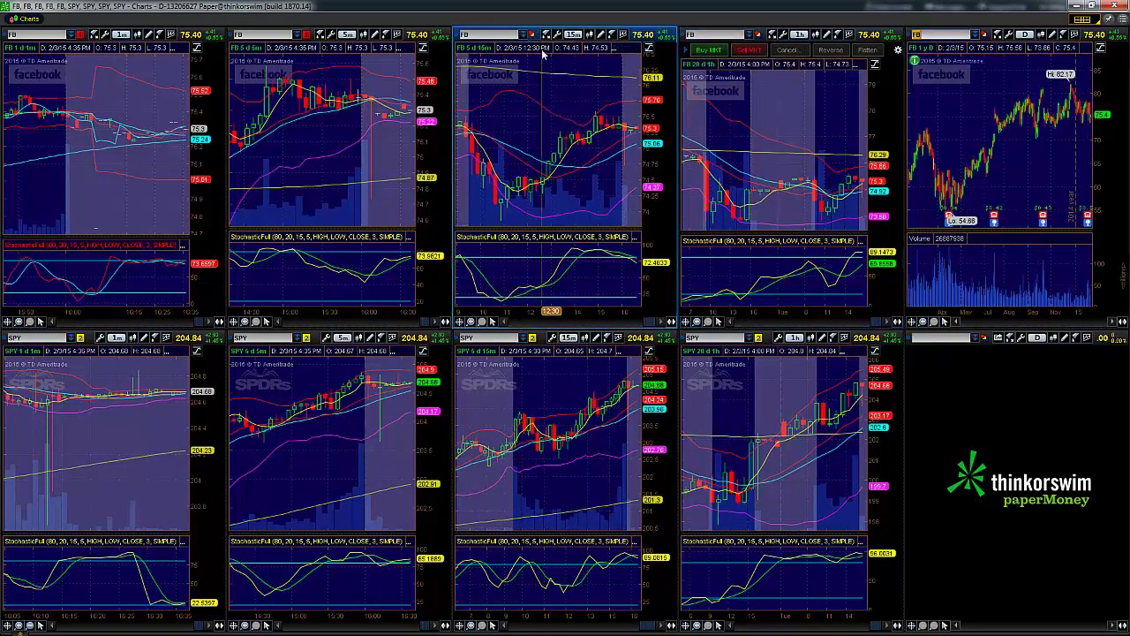
click(306, 35)
click(321, 57)
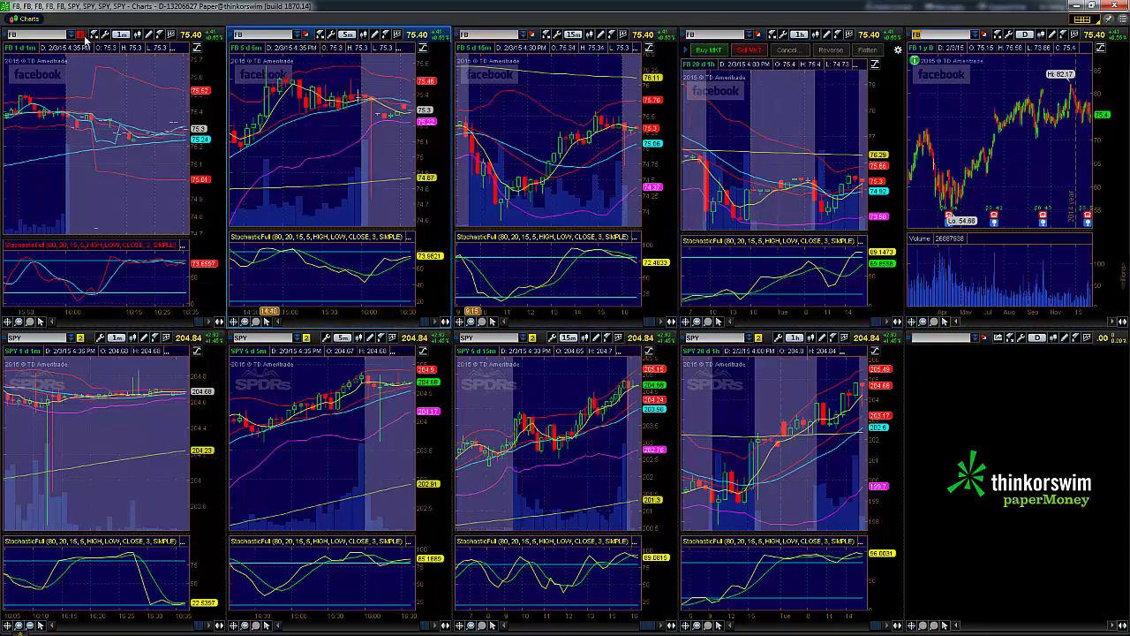
click(81, 36)
click(96, 58)
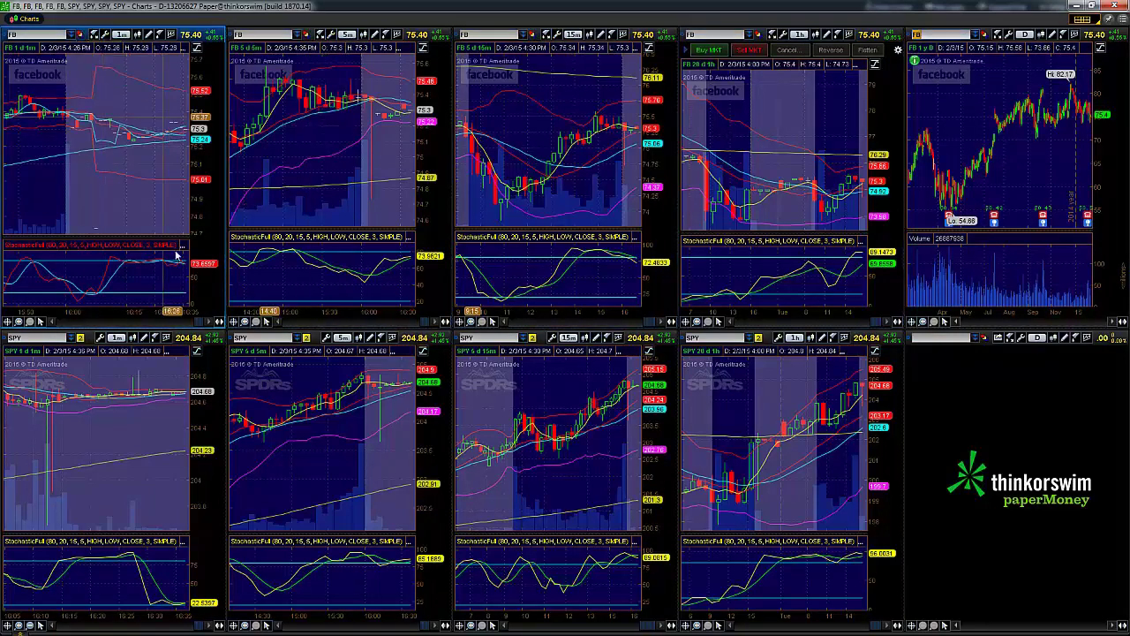
- Unlink the four SPY charts in the lower row from their yellow symbol link
click(82, 338)
click(97, 360)
click(307, 338)
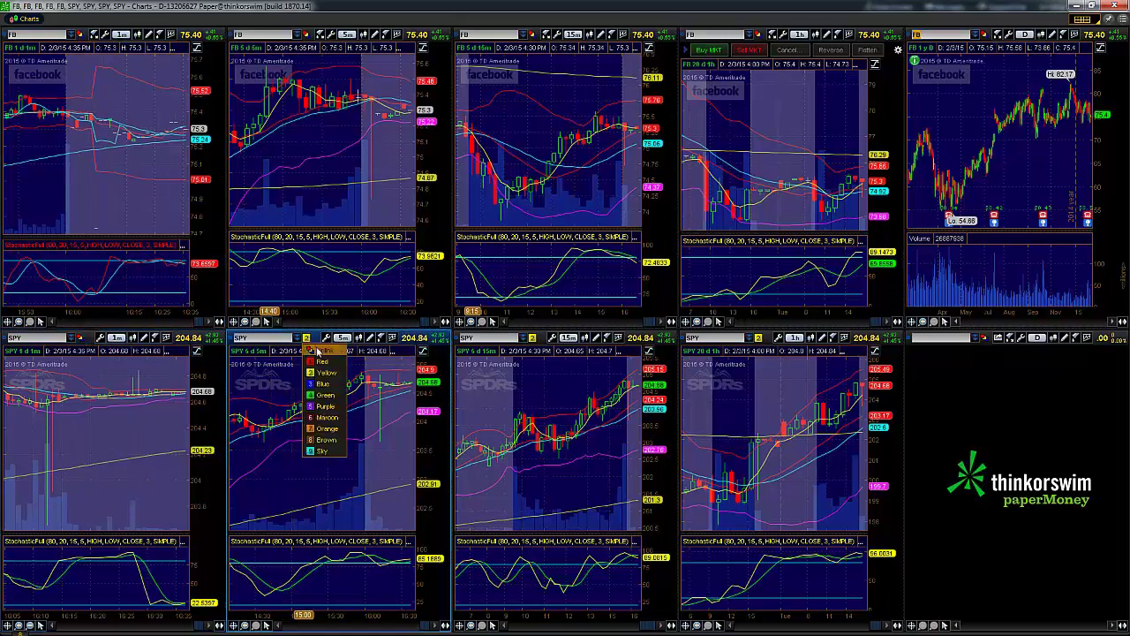
click(321, 361)
click(534, 338)
click(546, 360)
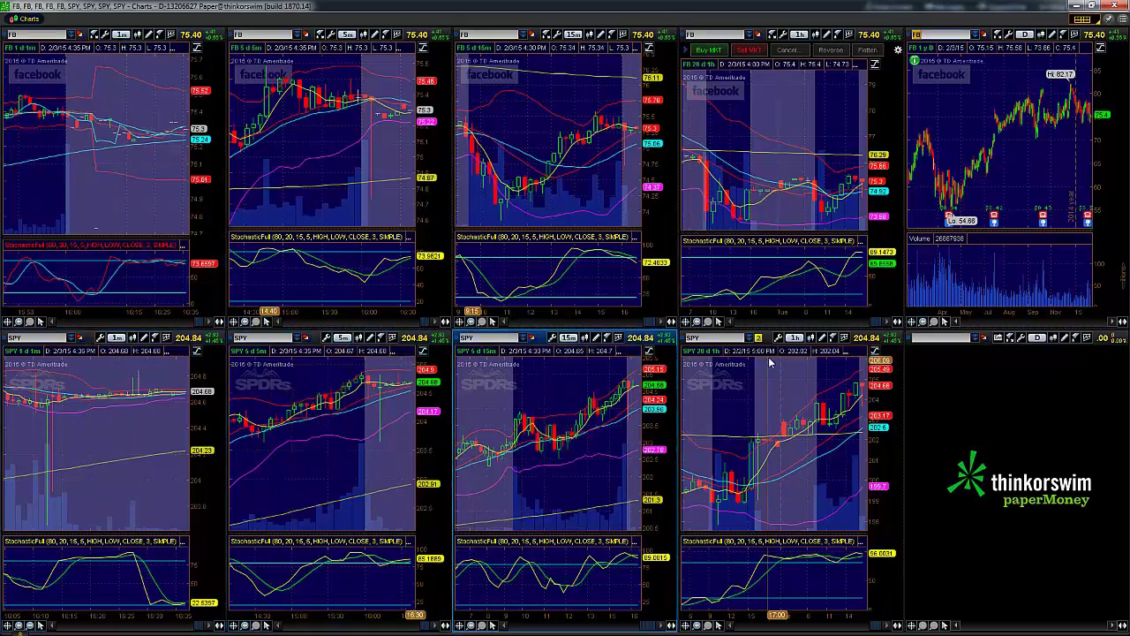
click(758, 338)
click(773, 361)
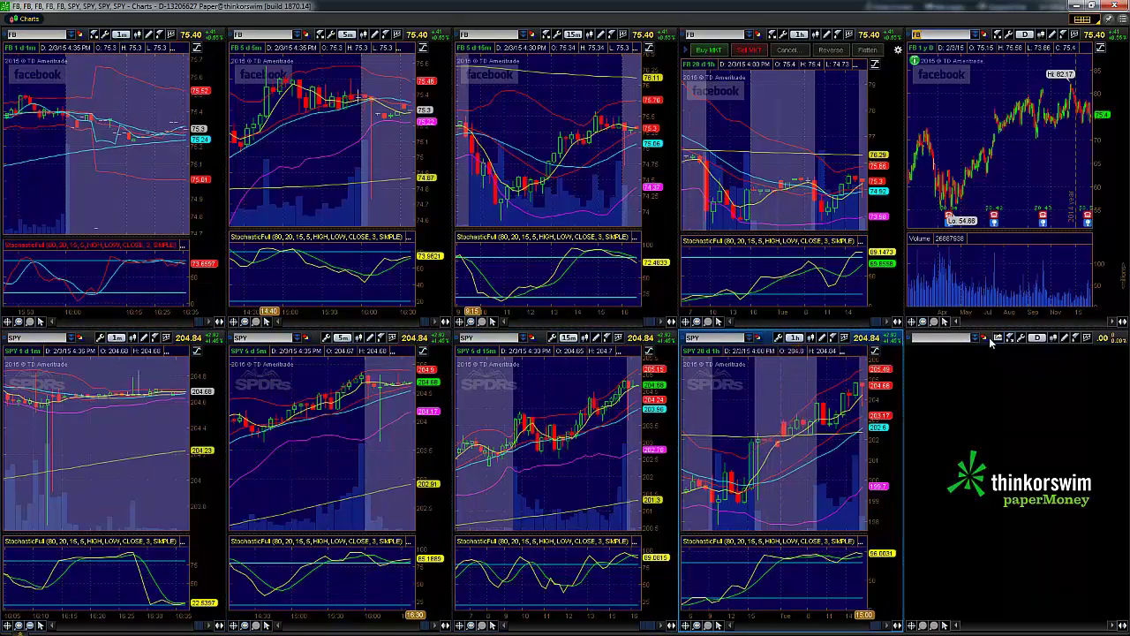
- Load the symbol LVS in the empty fifth chart of the lower row
click(948, 338)
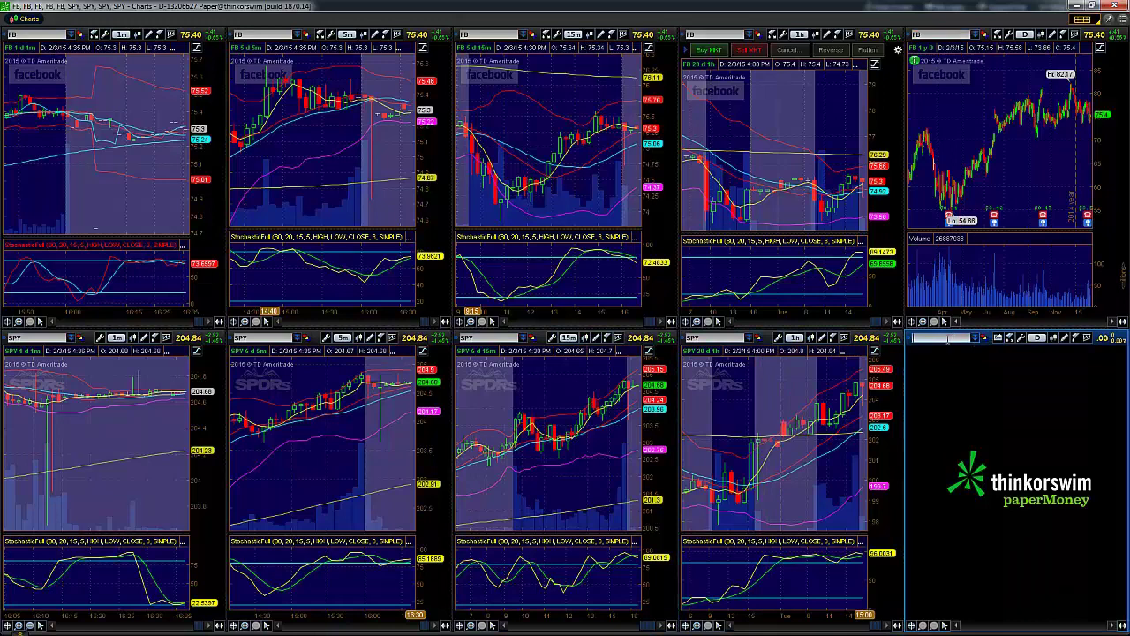
text(LVBS)
key(Return)
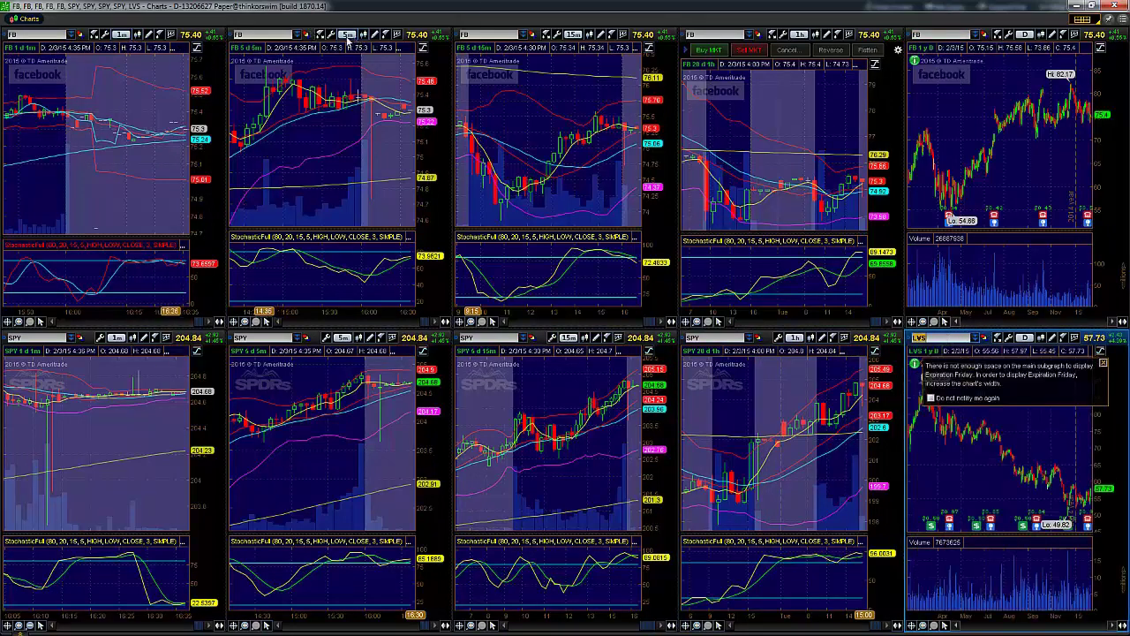
- Set the second, third and fourth FB charts to the 1 D : 1m time frame
click(347, 34)
click(363, 53)
click(576, 34)
click(590, 48)
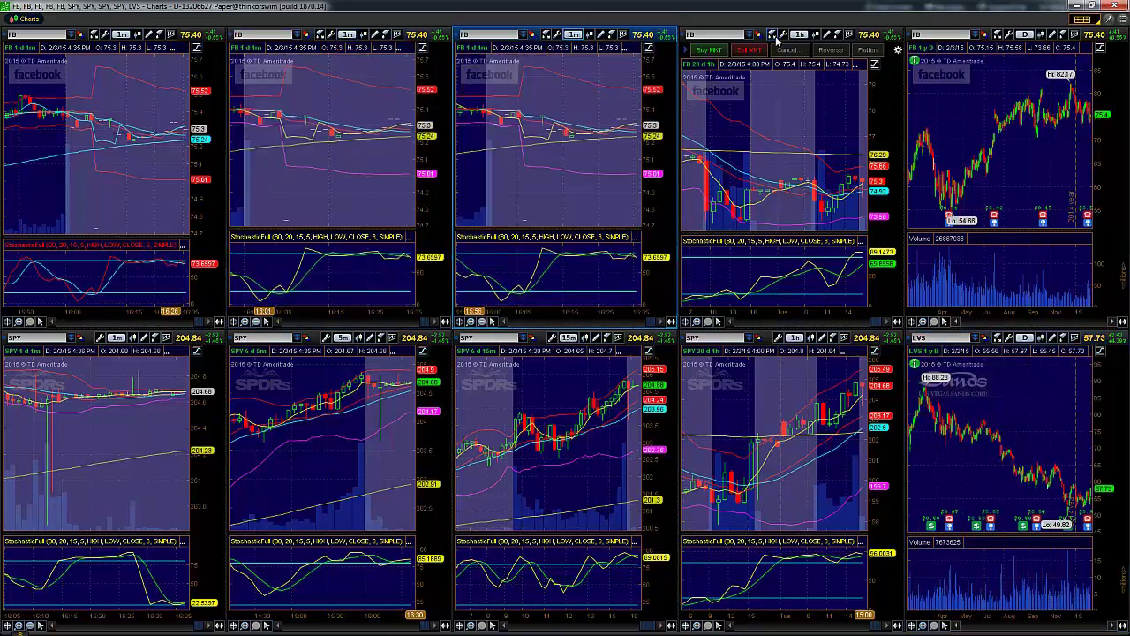
click(799, 35)
- Set both fifth-column charts, FB and LVS, to the 1 D : 1m time frame
click(1025, 34)
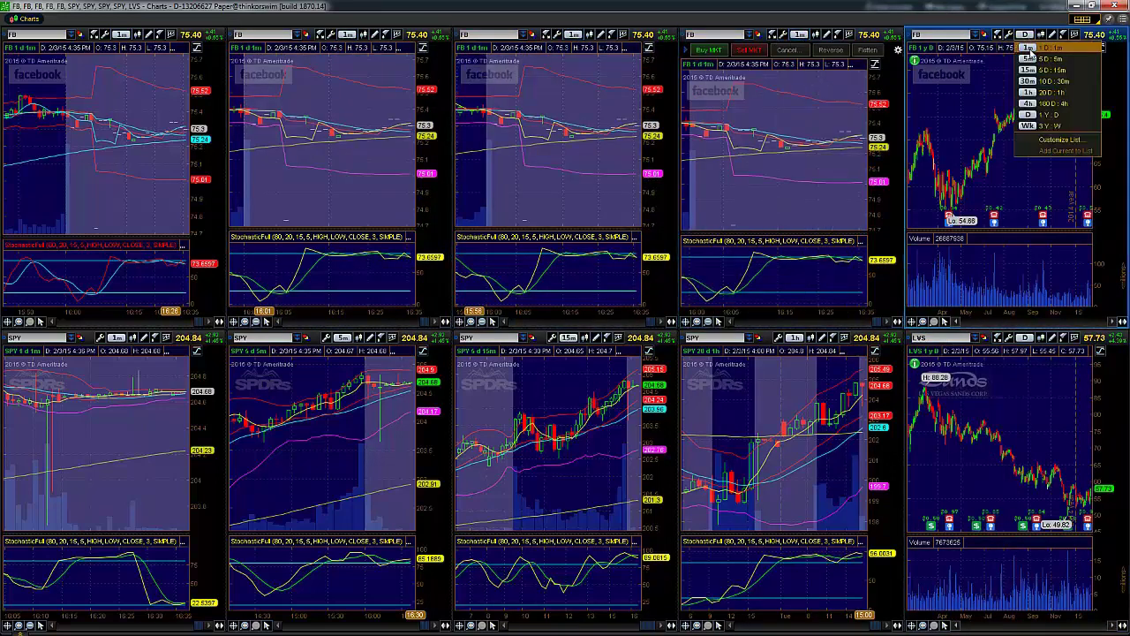
click(1031, 48)
click(1024, 339)
click(1030, 353)
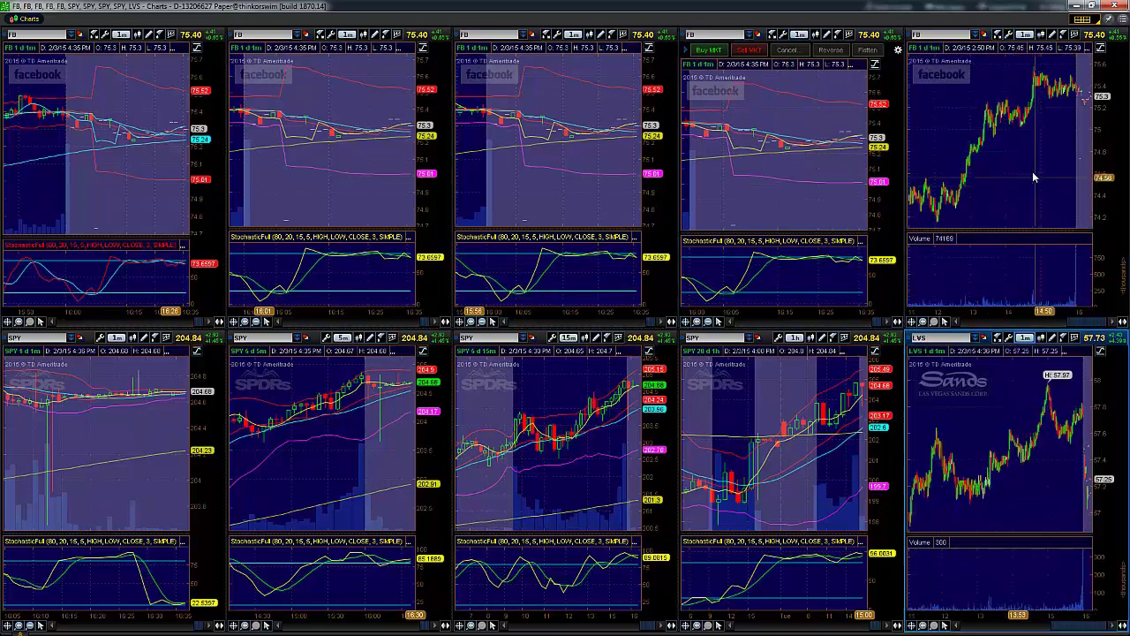
- Load the saved chart style with moving averages and StochasticFull on the fifth FB chart and the LVS chart
right_click(1034, 177)
mouse_move(1060, 382)
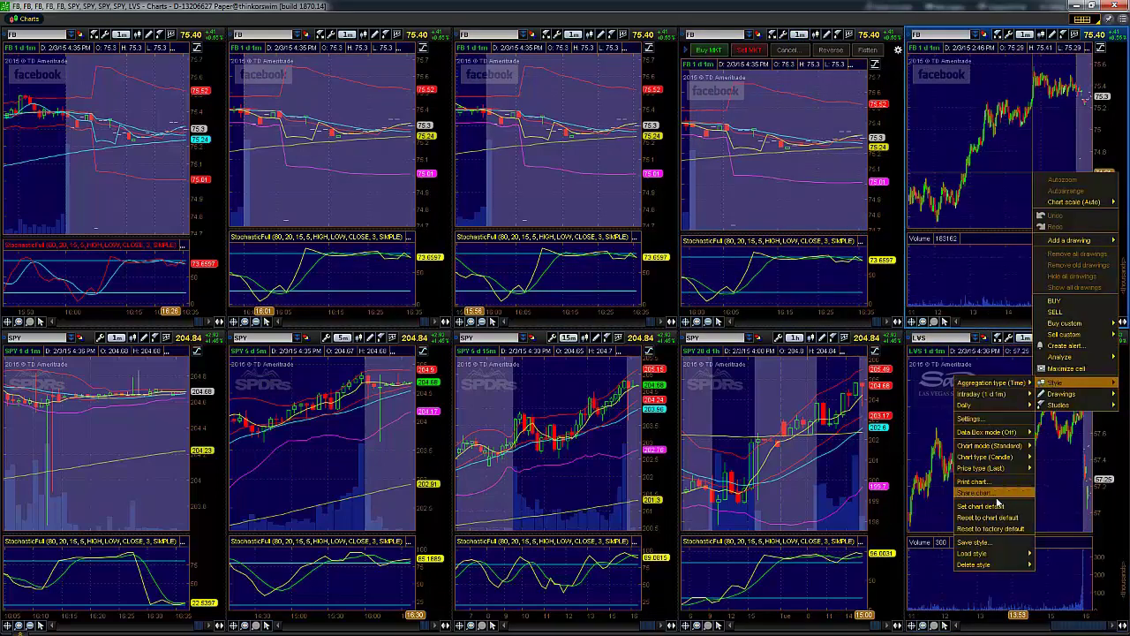
mouse_move(997, 551)
click(1043, 553)
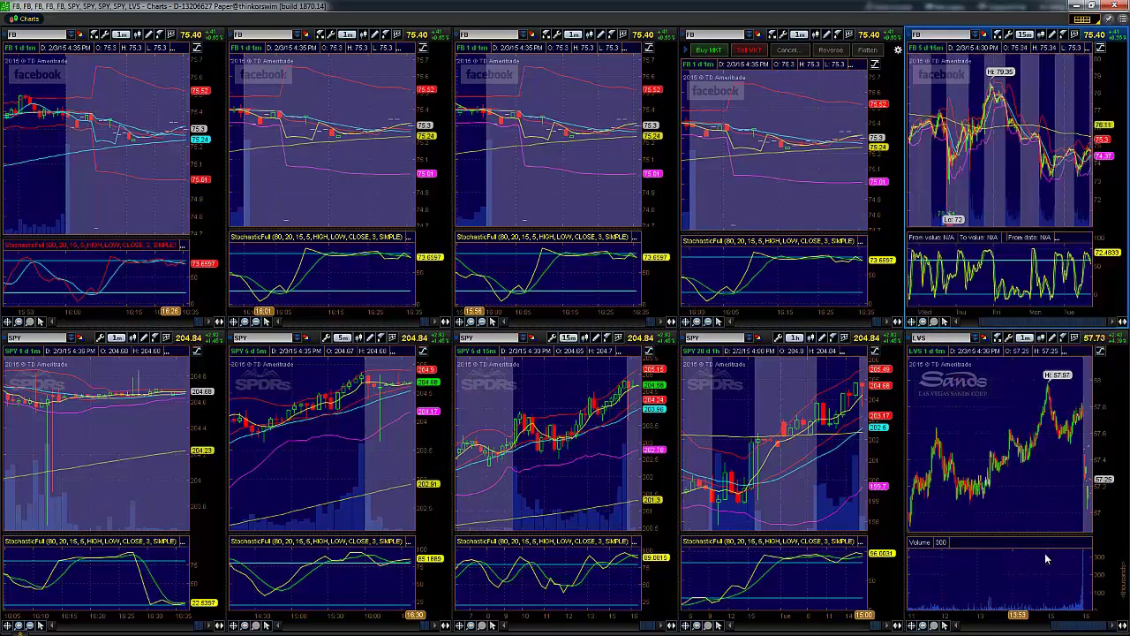
right_click(966, 437)
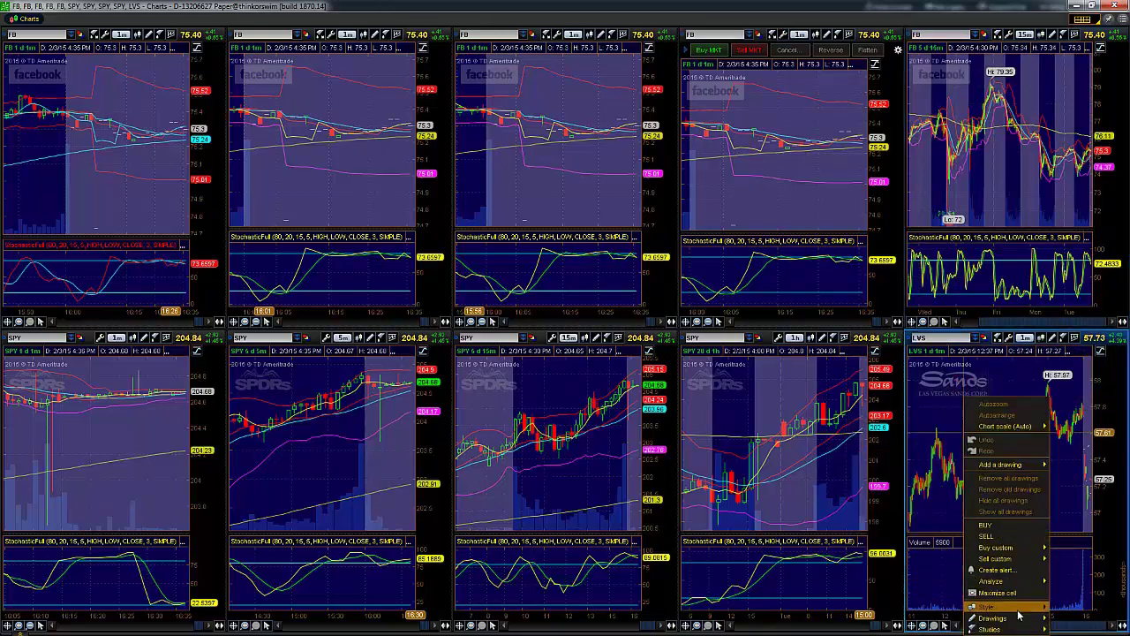
mouse_move(1016, 608)
mouse_move(1085, 598)
click(1031, 590)
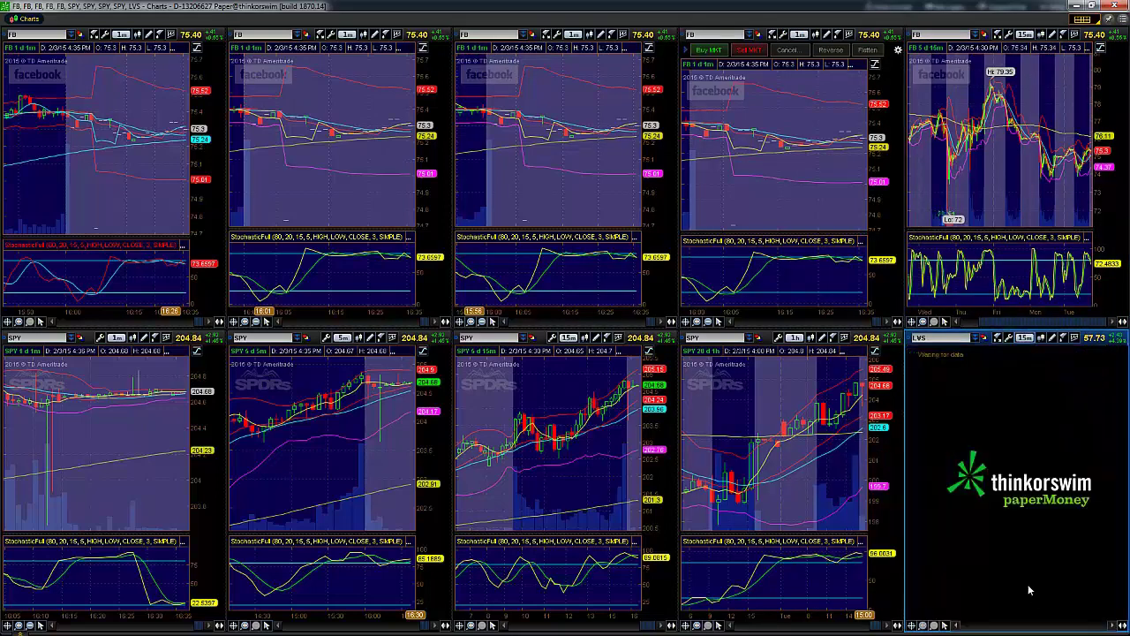
- Set the restyled LVS chart and the fifth FB chart back to the 1 D : 1m time frame
click(1025, 338)
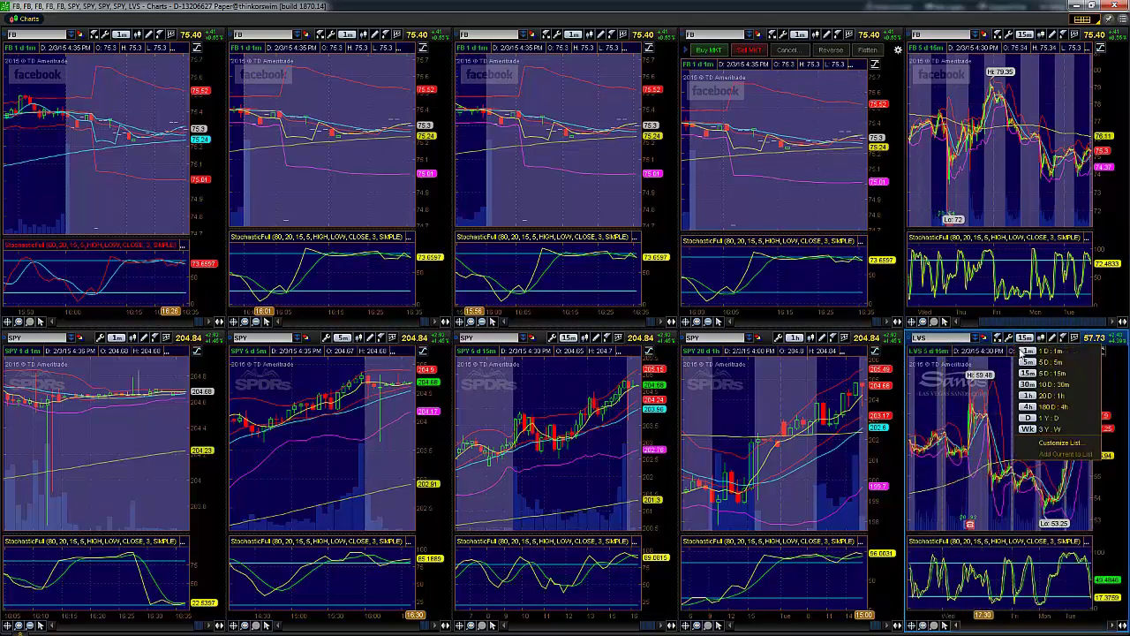
click(1022, 357)
click(1025, 34)
click(1025, 50)
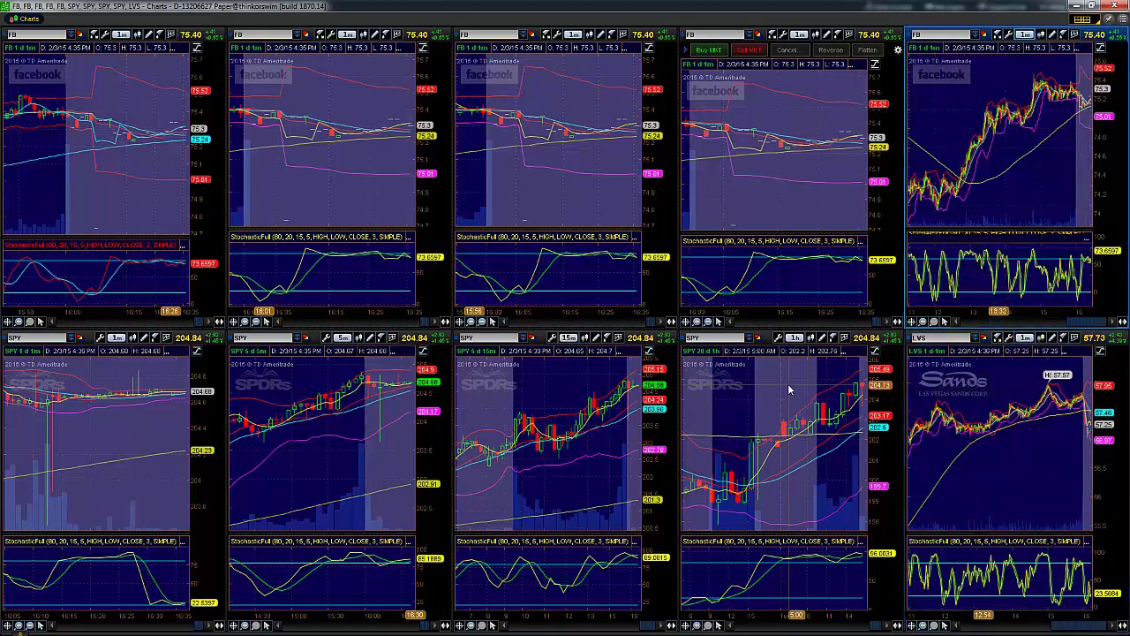
- Set the fourth, third and second SPY charts to the 1 D : 1m time frame
click(794, 339)
click(809, 353)
click(568, 339)
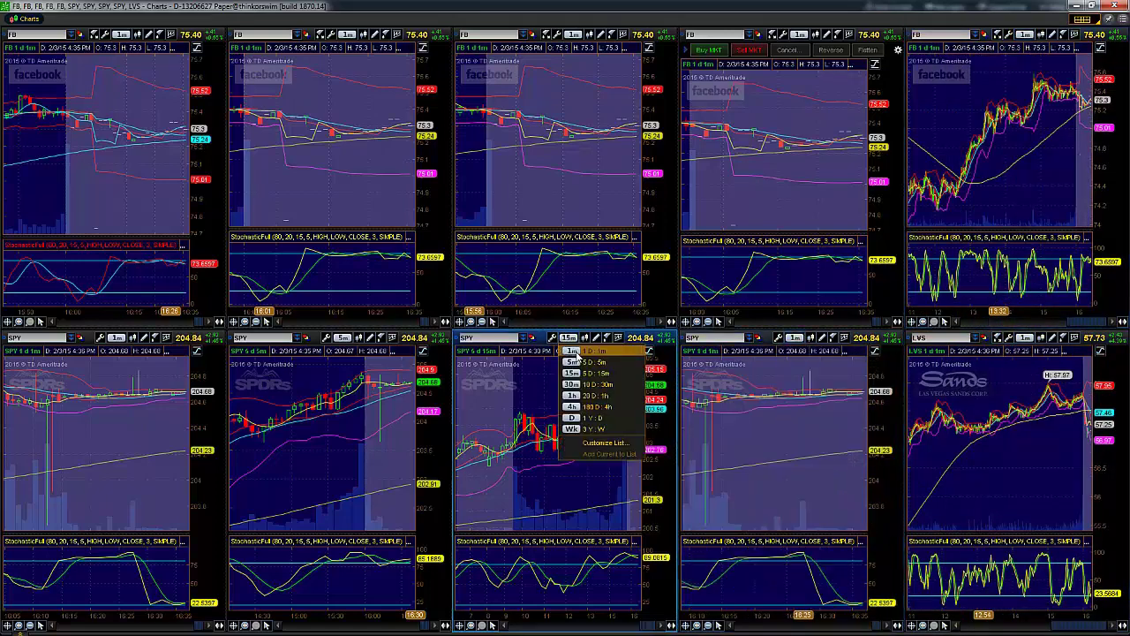
click(578, 352)
click(342, 339)
click(363, 353)
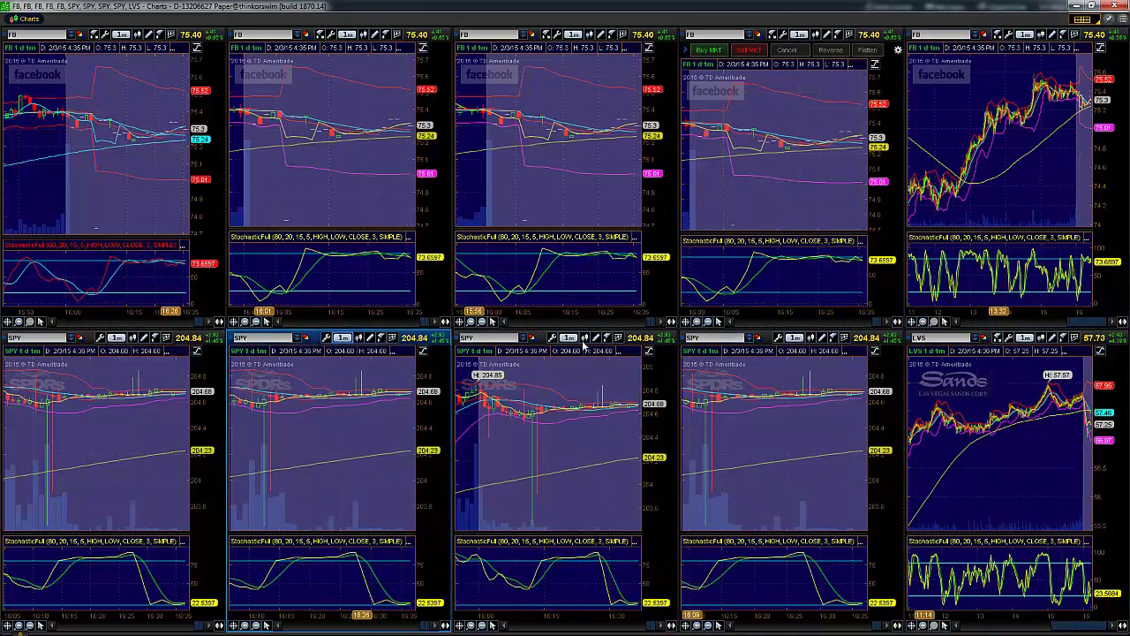
- Change the second and third charts in the FB row to the symbols TWTR and GILD
click(258, 45)
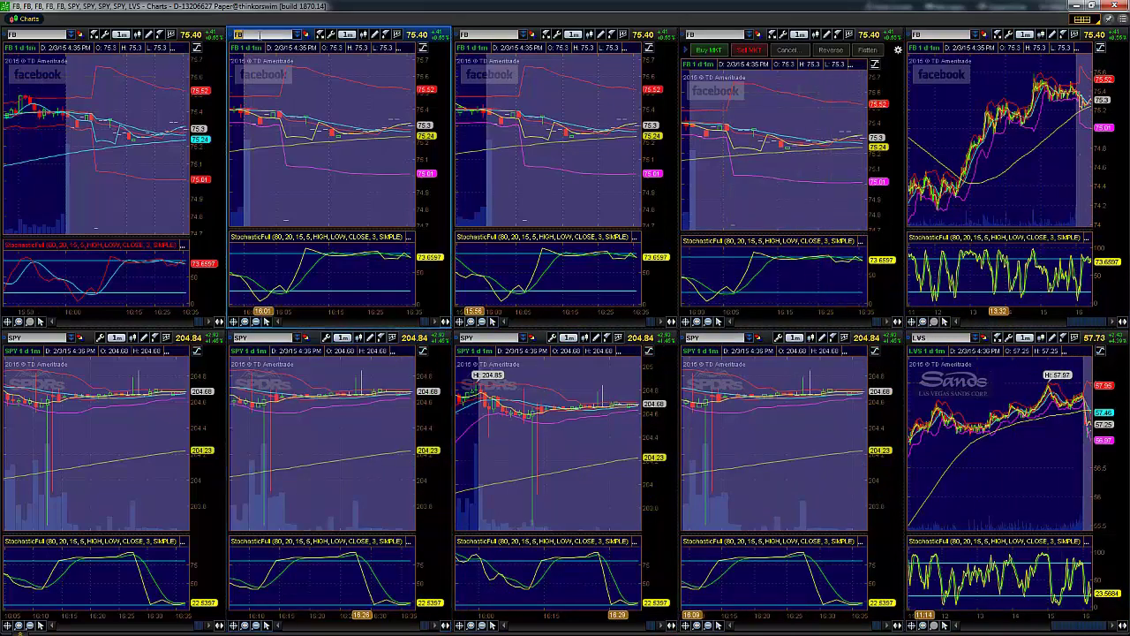
text(TWITR)
key(Return)
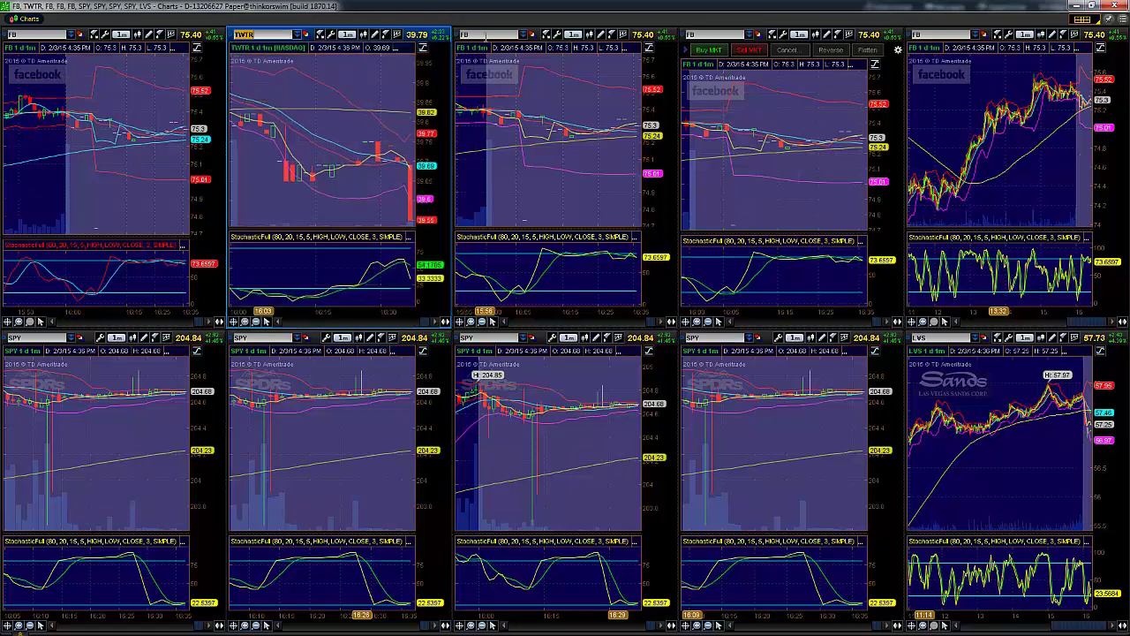
click(485, 36)
text(GILD)
key(Return)
- Change the fourth and fifth charts in the upper row to the symbols GPRO and LVS
click(698, 33)
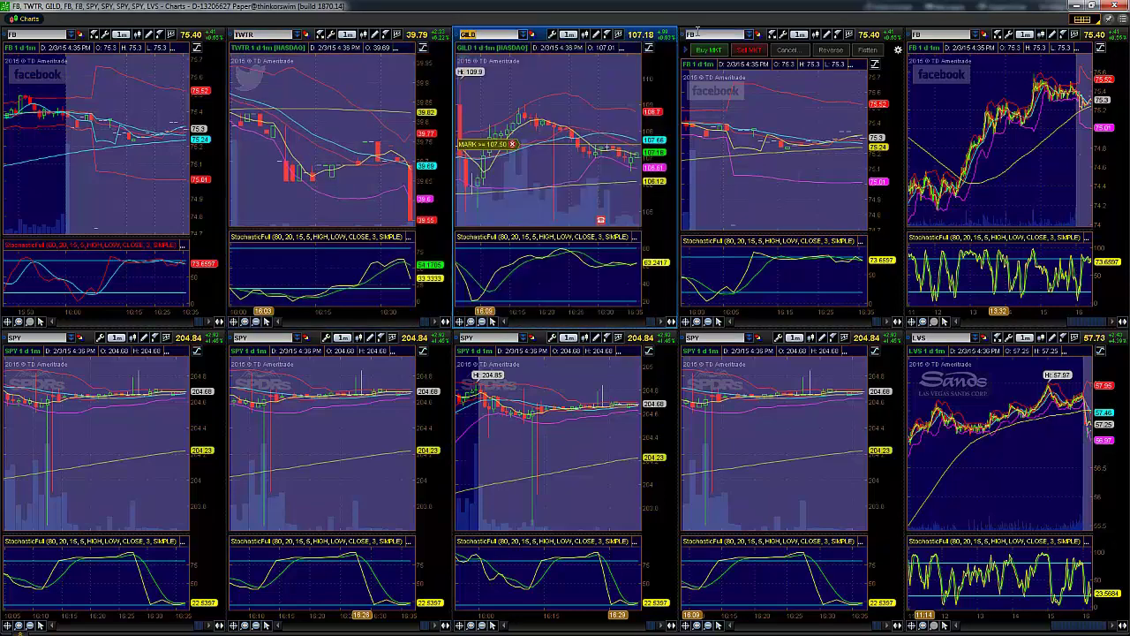
text(G)
text(PRO)
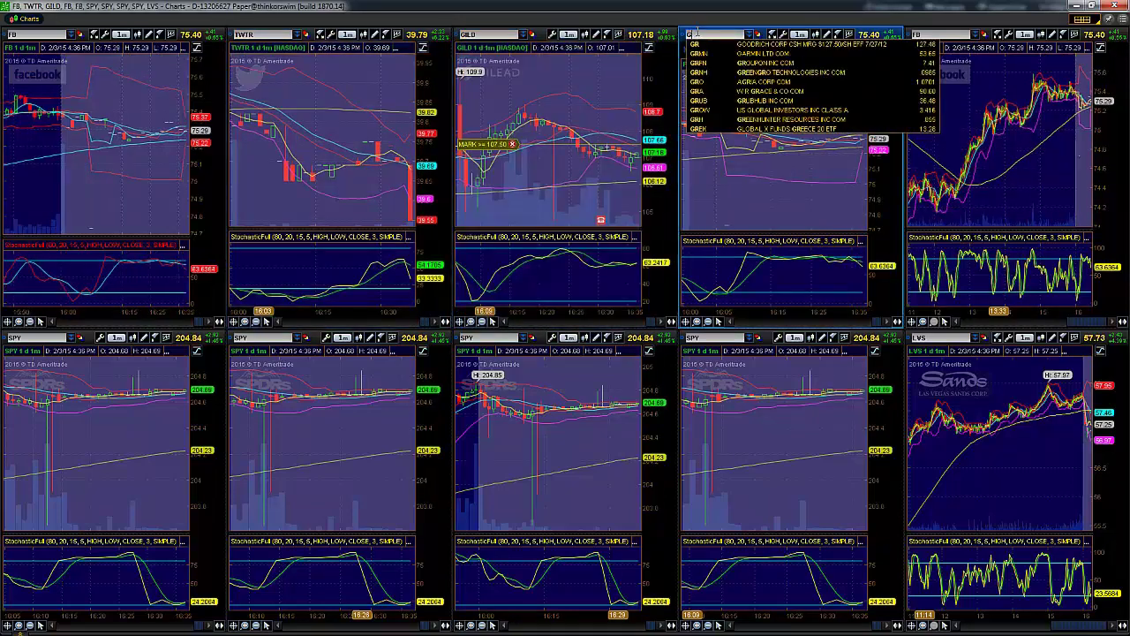
key(Return)
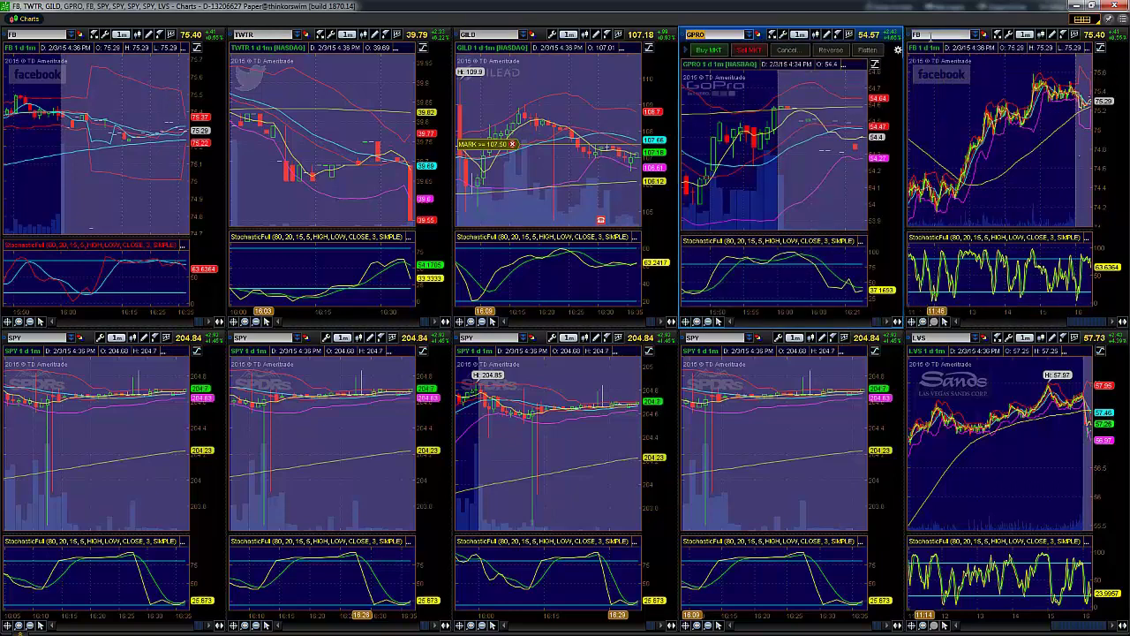
click(929, 34)
text(LVS)
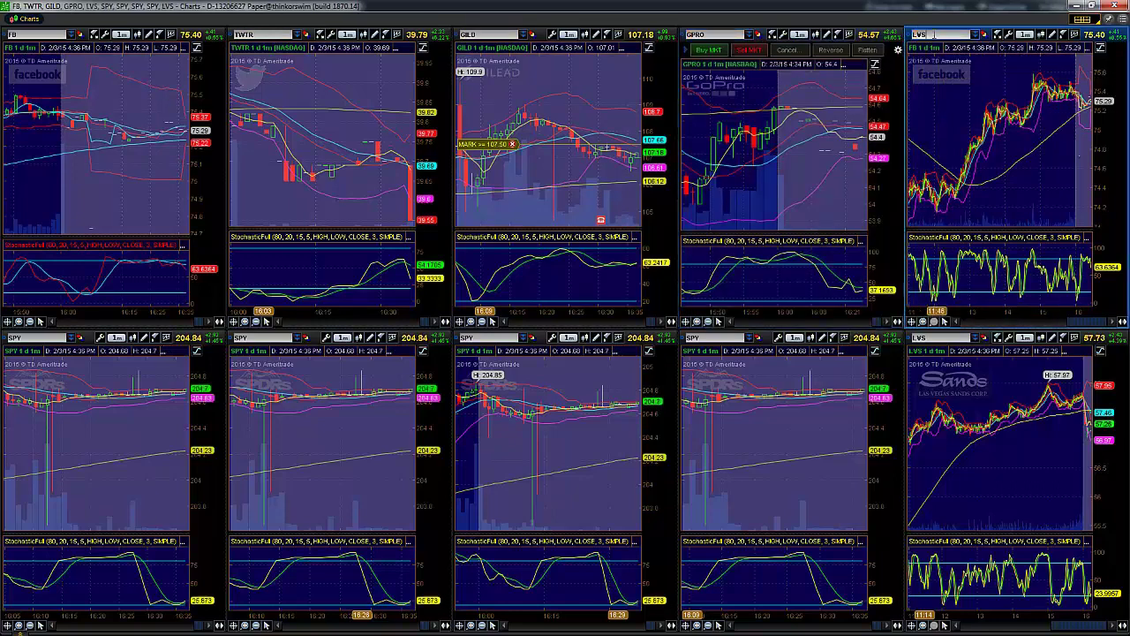
key(Return)
- Change the first and second charts in the SPY row to the symbols BA and TSLA
click(39, 337)
text(BA)
key(Return)
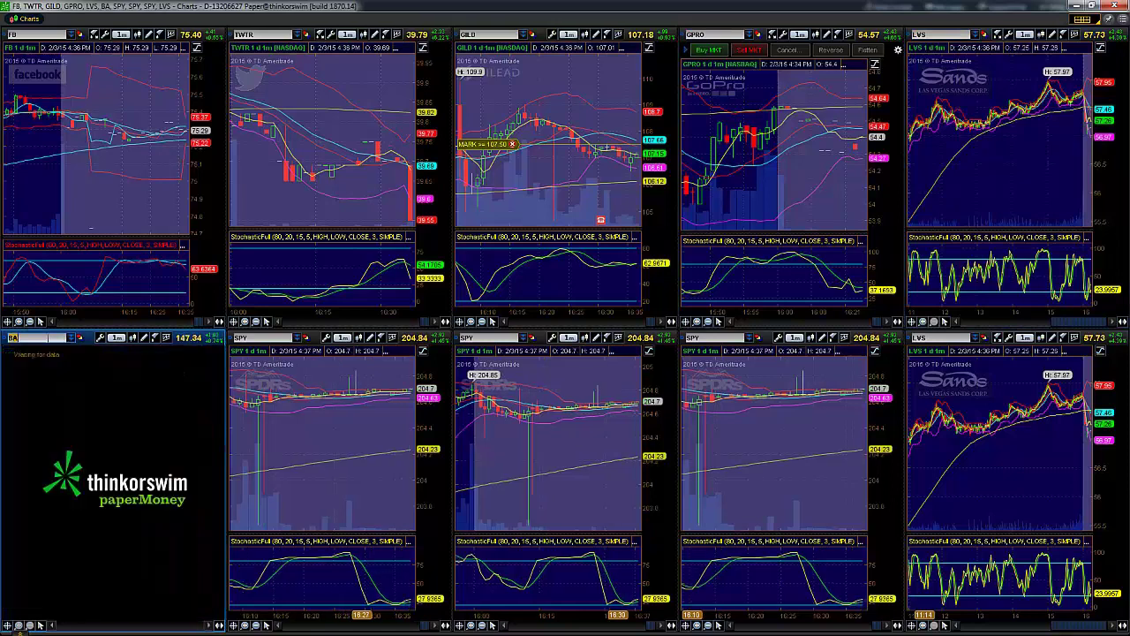
click(256, 338)
text(TSLA)
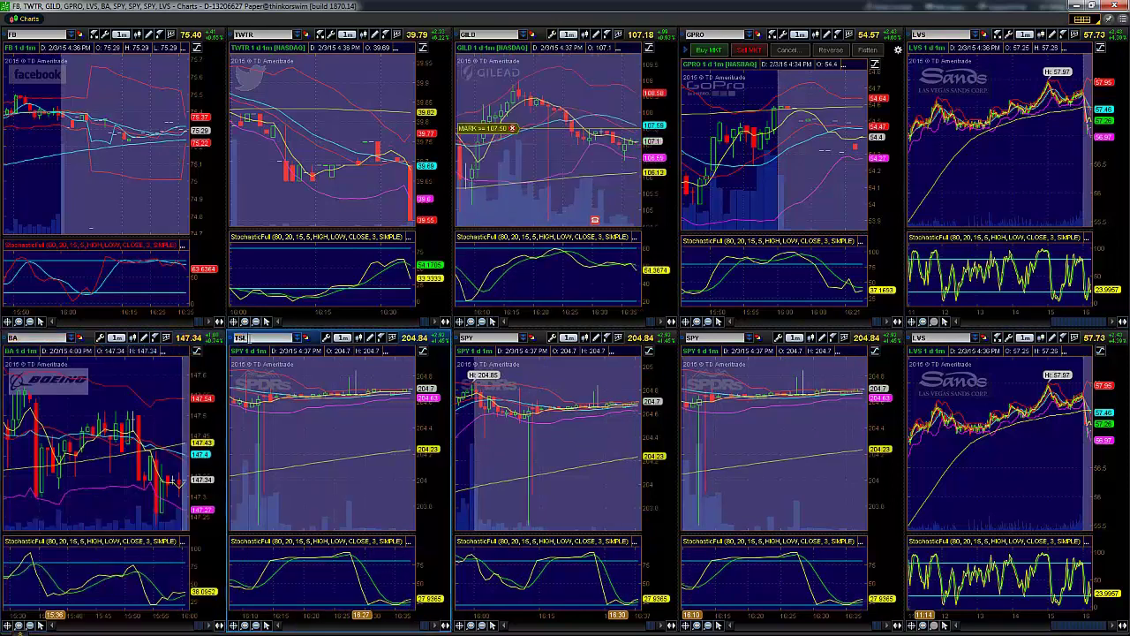
key(Return)
- Change the two remaining SPY charts in the lower row to the symbols GOOG and FSLR
click(481, 339)
click(481, 338)
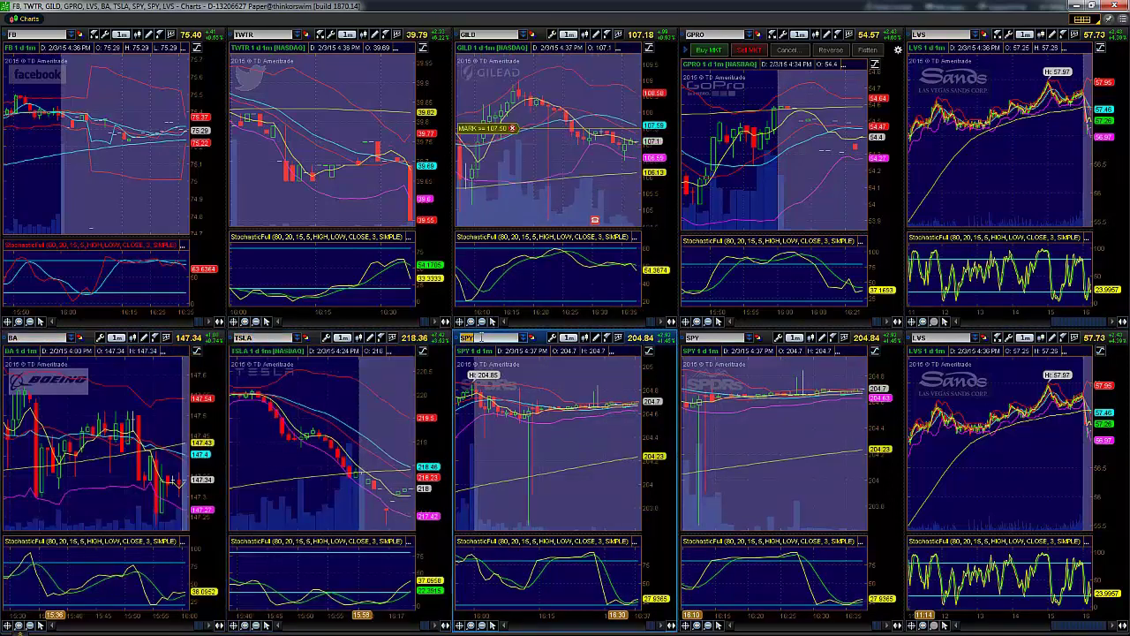
text(GOOG)
key(Return)
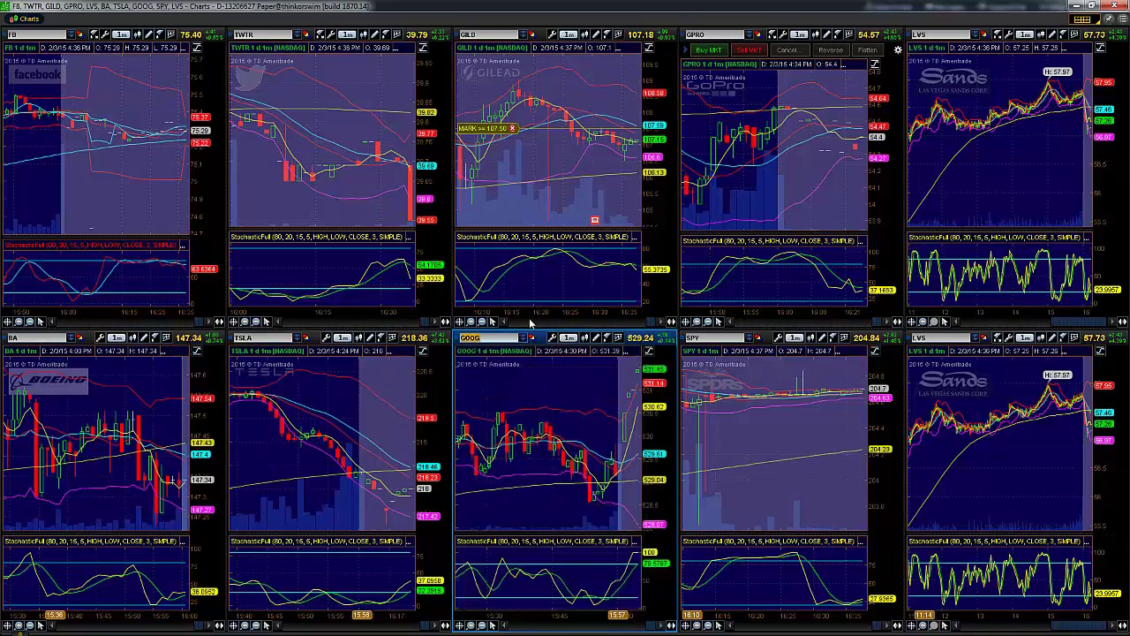
click(725, 337)
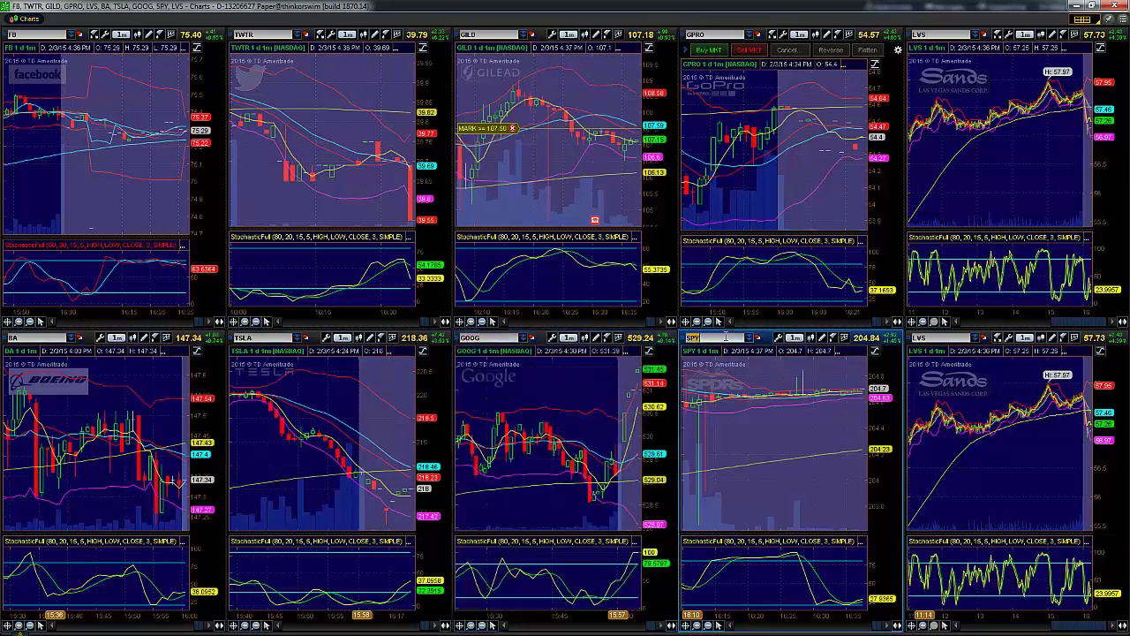
text(FSLR)
key(Return)
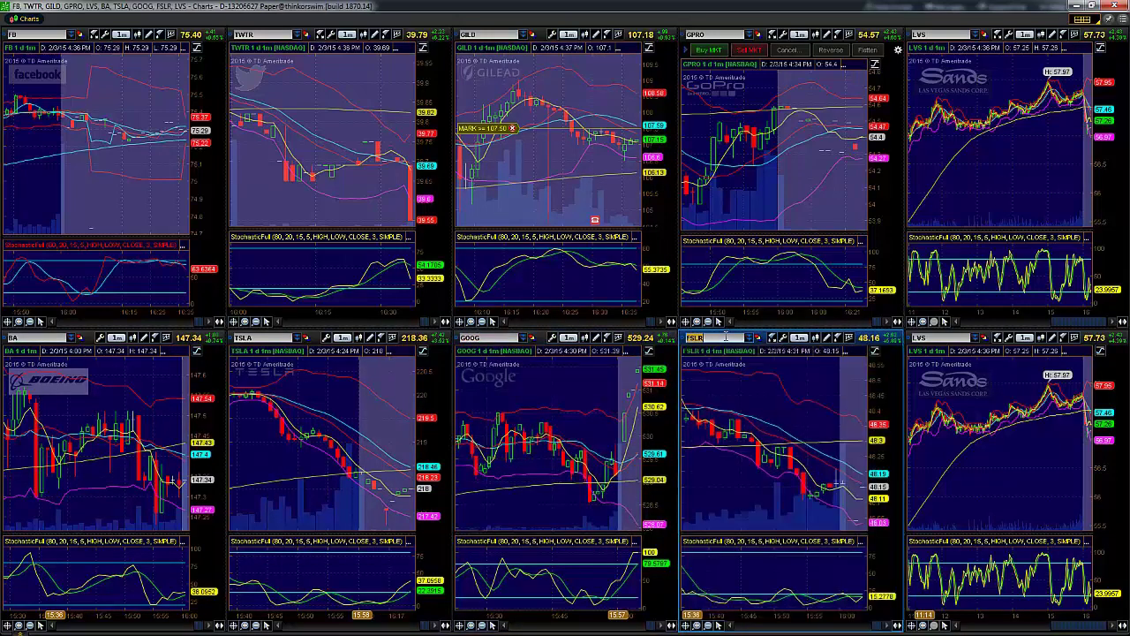
- Change the fifth lower-row chart to the symbol JNJ and narrow the upper LVS chart to its most recent bars
click(951, 339)
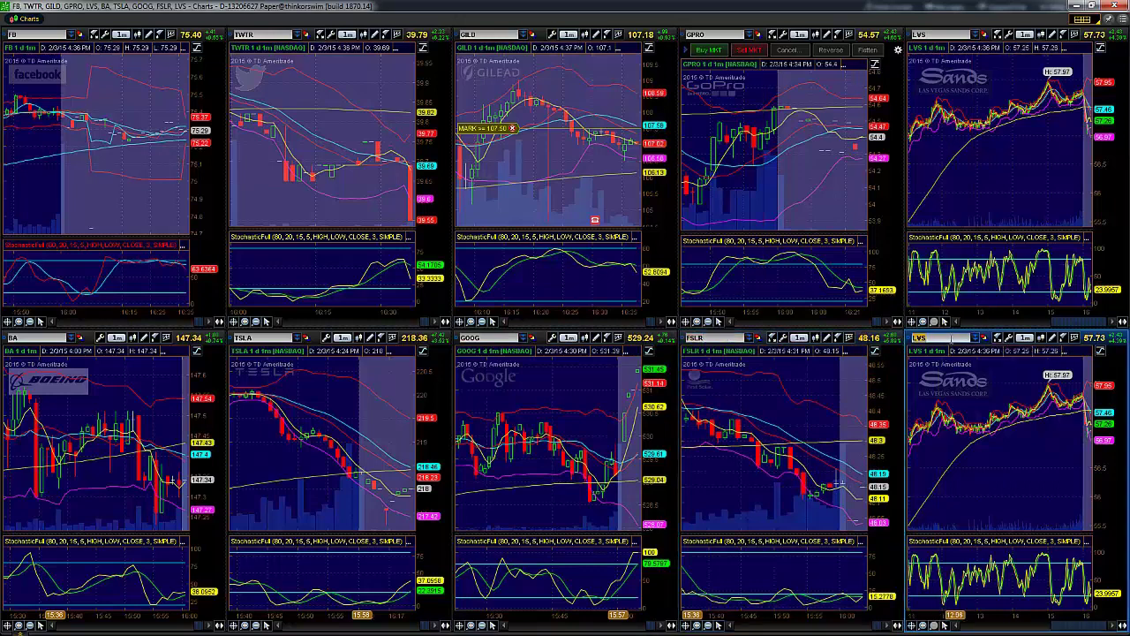
text(JNJ)
key(Return)
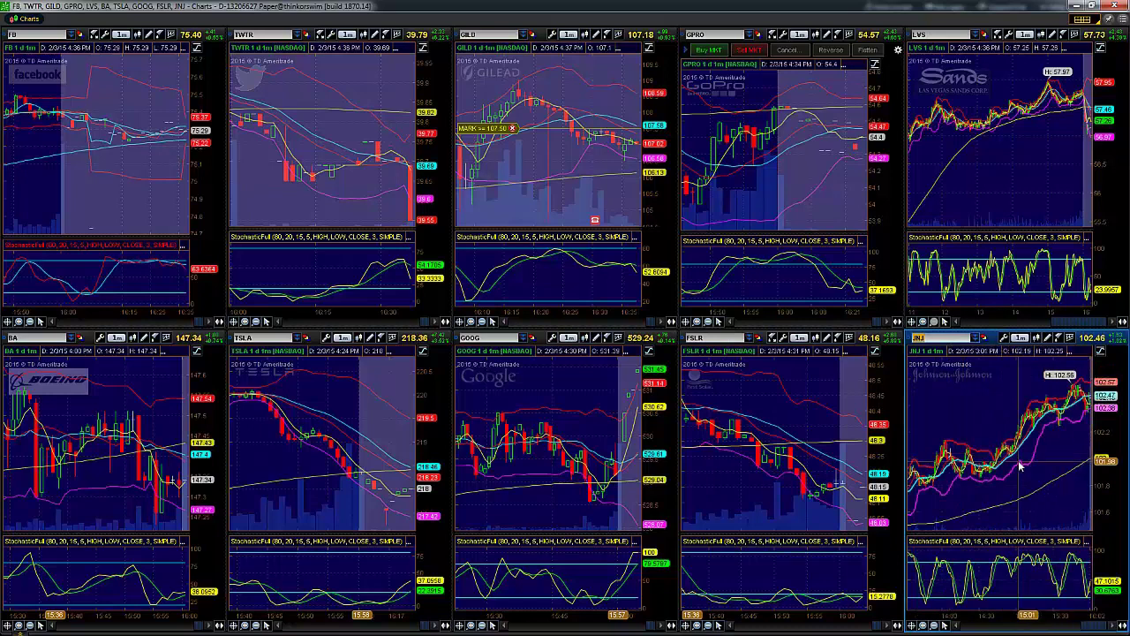
drag(990, 167, 1092, 150)
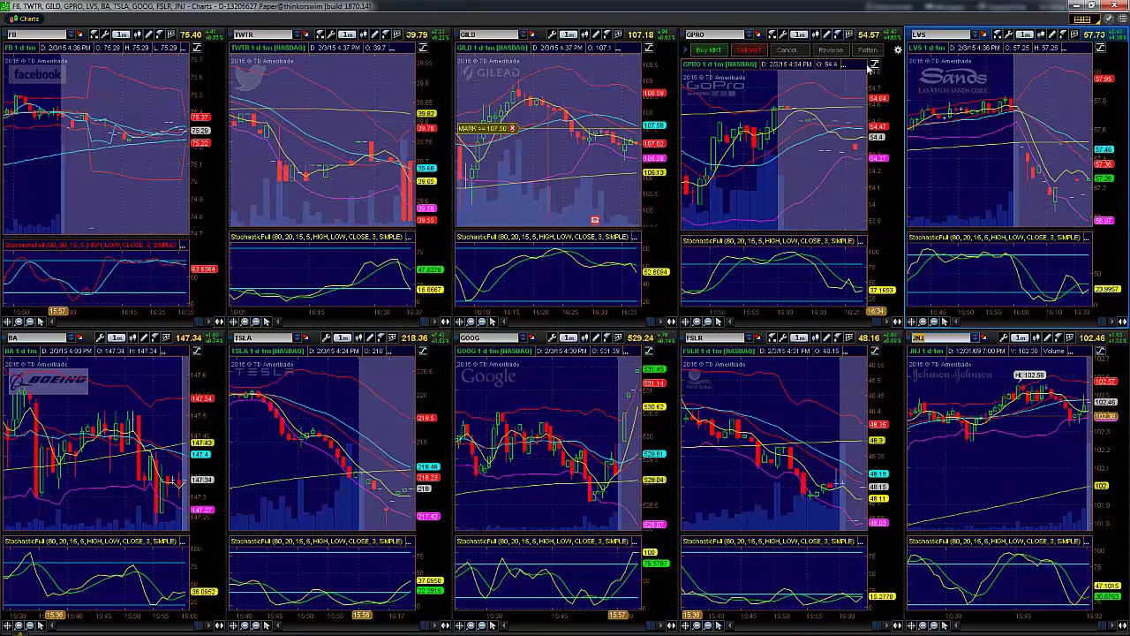
- In the main window's chart grid, switch the linked FB charts to the symbol LVS
mouse_move(905, 67)
mouse_down()
mouse_move(971, 67)
mouse_move(904, 62)
mouse_up()
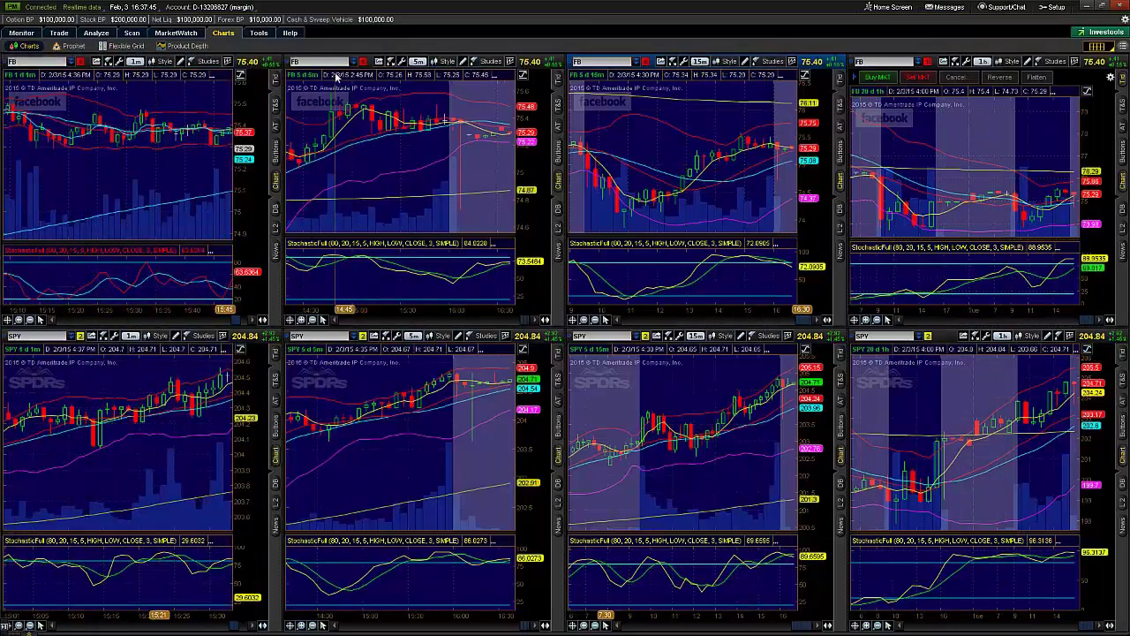
text(LVS)
key(Return)
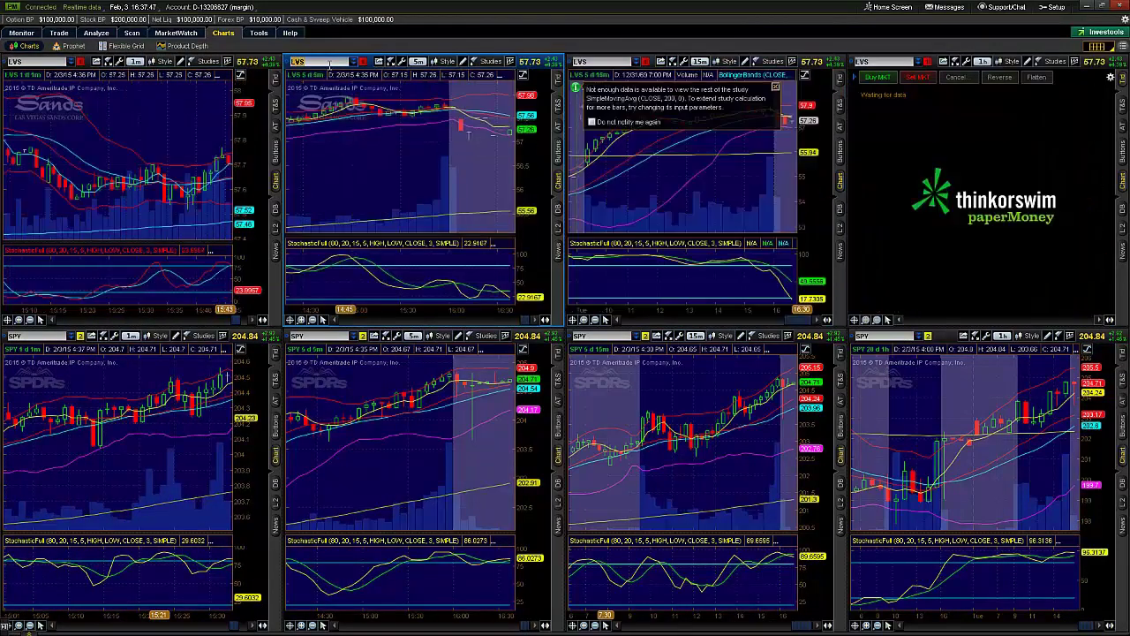